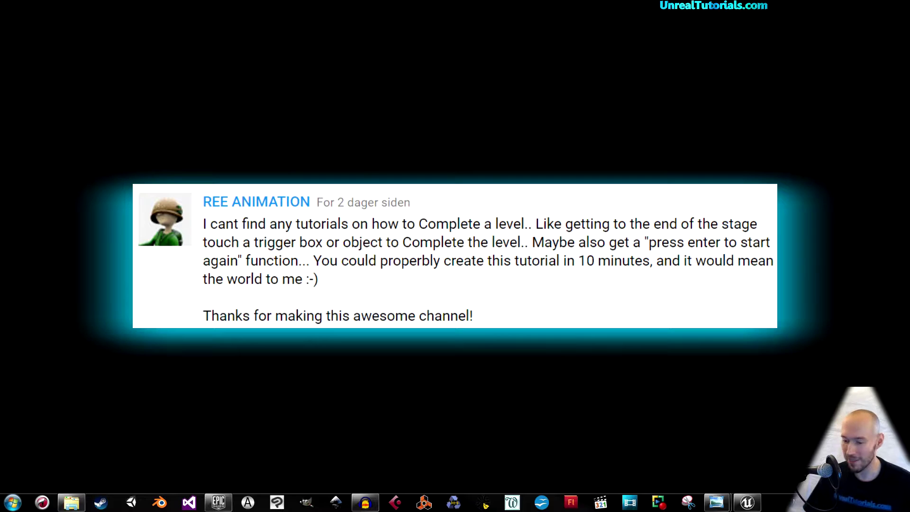
Step: Save the example map as Level-1 in the FirstPersonBP/Maps folder
click(748, 502)
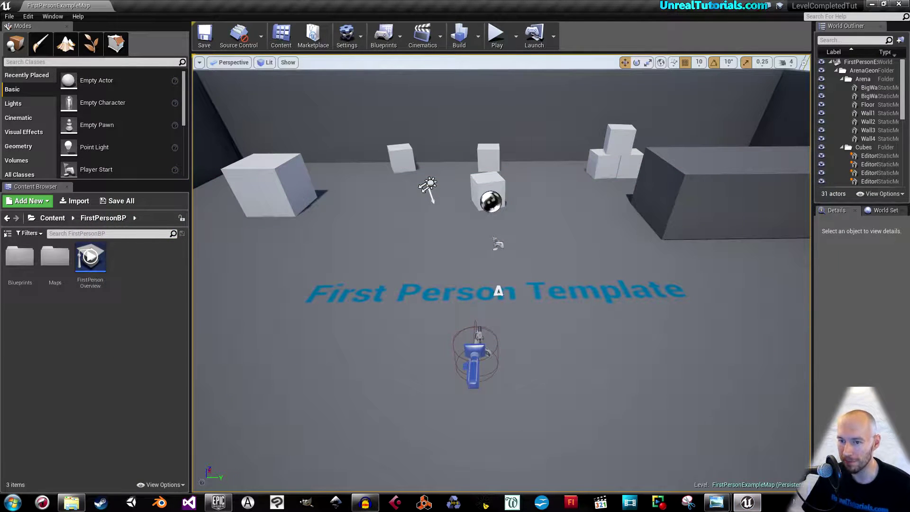
right_drag(501, 273, 501, 272)
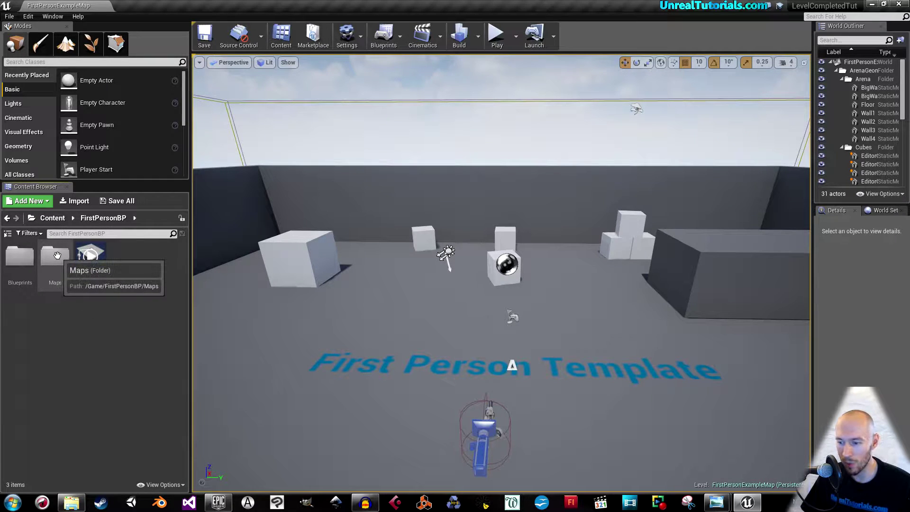
double_click(56, 256)
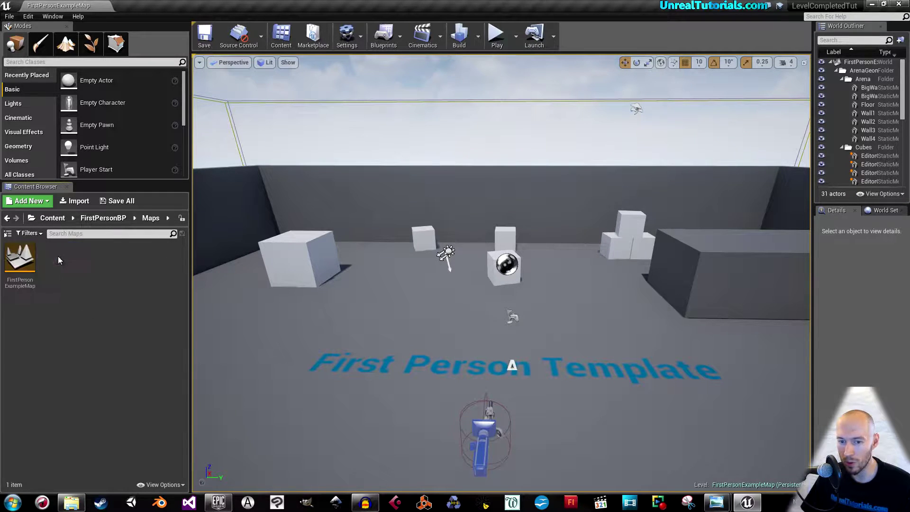
click(15, 17)
click(30, 66)
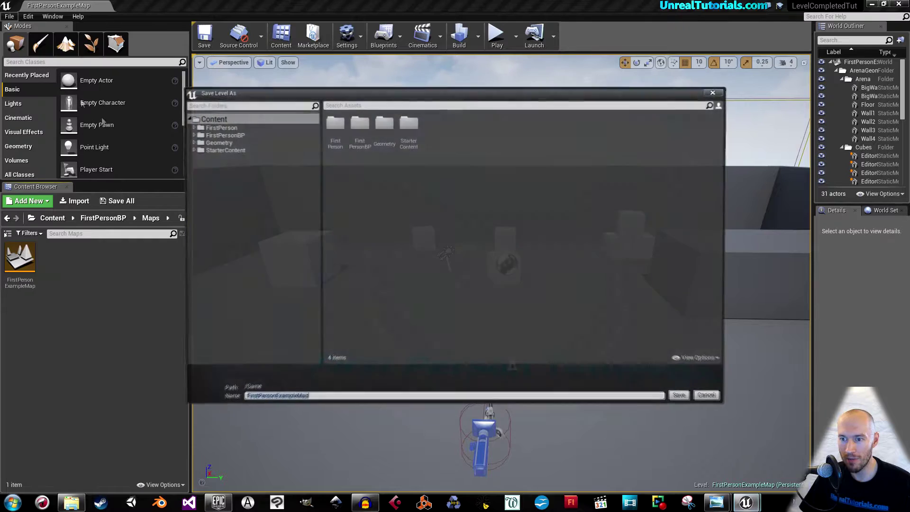
double_click(361, 128)
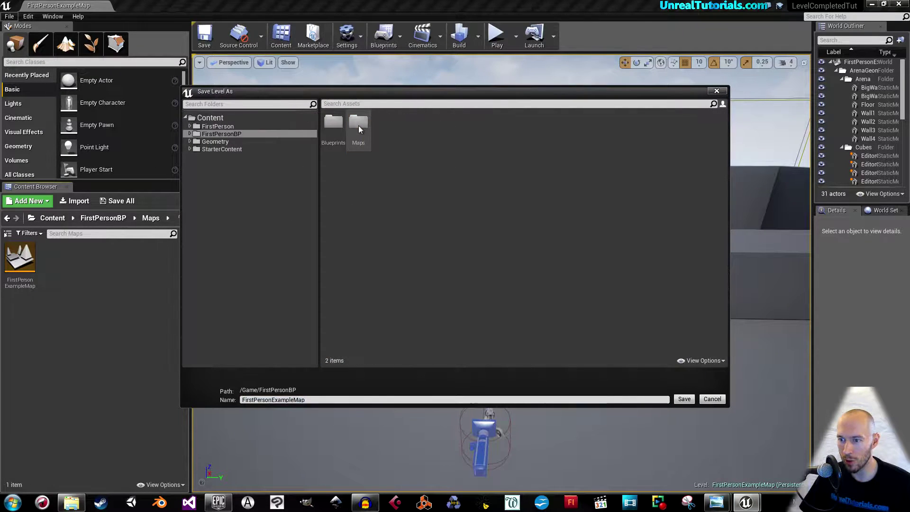
double_click(357, 126)
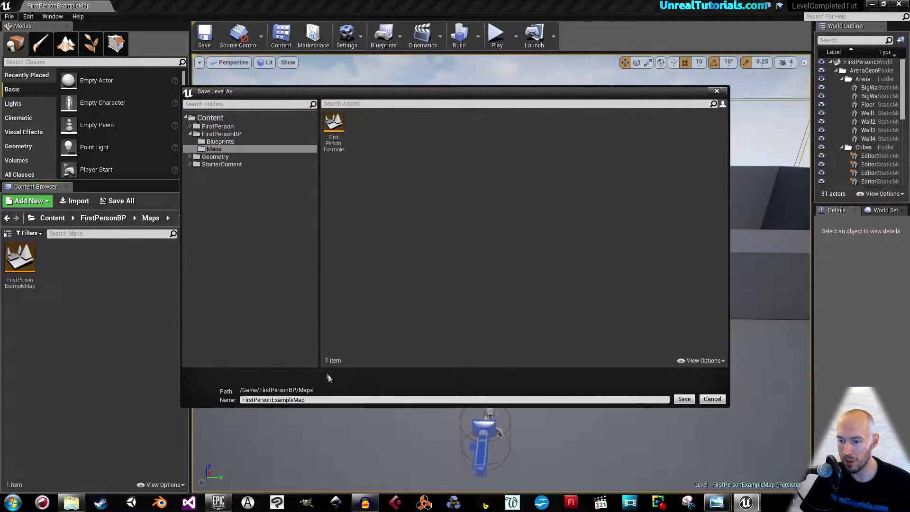
click(335, 399)
text(L)
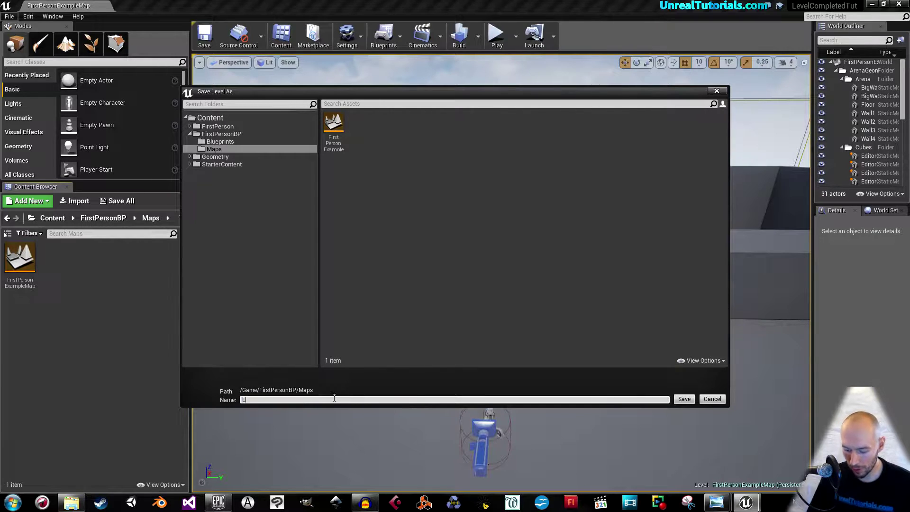
text(evel-1)
key(Return)
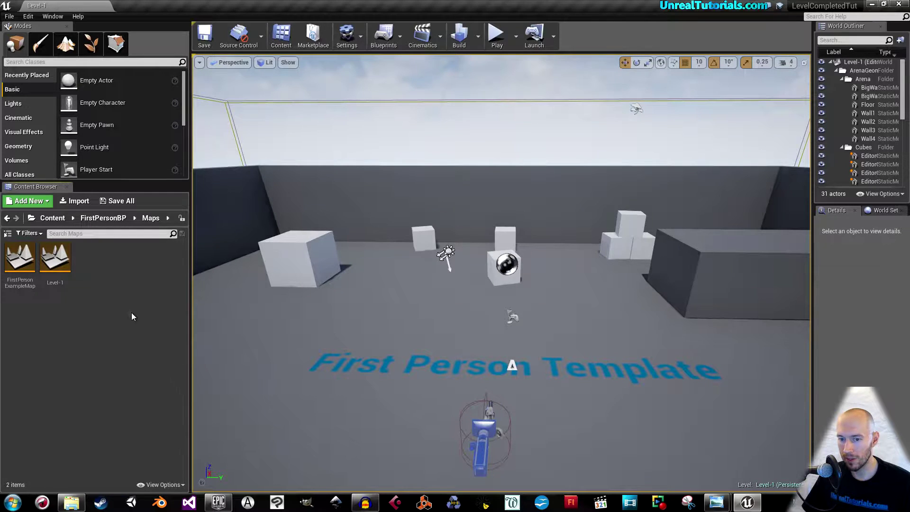
Step: Save it again as Level-2 in the same folder and select the back wall Wall1
click(9, 16)
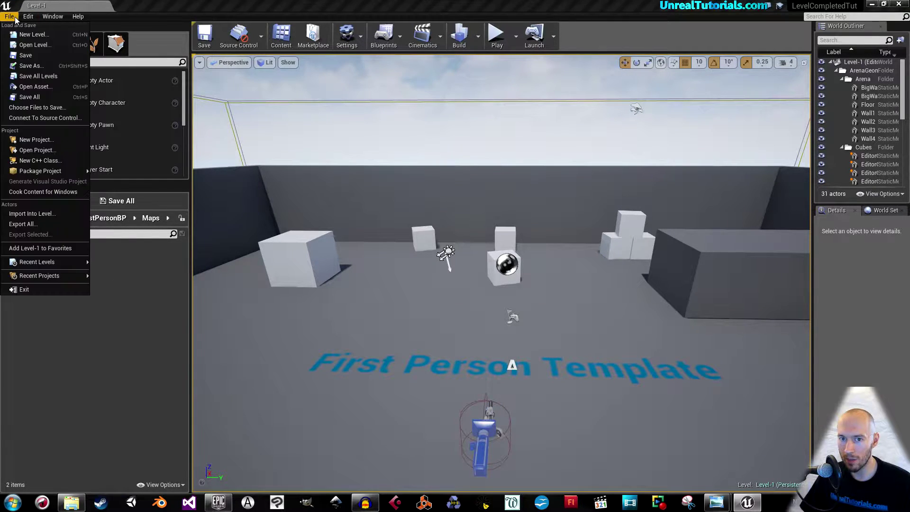
click(34, 66)
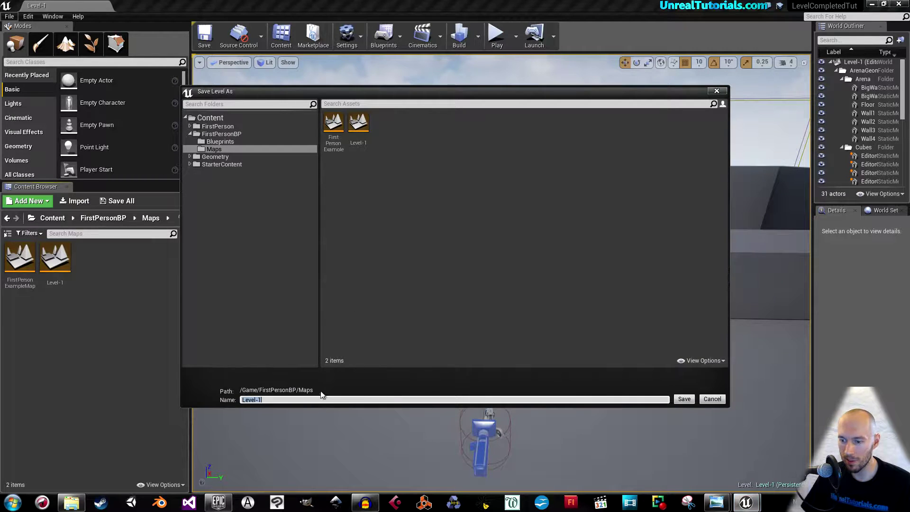
key(End)
text(2)
key(Return)
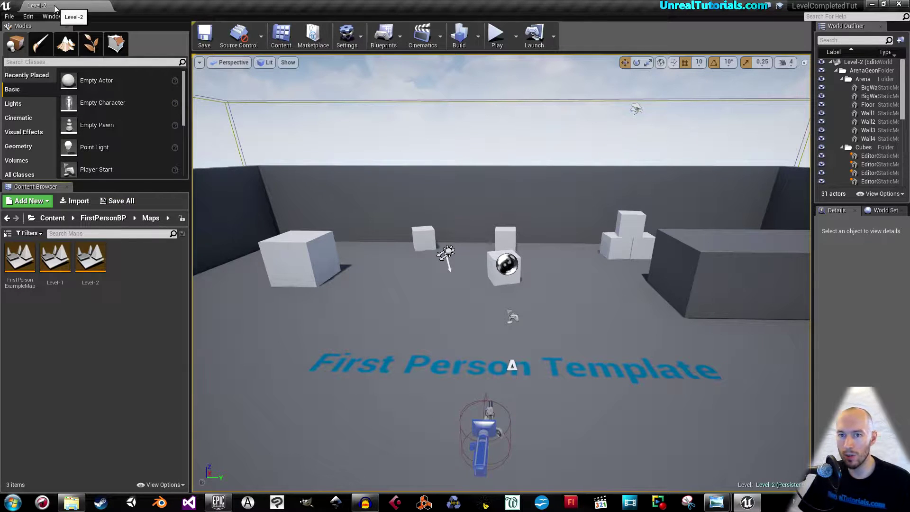
click(485, 187)
Step: Delete Wall1 from Level-2 and save the level
key(Delete)
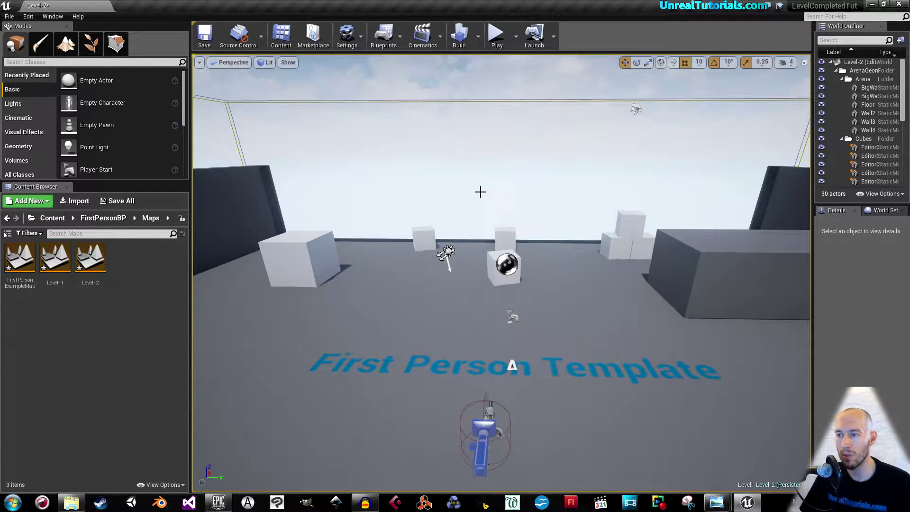
click(9, 17)
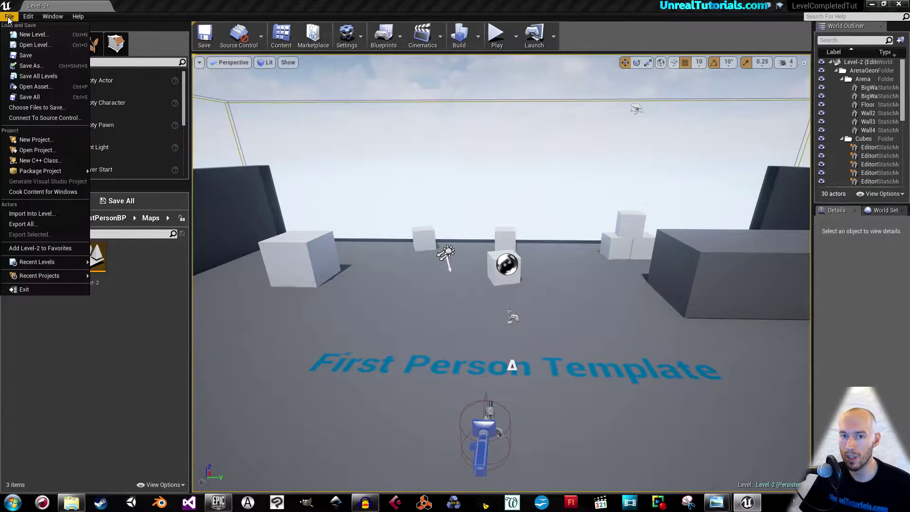
click(35, 56)
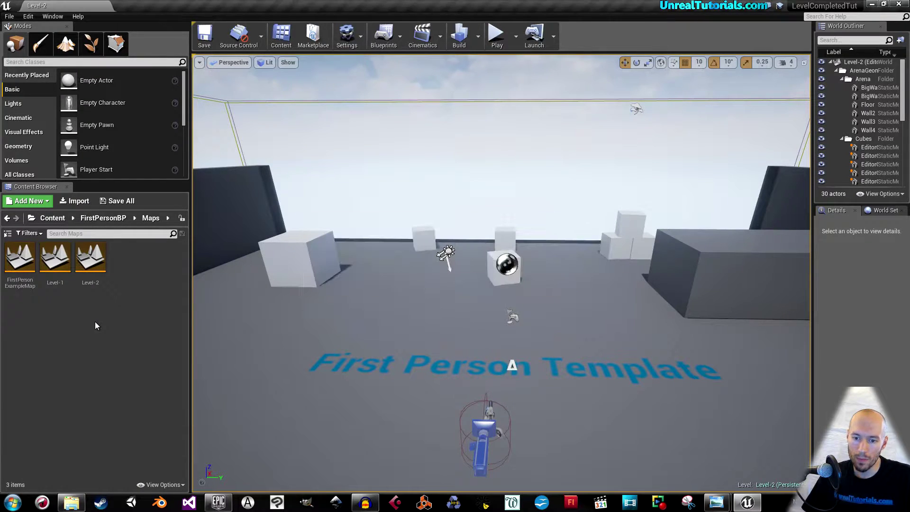
Step: Create a Widget Blueprint named LevelComplete_W in the root Content folder and open it
click(53, 218)
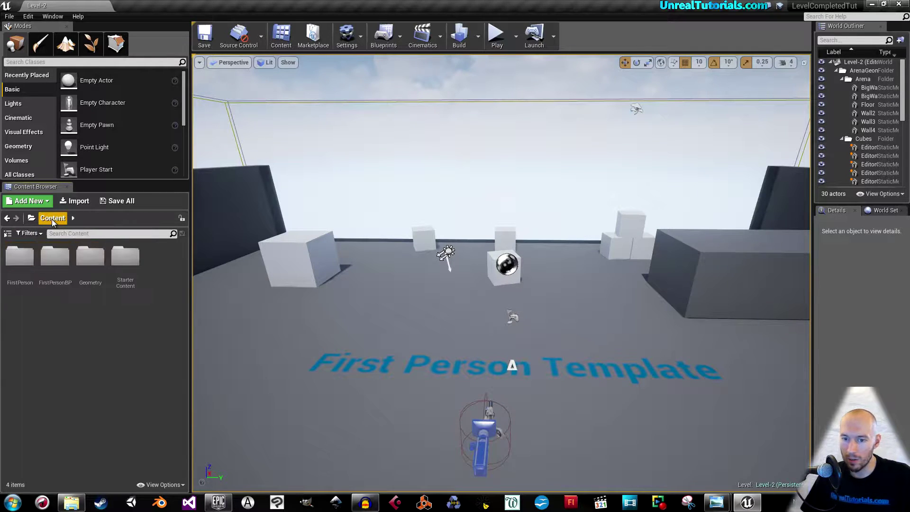
right_click(85, 322)
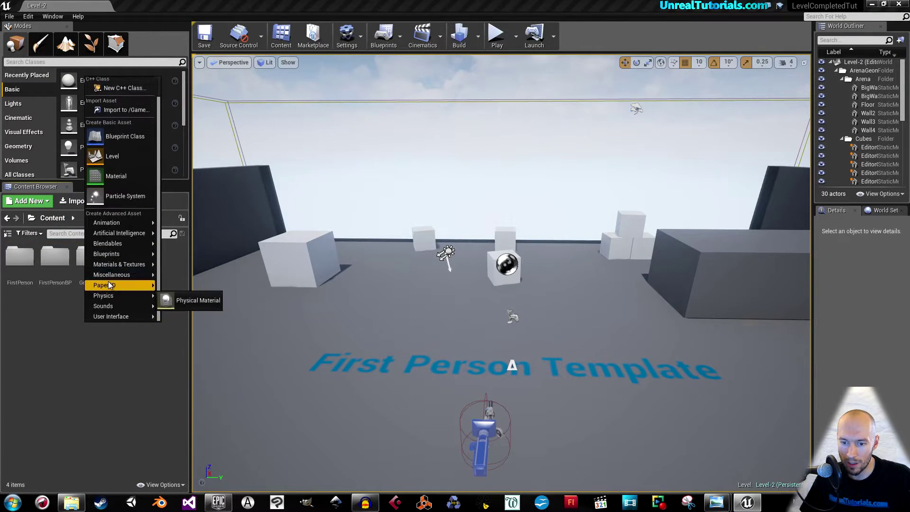
mouse_move(115, 314)
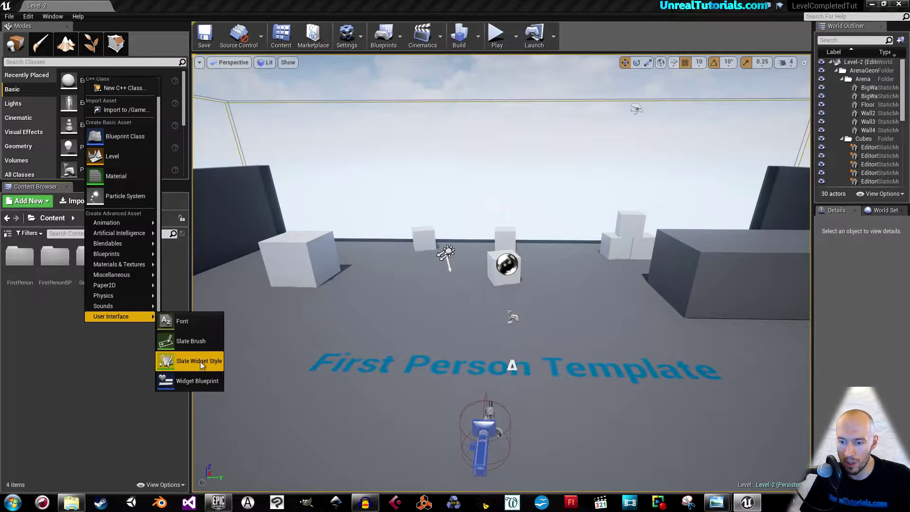
click(203, 382)
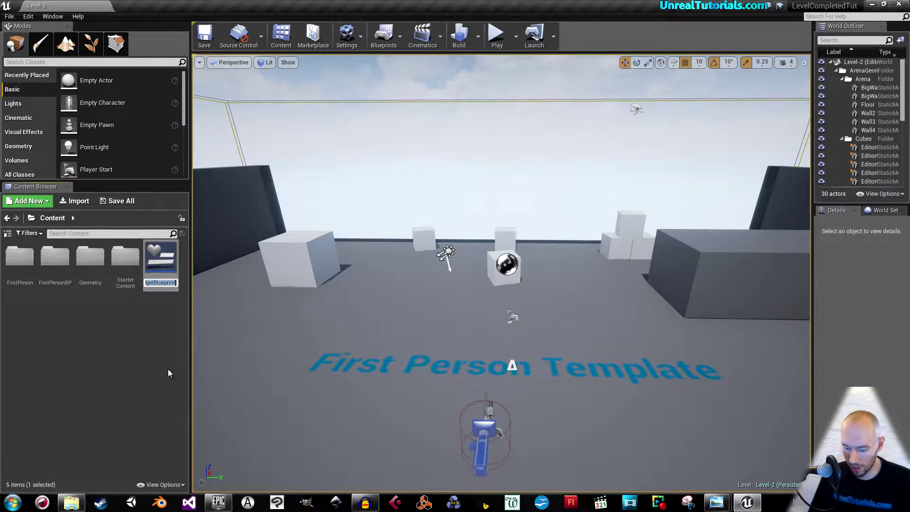
text(Level)
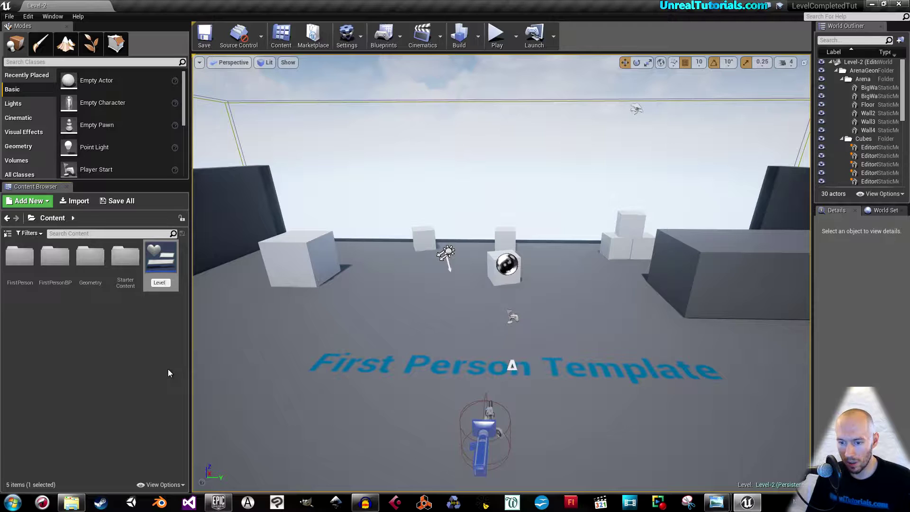
text(Complete_)
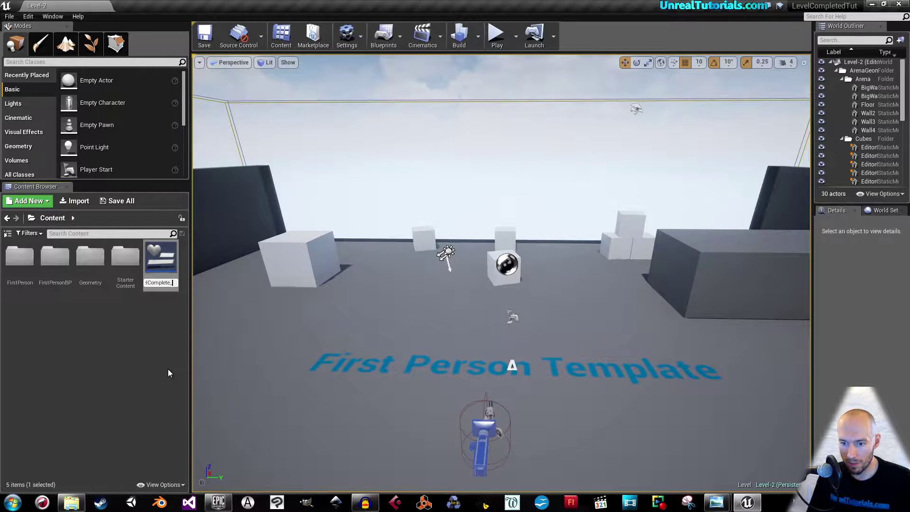
text(W)
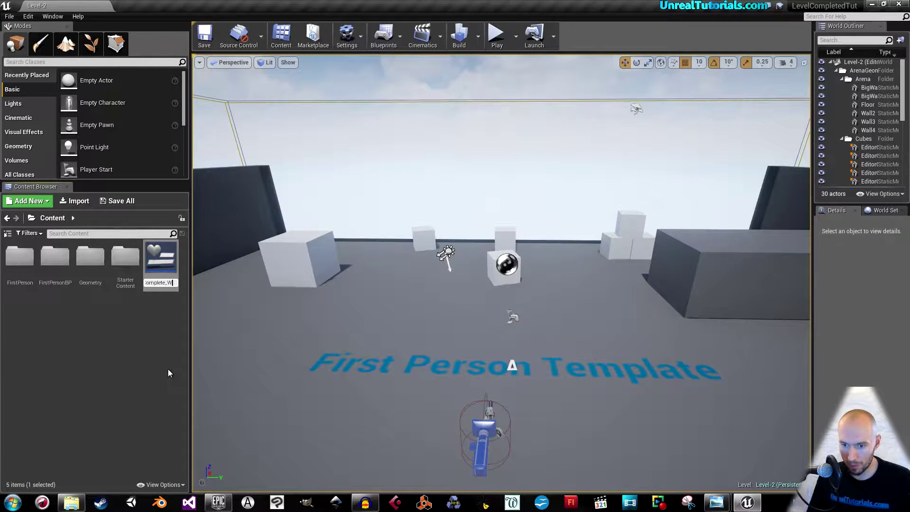
key(Return)
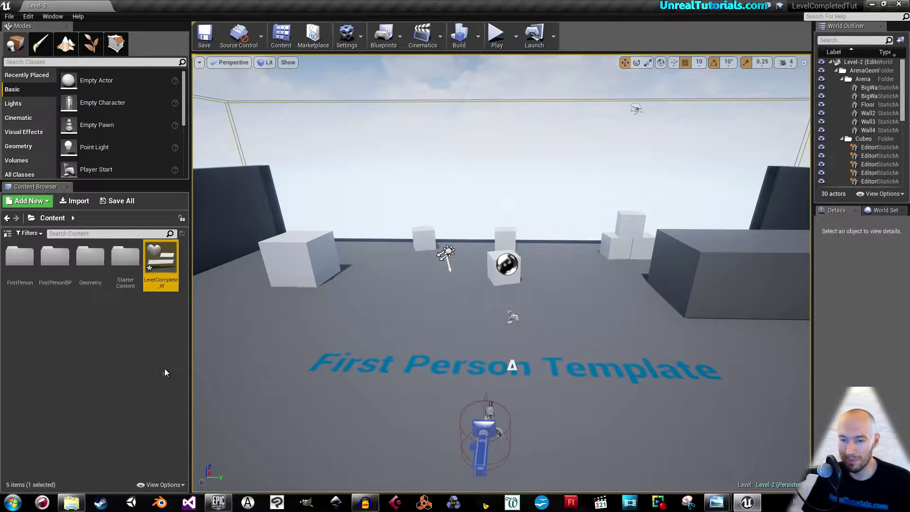
click(163, 373)
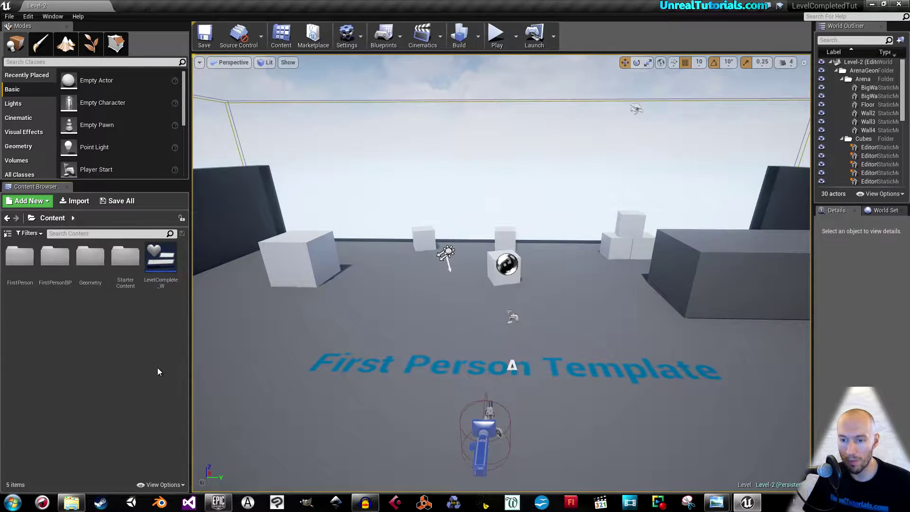
double_click(156, 262)
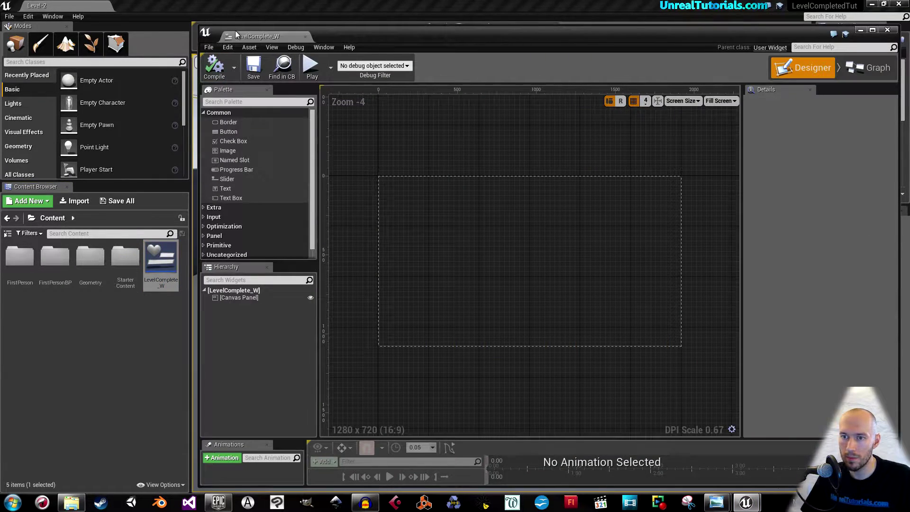
Step: Dock the widget editor beside the level view and load Level-1 from FirstPersonBP/Maps
drag(241, 38, 142, 7)
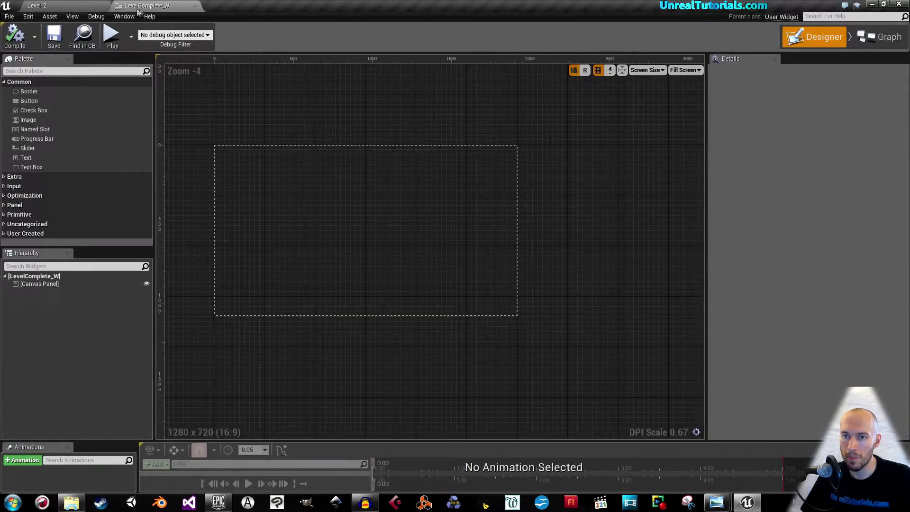
click(76, 6)
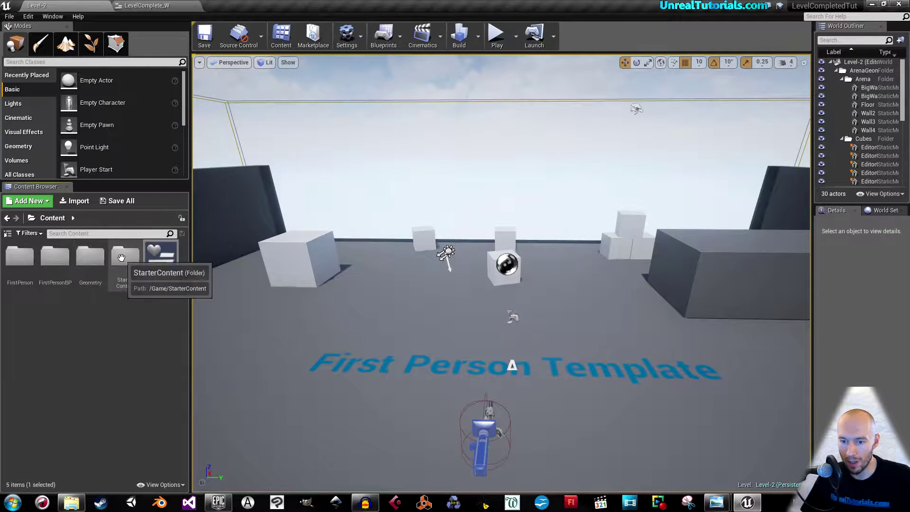
double_click(65, 263)
double_click(55, 256)
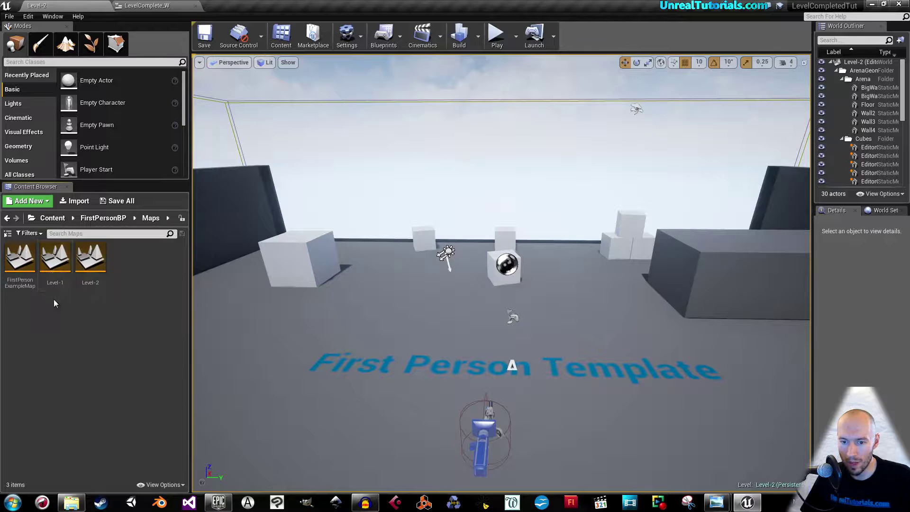
double_click(55, 256)
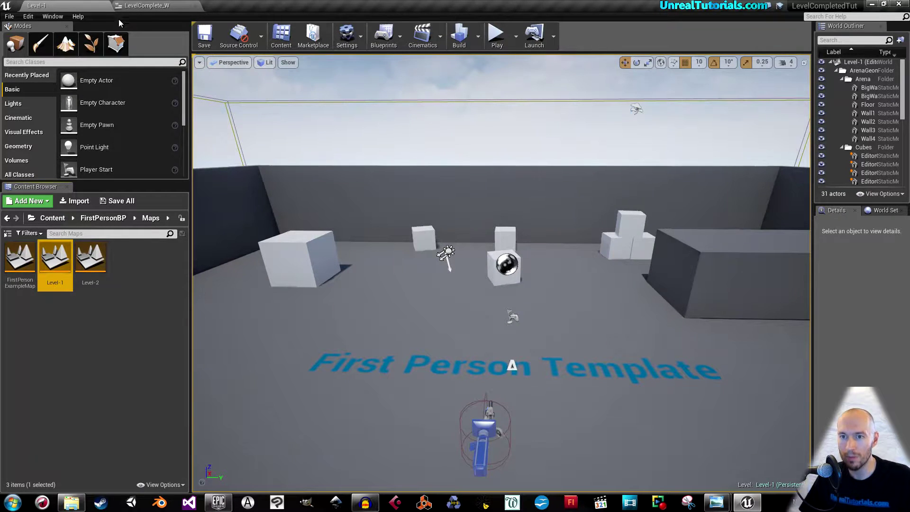
Step: Add an Image to the LevelComplete_W canvas, sized and anchored to stretch full screen
click(140, 6)
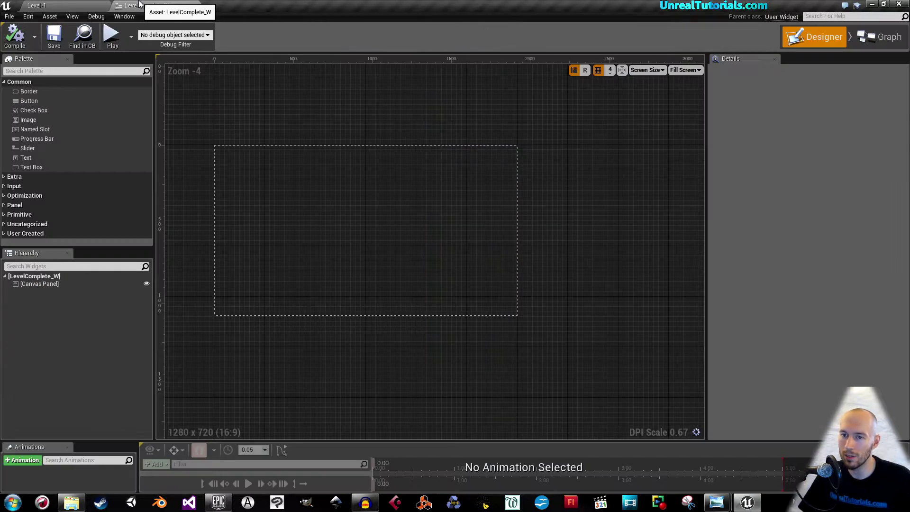
click(237, 202)
scroll(325, 211, up, 1)
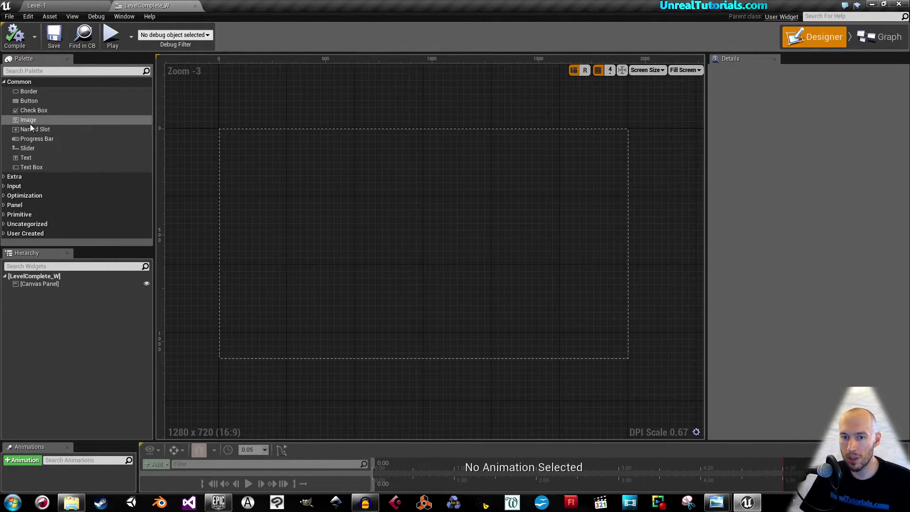
drag(30, 123, 636, 370)
drag(254, 146, 431, 228)
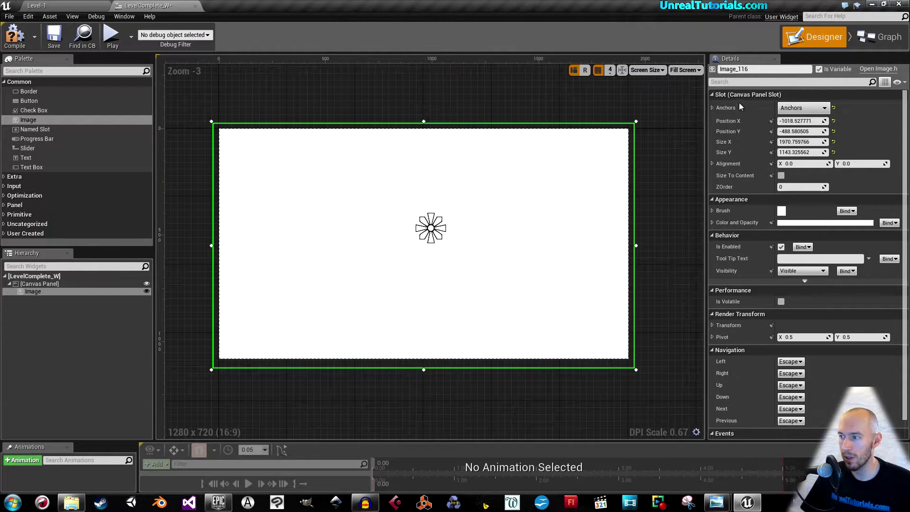
click(795, 108)
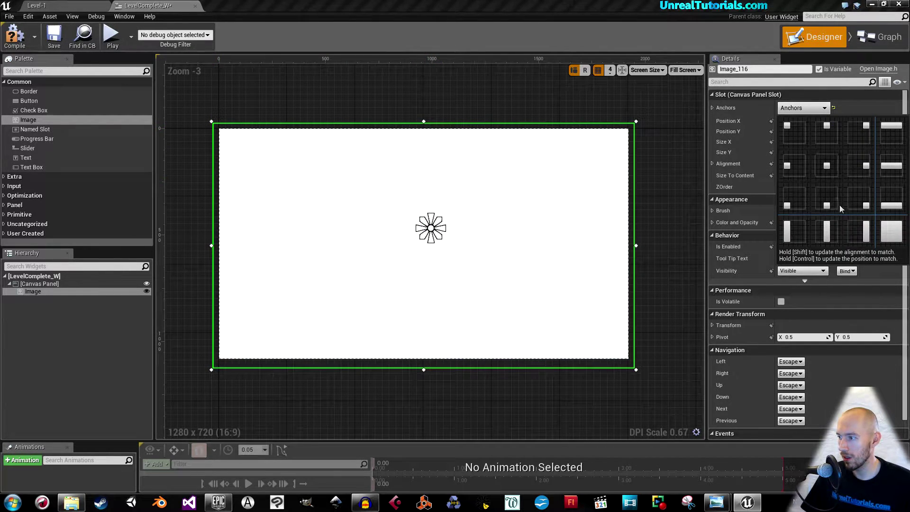
click(888, 231)
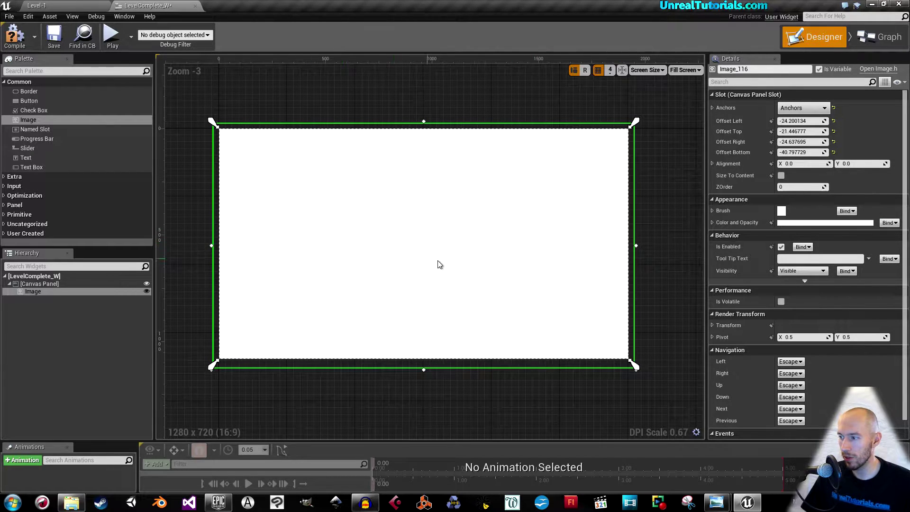
Step: Tint the image's brush dark green (sRGB 00684E)
click(712, 211)
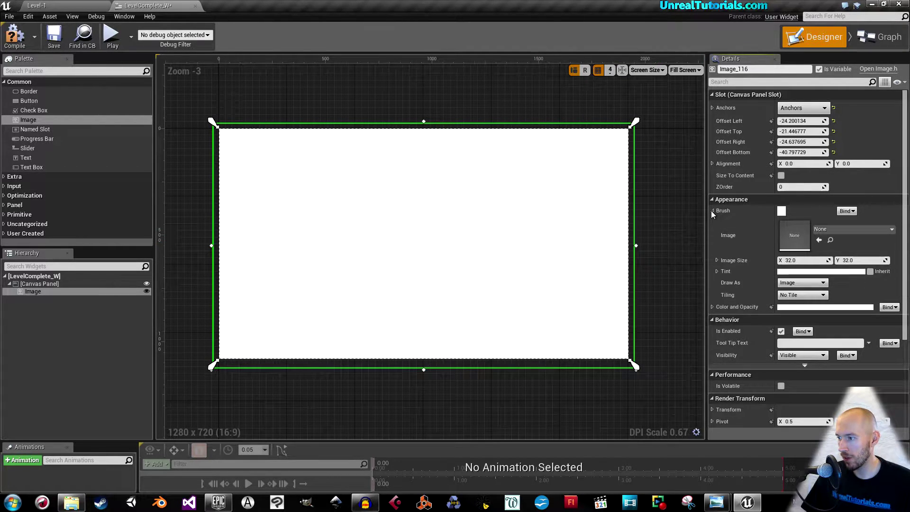
click(786, 275)
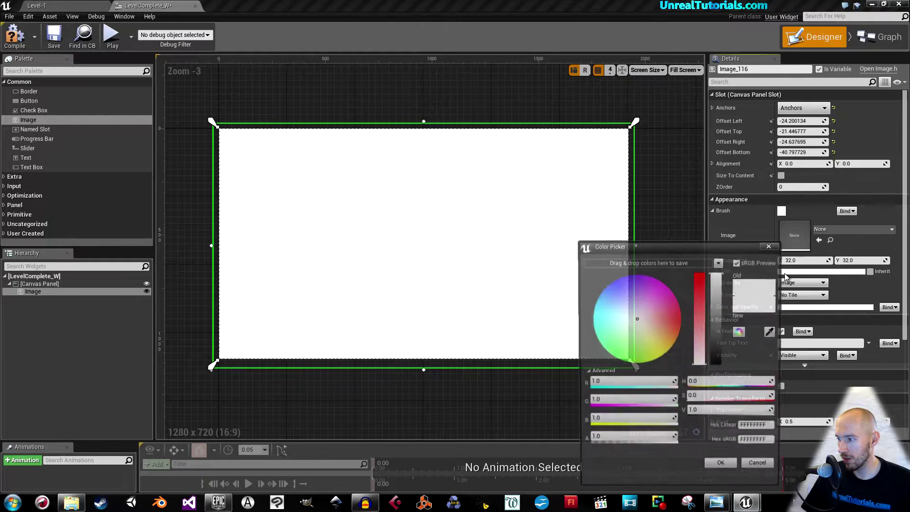
drag(636, 316, 593, 337)
drag(717, 275, 719, 353)
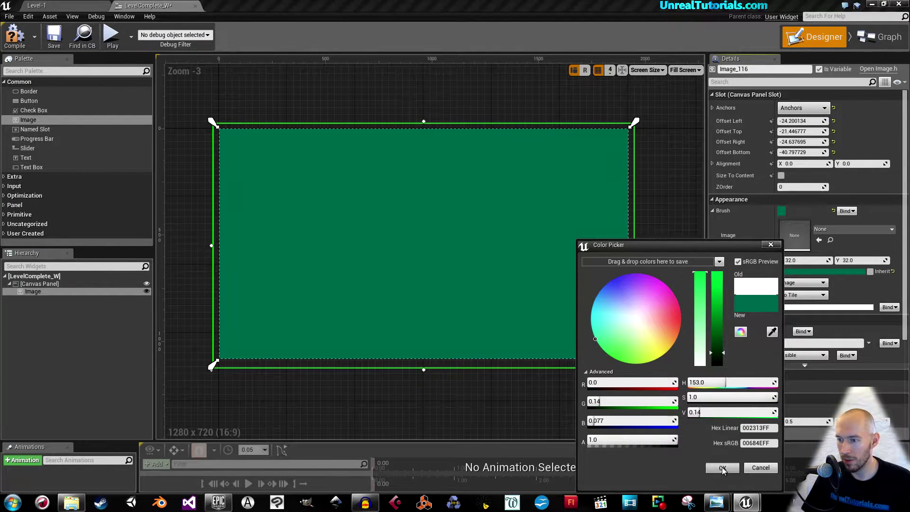
click(723, 468)
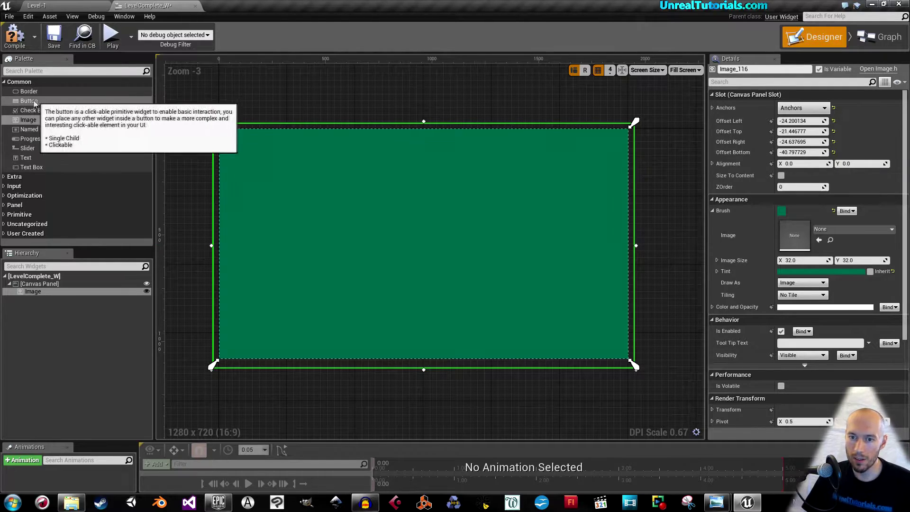
Step: Add a Text block near the top and set its text to 'Level Completed!'
click(29, 101)
drag(28, 159, 542, 207)
drag(481, 203, 443, 194)
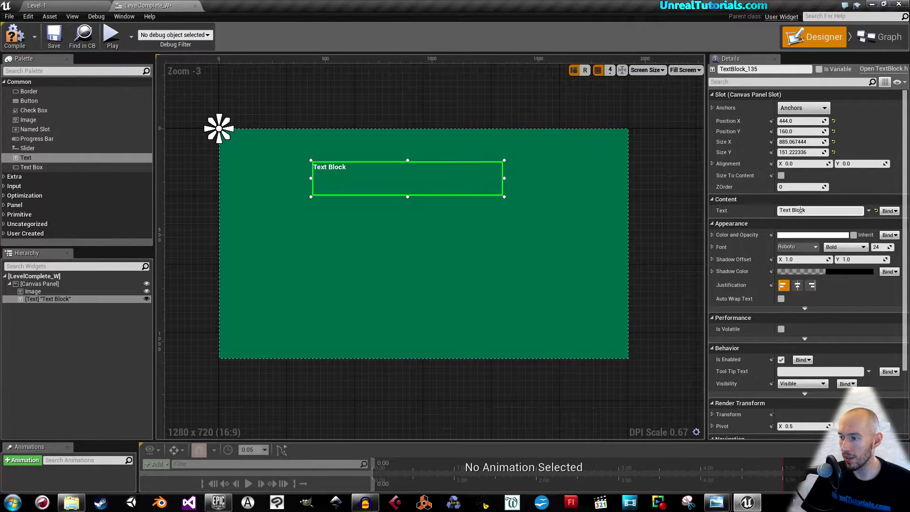
click(787, 210)
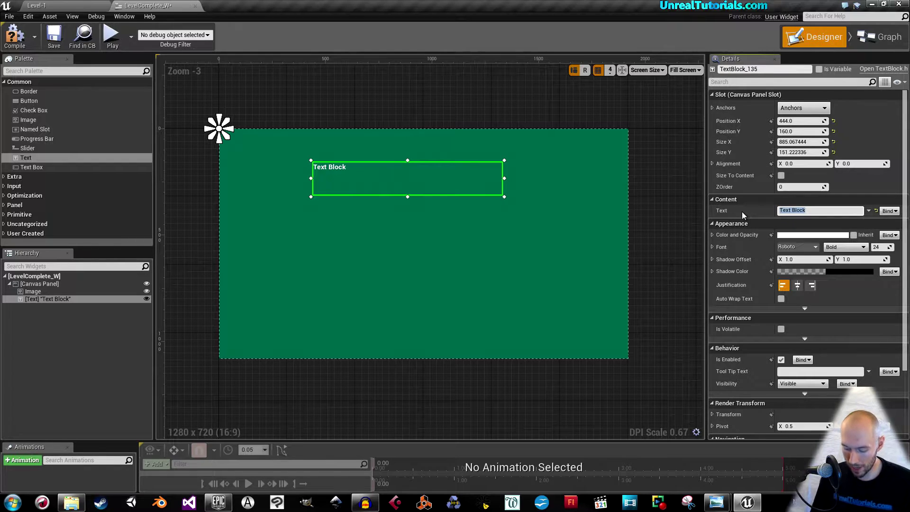
text(Level Com)
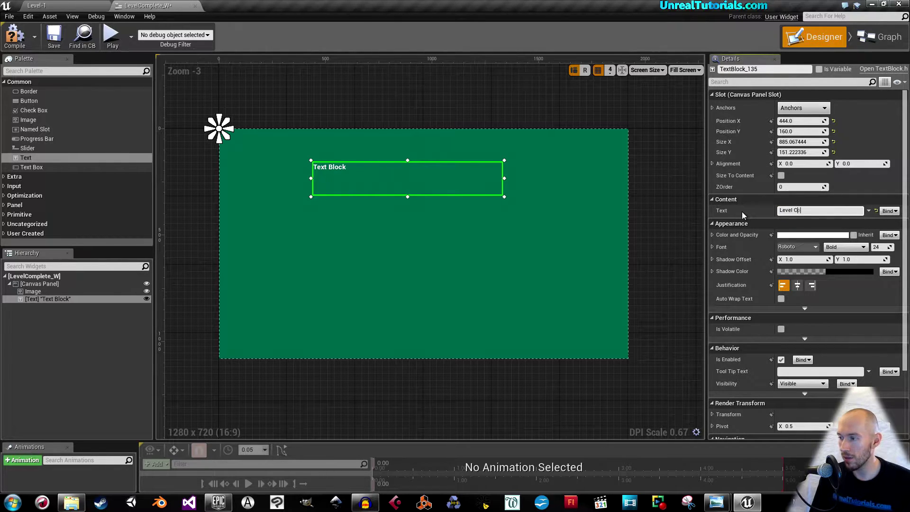
text(pletee)
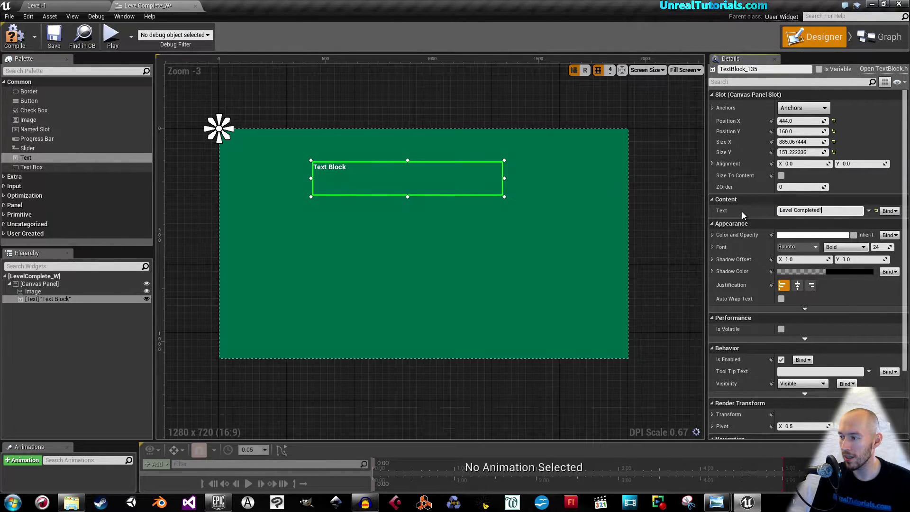
text(!)
key(Return)
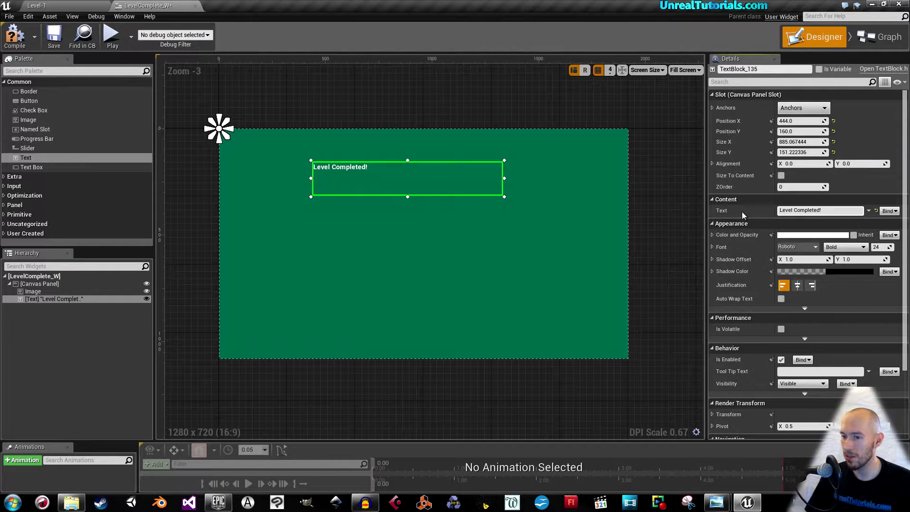
Step: Set the heading font size to 94, widen its box, anchor it centrally, and add another Text block
drag(875, 247, 878, 247)
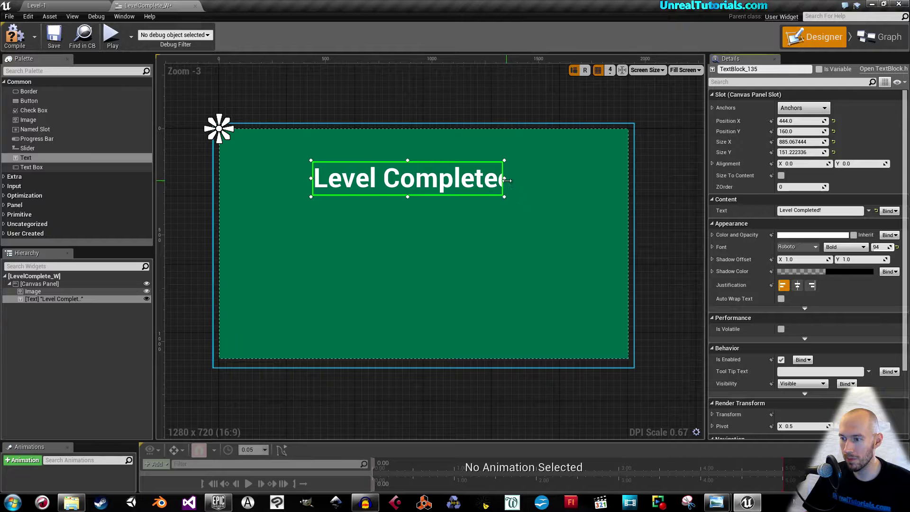
drag(504, 178, 527, 181)
mouse_move(417, 185)
mouse_down()
mouse_move(408, 189)
mouse_move(434, 186)
mouse_move(418, 180)
mouse_up()
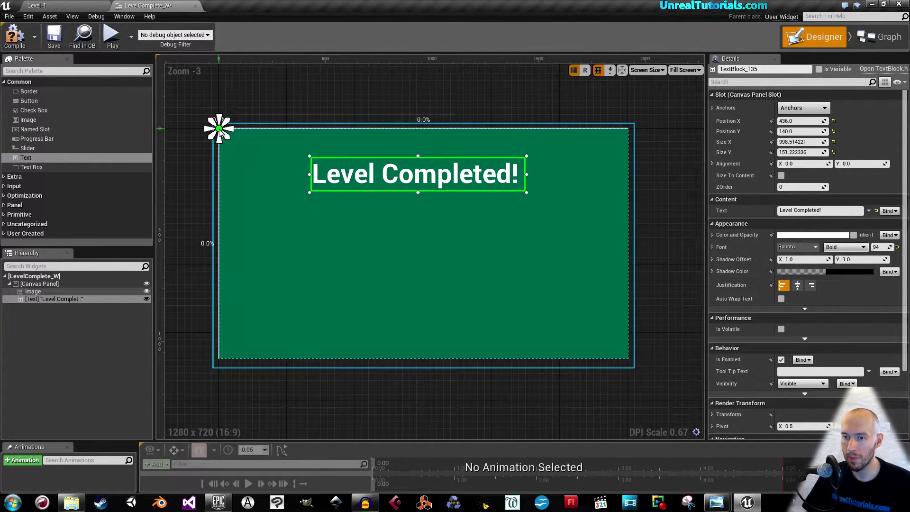
drag(219, 128, 423, 173)
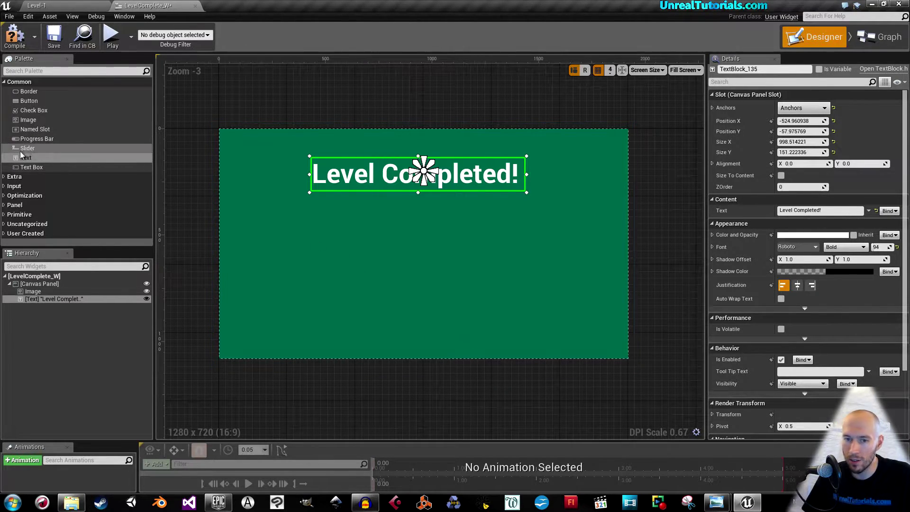
drag(26, 157, 615, 310)
Step: Widen the new text block and set its text to 'Press "Enter" to retry, or wait for next level ..'
drag(347, 292, 265, 291)
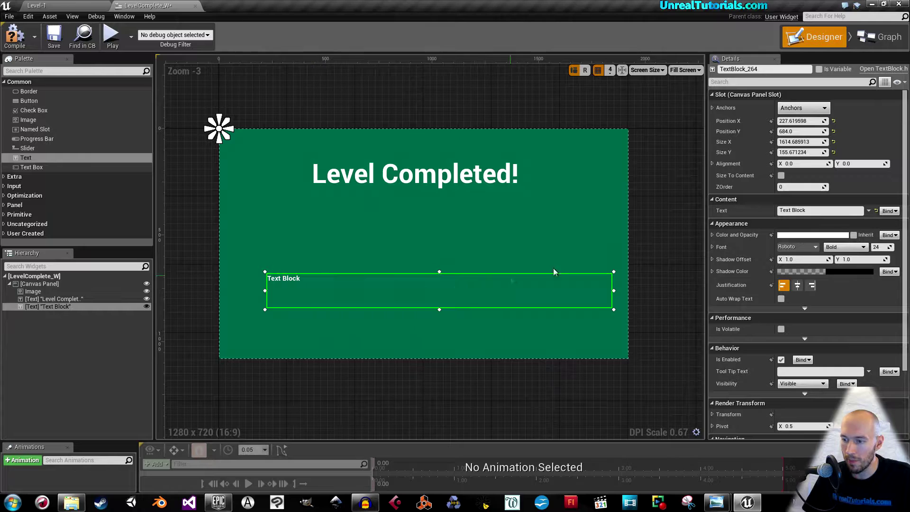
click(826, 210)
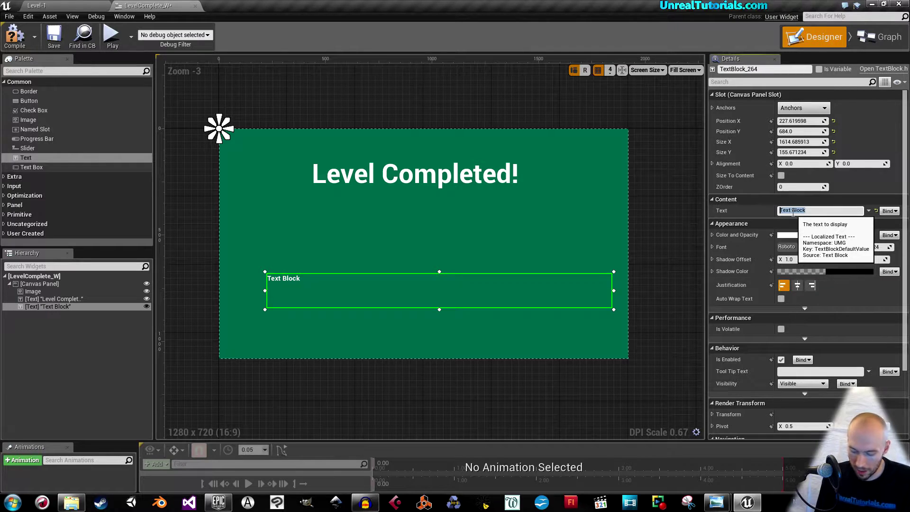
text(Press "Enter" to retry, or wait)
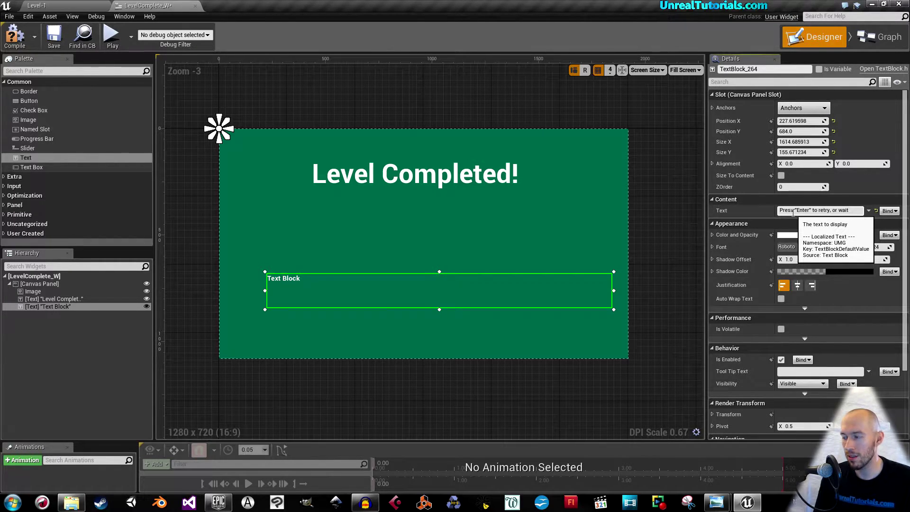
text(next level)
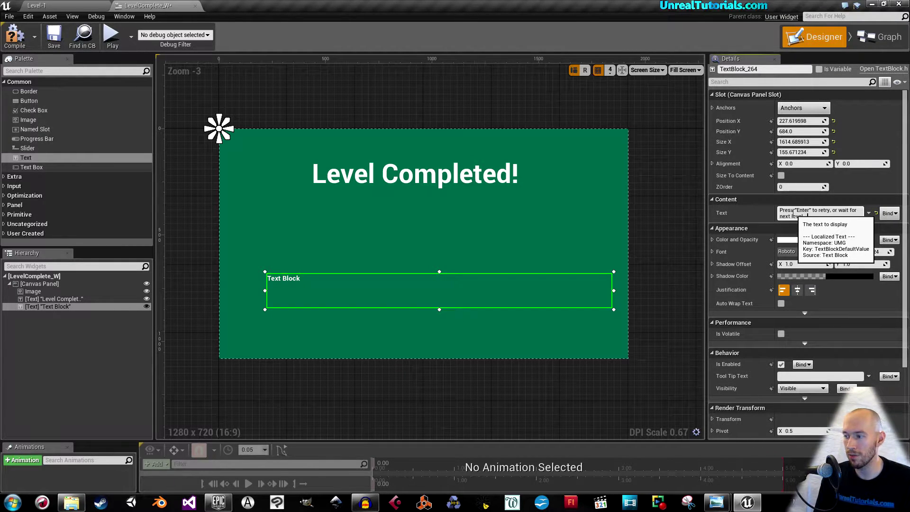
key(Return)
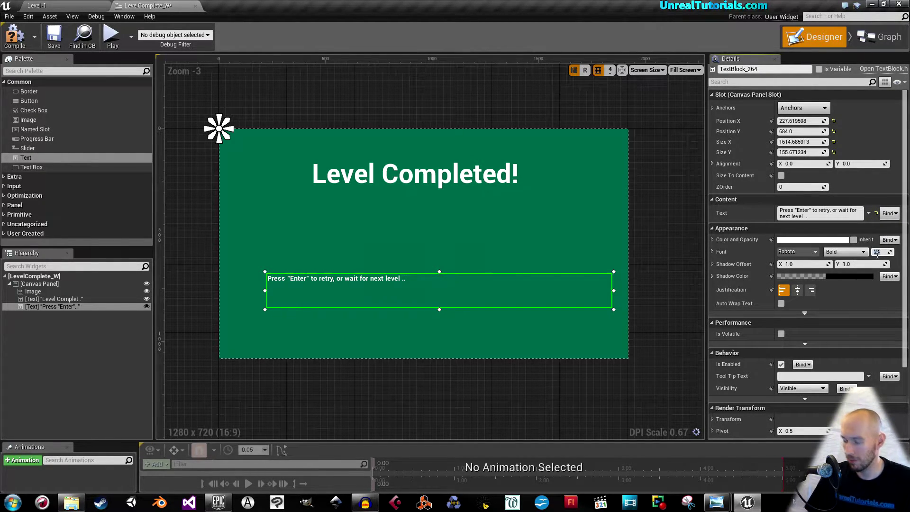
Step: Set its font size to 45 and fit it just below the heading
text(45)
key(Return)
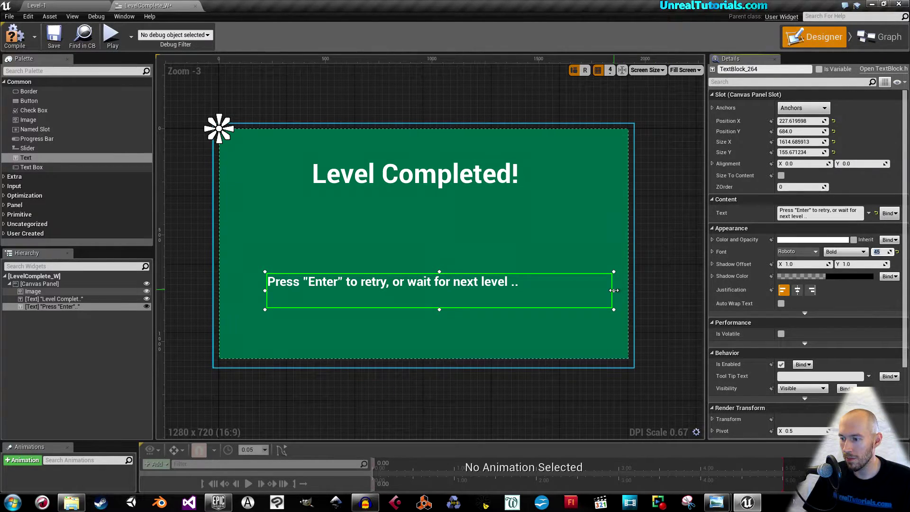
drag(614, 291, 523, 290)
drag(446, 294, 476, 274)
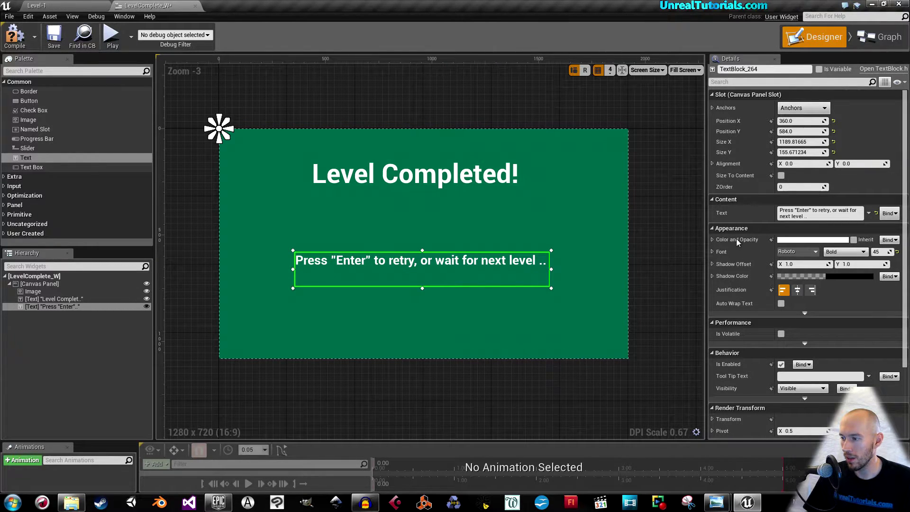
Step: Colour the instruction text red and anchor it at the canvas centre
click(790, 241)
click(704, 275)
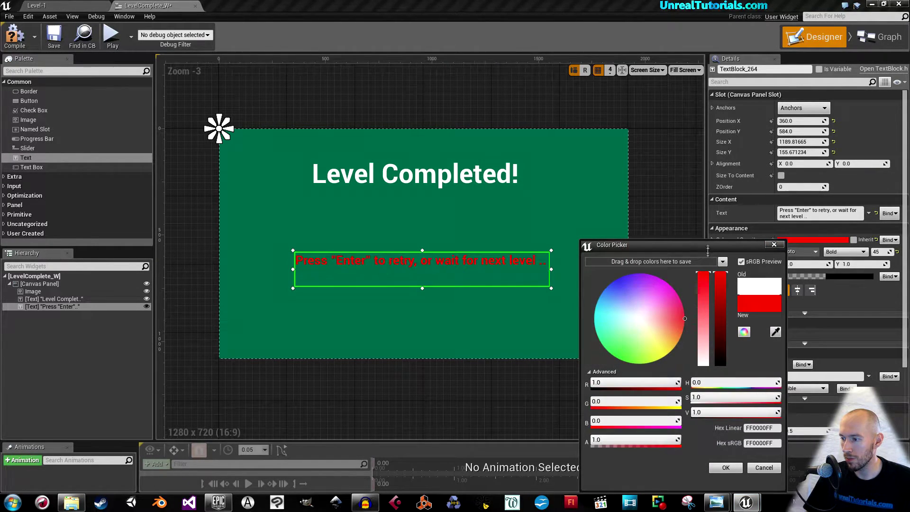
click(726, 468)
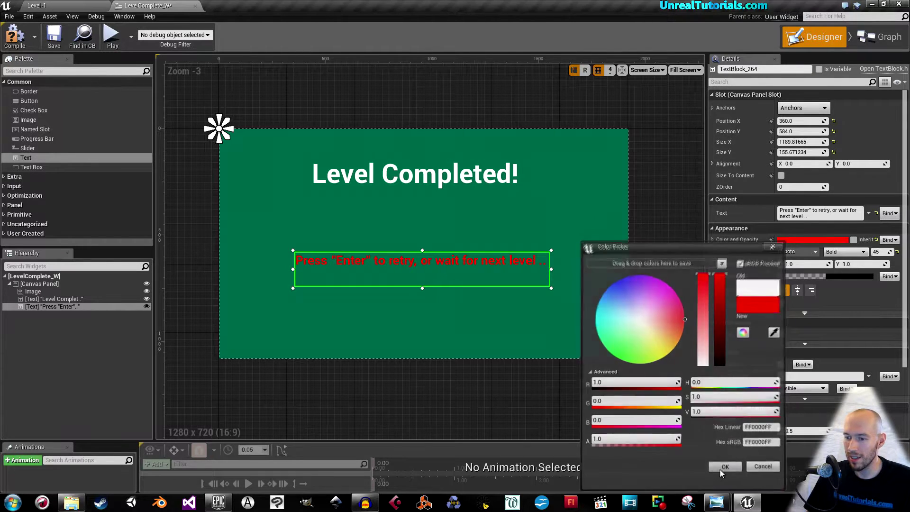
drag(219, 128, 429, 271)
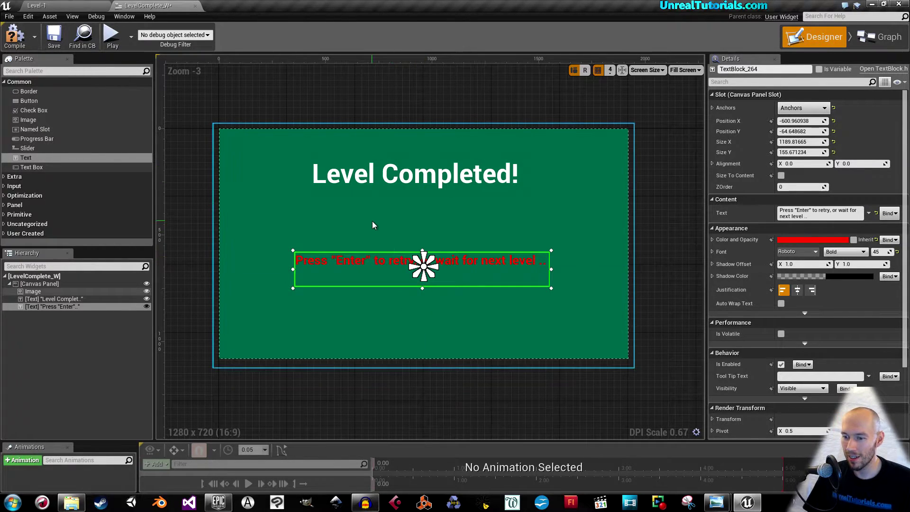
Step: Turn the Level Completed! heading cyan (sRGB 00D6FF) and save LevelComplete_W
click(366, 239)
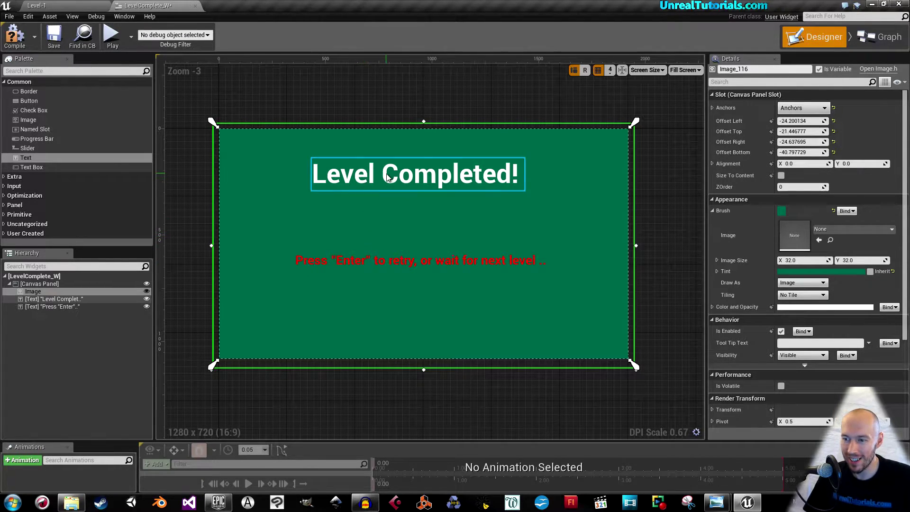
click(369, 175)
click(798, 235)
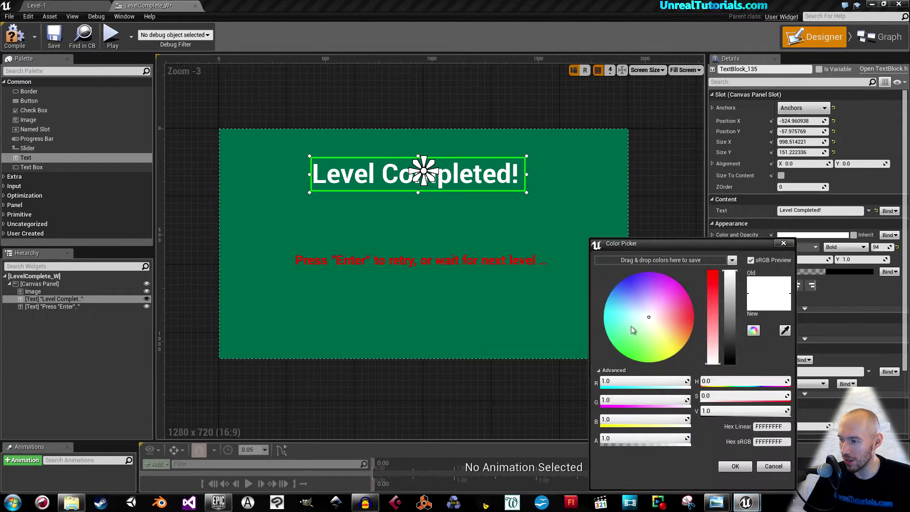
drag(632, 327, 576, 291)
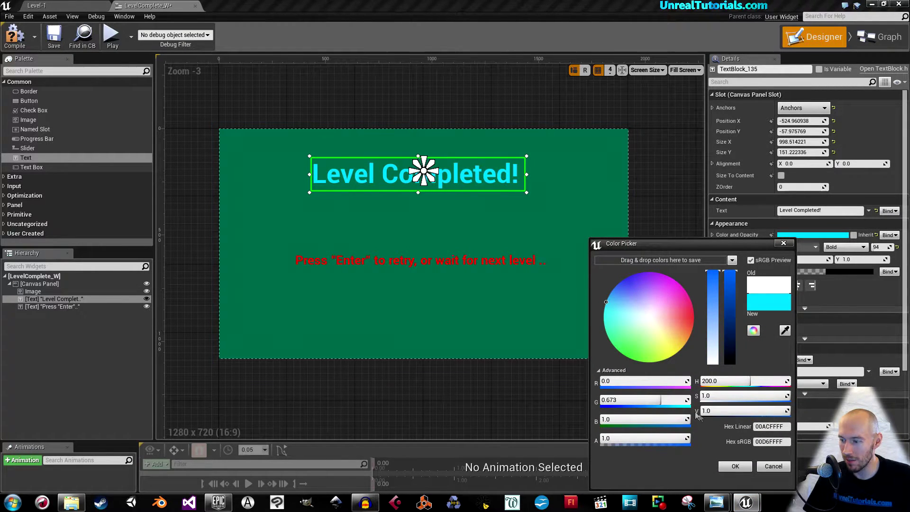
click(736, 466)
click(457, 244)
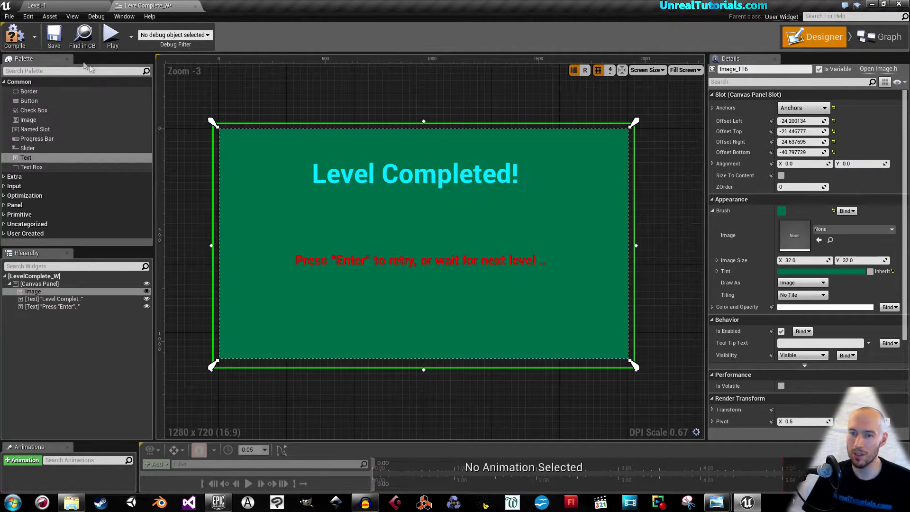
click(54, 36)
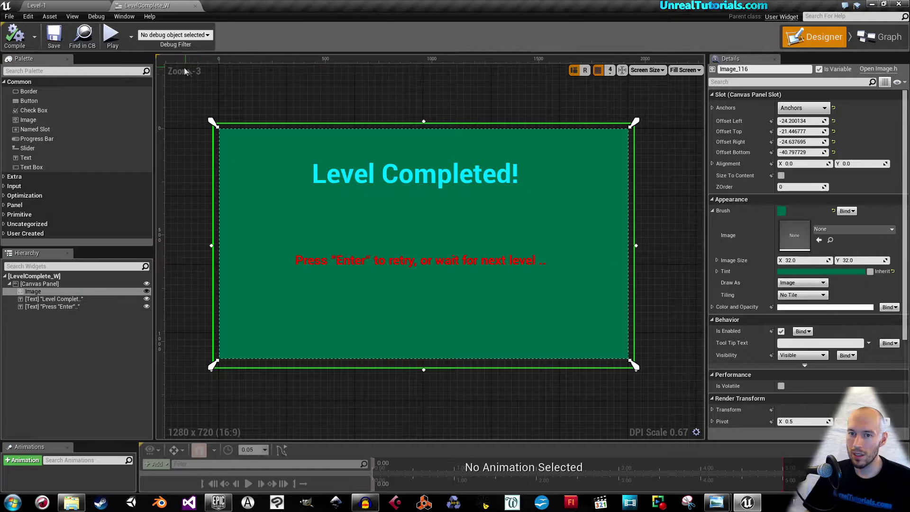
click(88, 5)
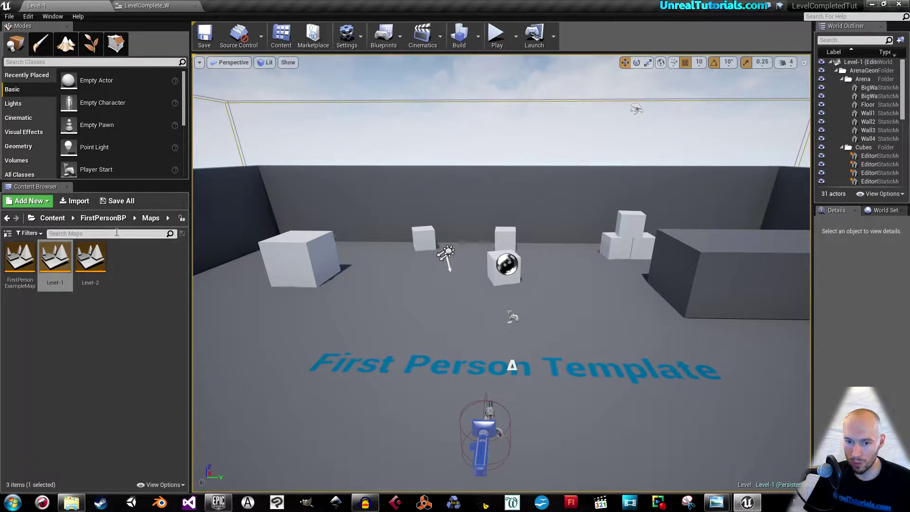
Step: Create an Actor-based Blueprint Class in Content named CompleteLevel_BP
click(53, 218)
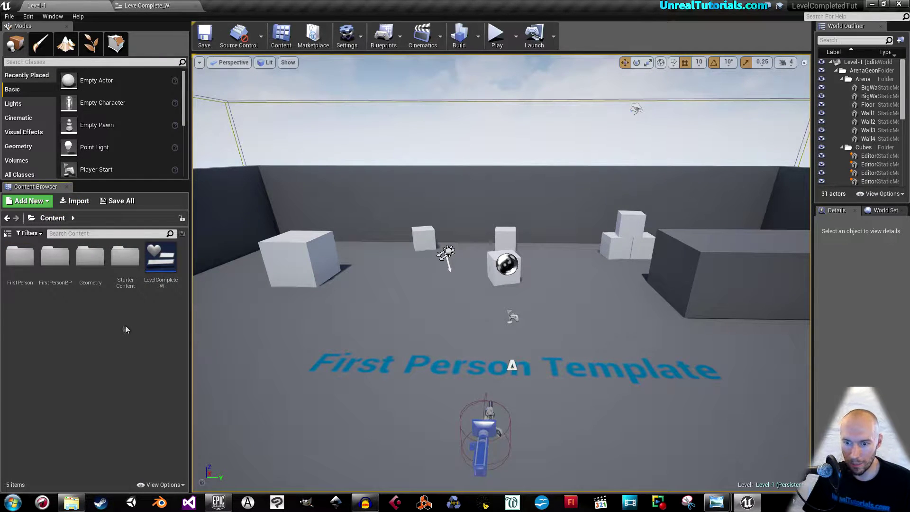
right_click(99, 327)
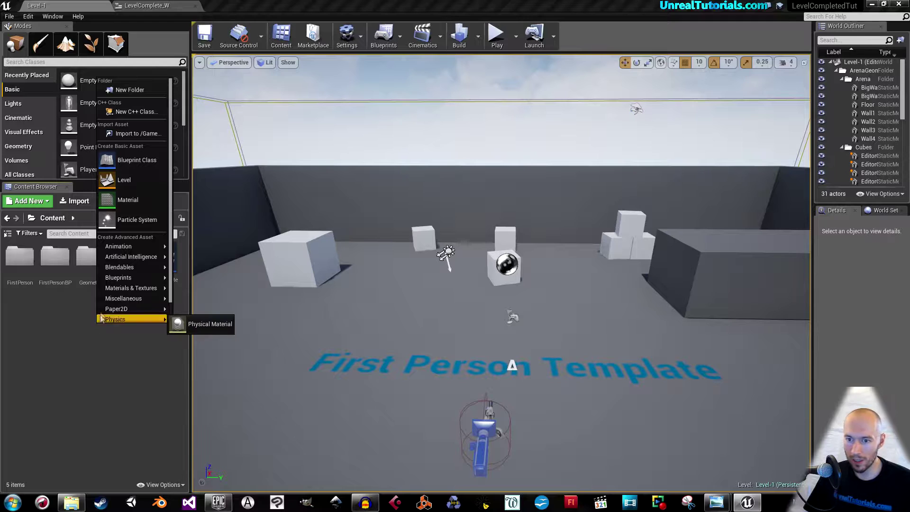
click(116, 161)
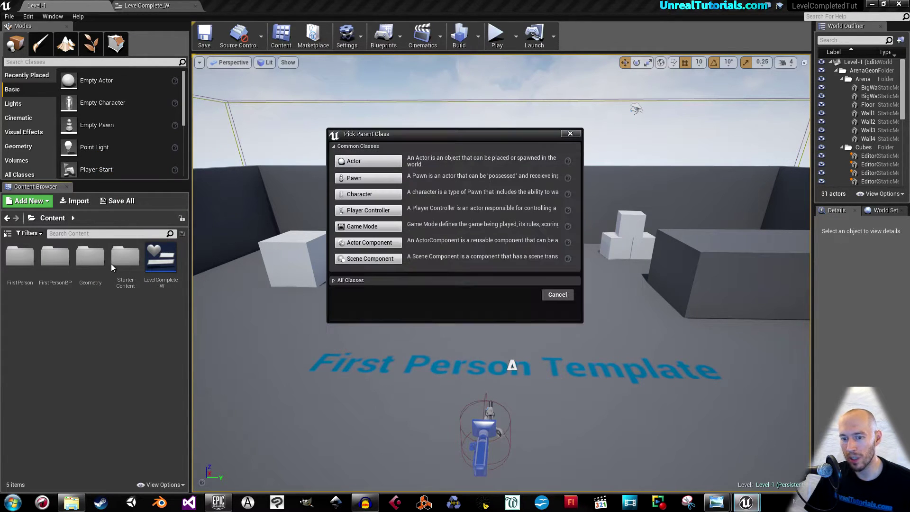
click(358, 161)
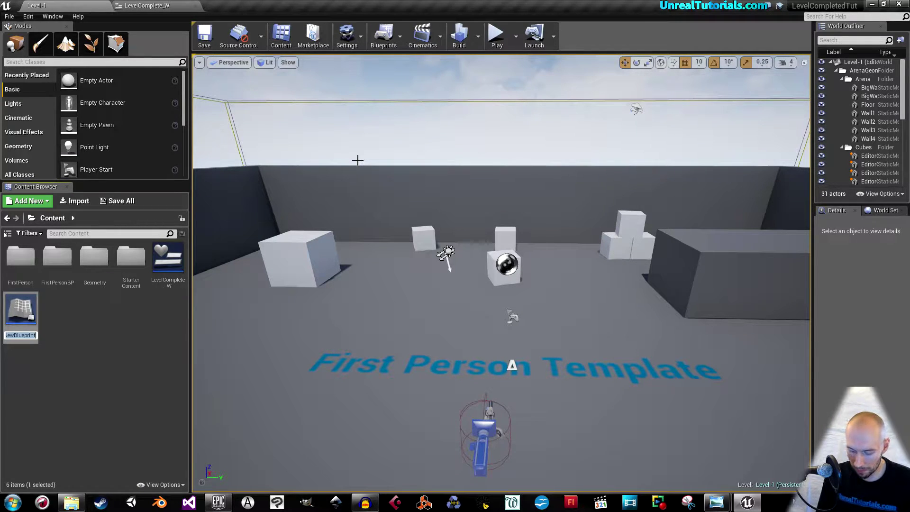
text(G)
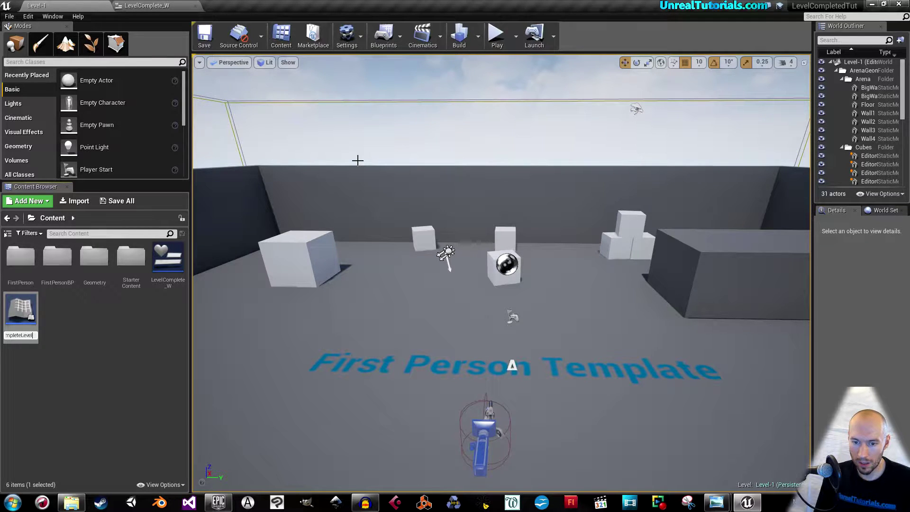
text(:_)
key(BackSpace)
key(BackSpace)
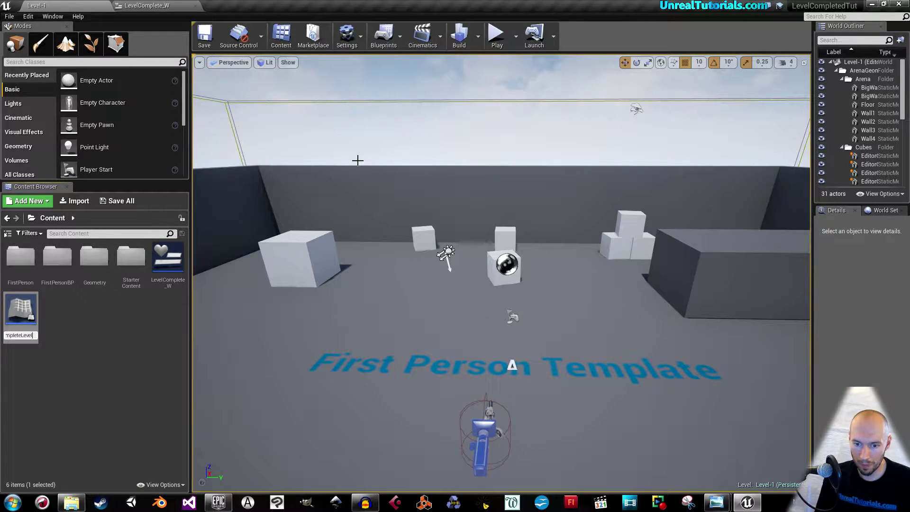
key(Return)
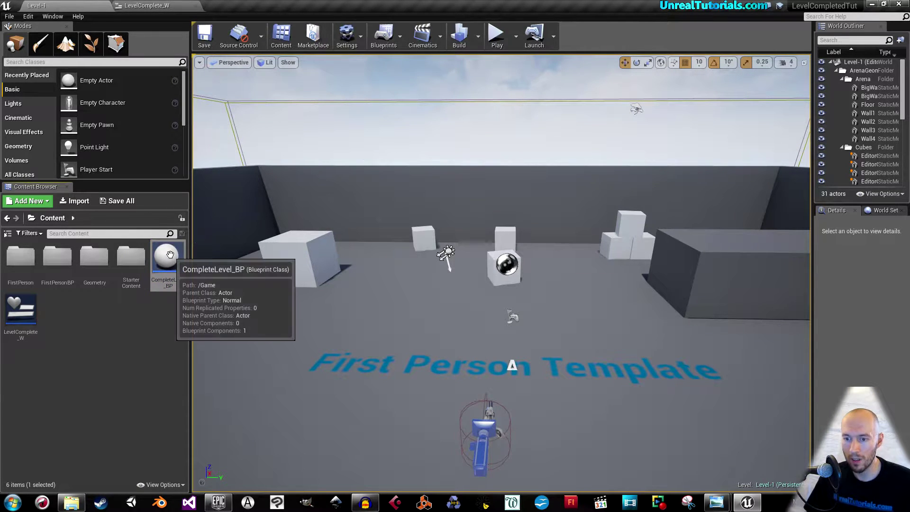
Step: Open CompleteLevel_BP and add a Box Collision component named Box
double_click(170, 254)
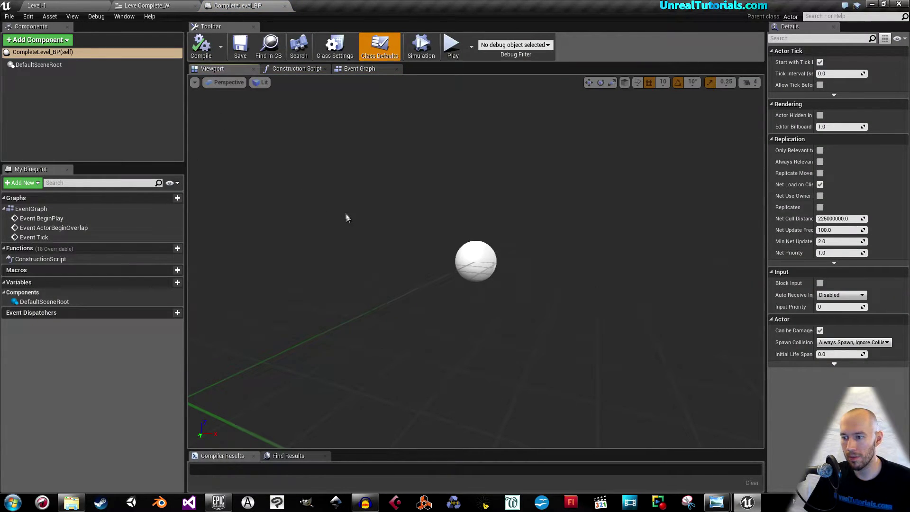
click(32, 41)
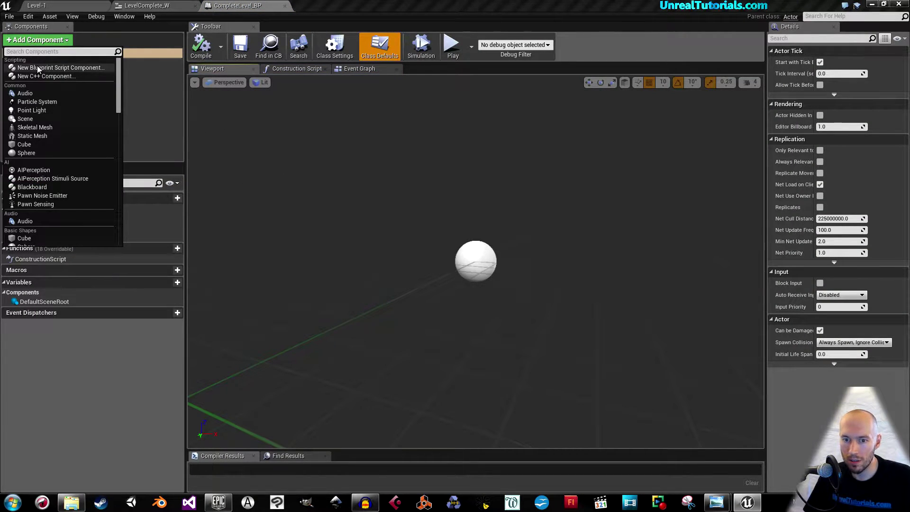
scroll(61, 153, down, 4)
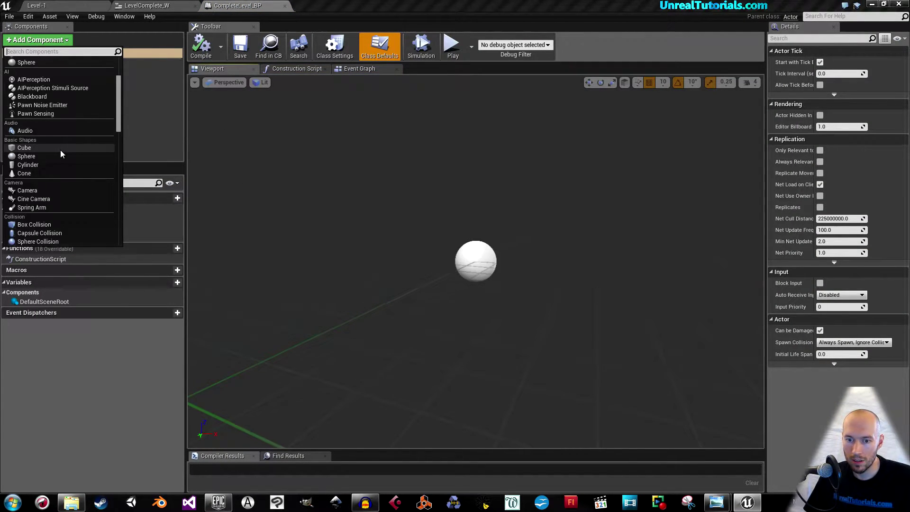
click(35, 225)
key(Return)
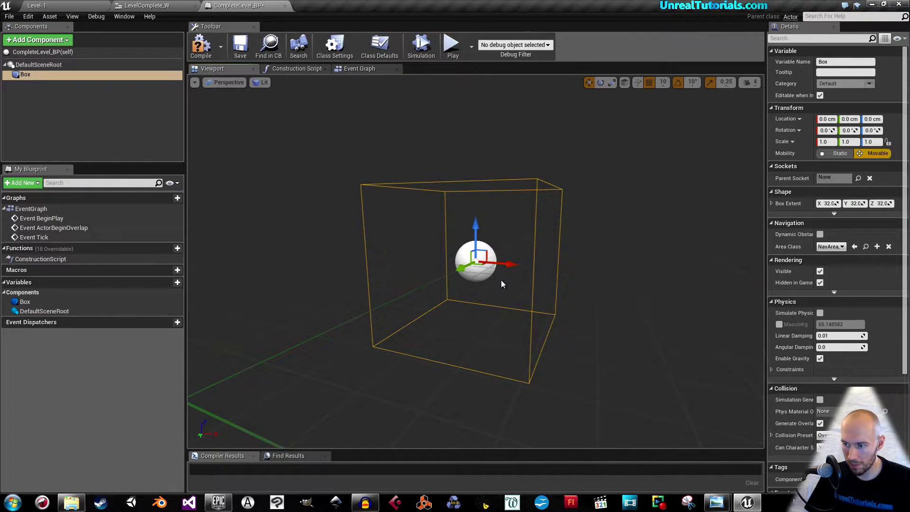
Step: Scale the box to about 8.73 × 3.58 × 5.59 and compile the blueprint
middle_drag(501, 280, 492, 252)
drag(491, 252, 450, 265)
key(e)
key(r)
scroll(450, 266, down, 5)
scroll(450, 266, down, 2)
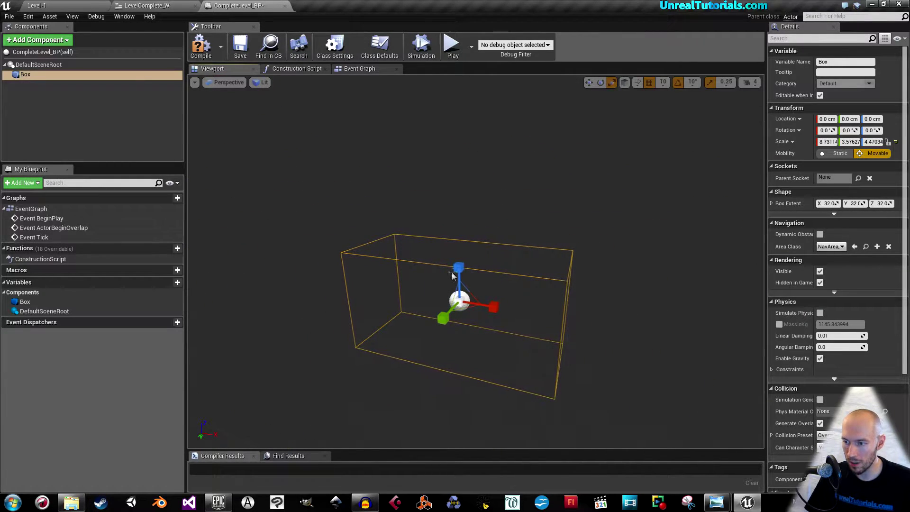
drag(459, 268, 449, 294)
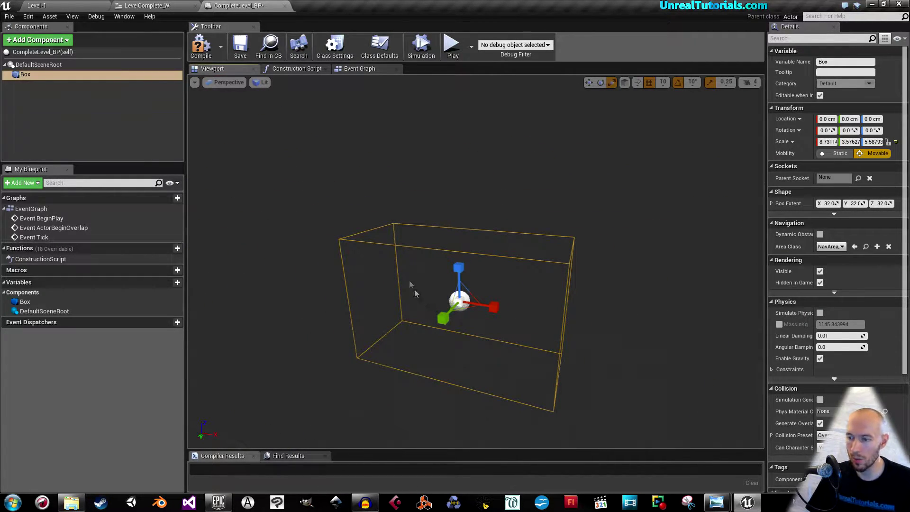
click(197, 48)
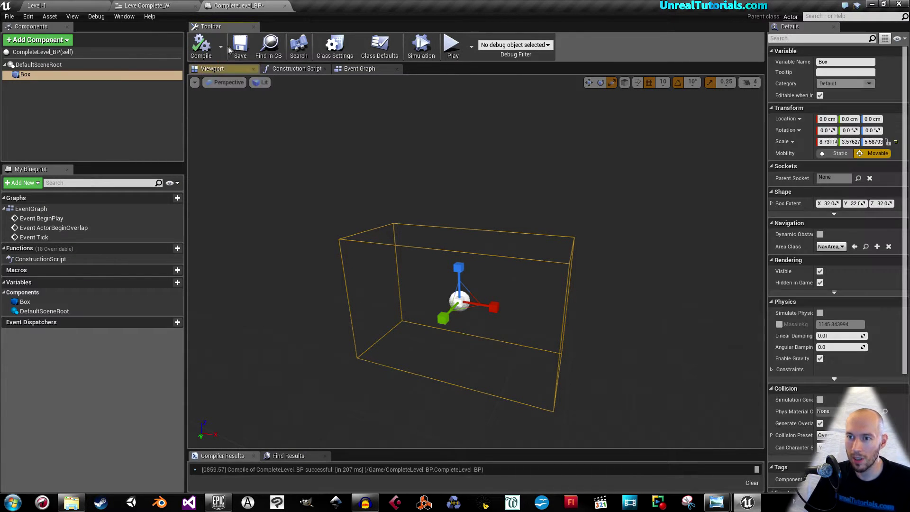
Step: Place a CompleteLevel_BP instance beside the central cube at about 490, -50, 170 and save Level-1
click(102, 8)
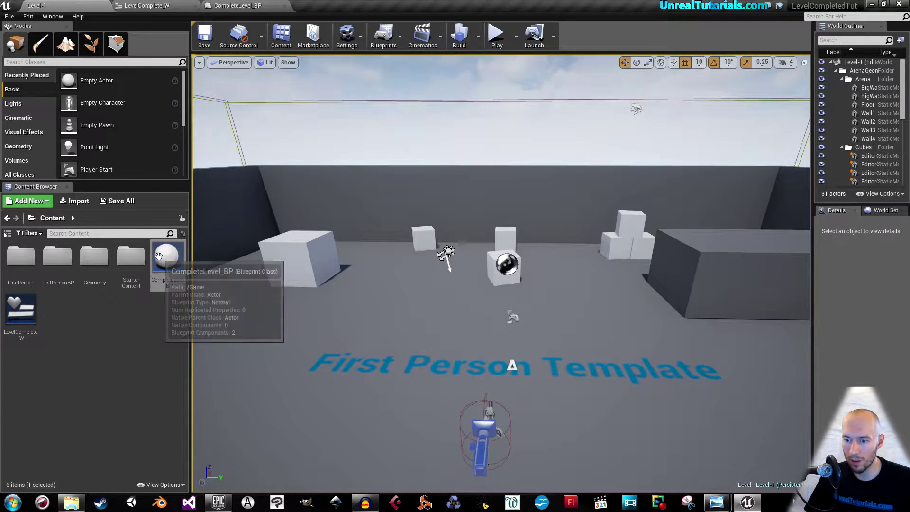
drag(167, 263, 204, 280)
mouse_move(440, 315)
mouse_down()
mouse_move(522, 314)
mouse_move(479, 294)
mouse_move(458, 311)
mouse_up()
key(e)
key(w)
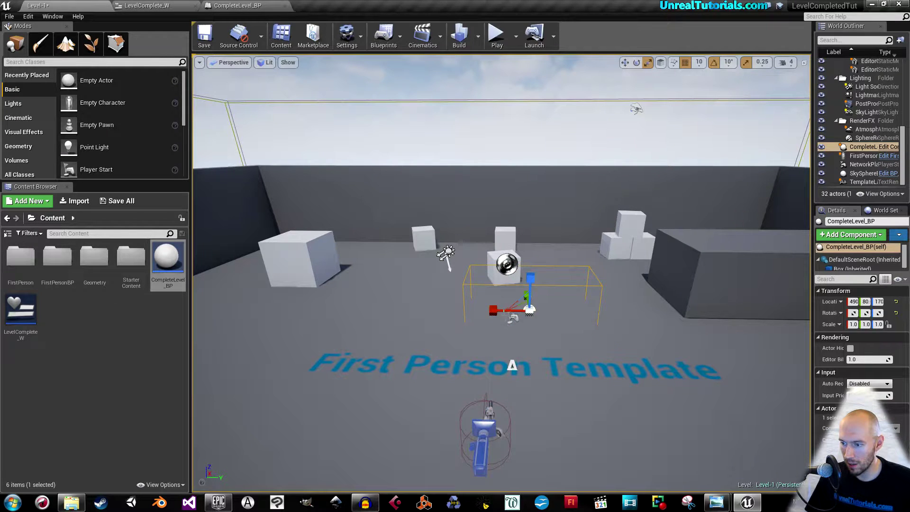
drag(552, 312, 522, 313)
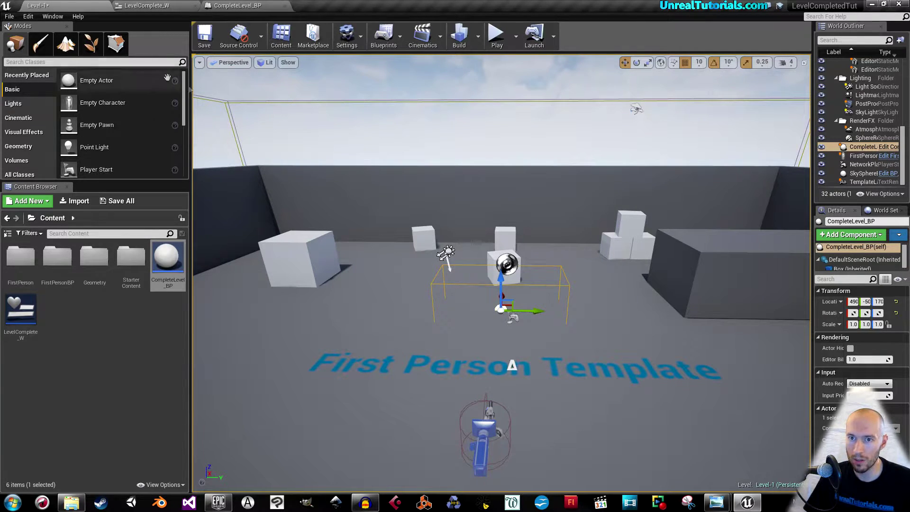
click(203, 38)
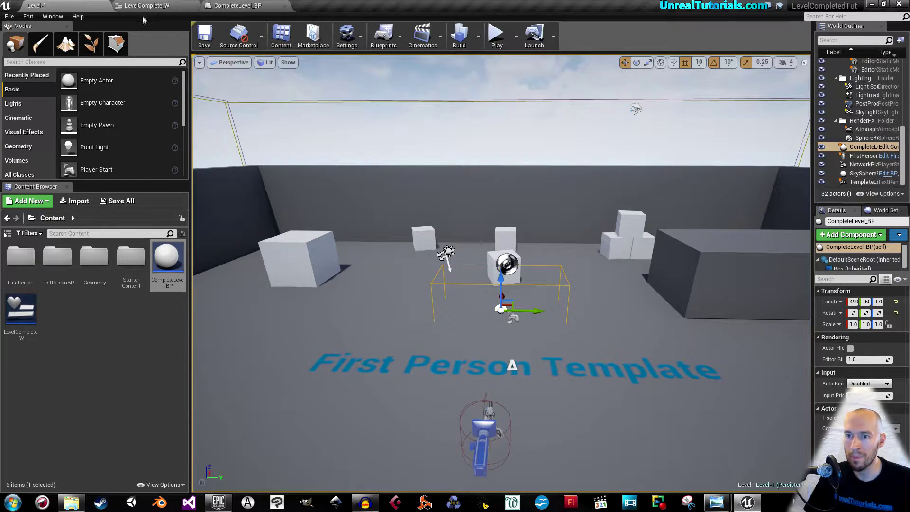
click(237, 5)
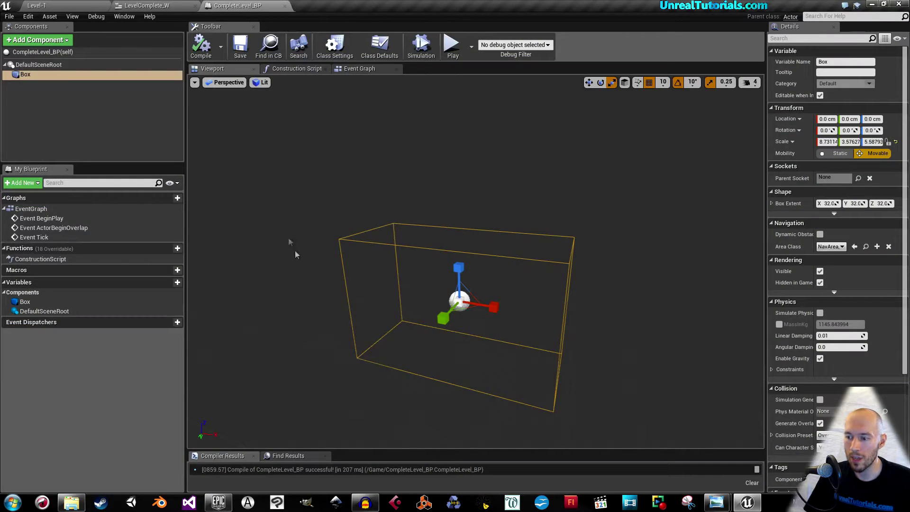
drag(295, 255, 315, 284)
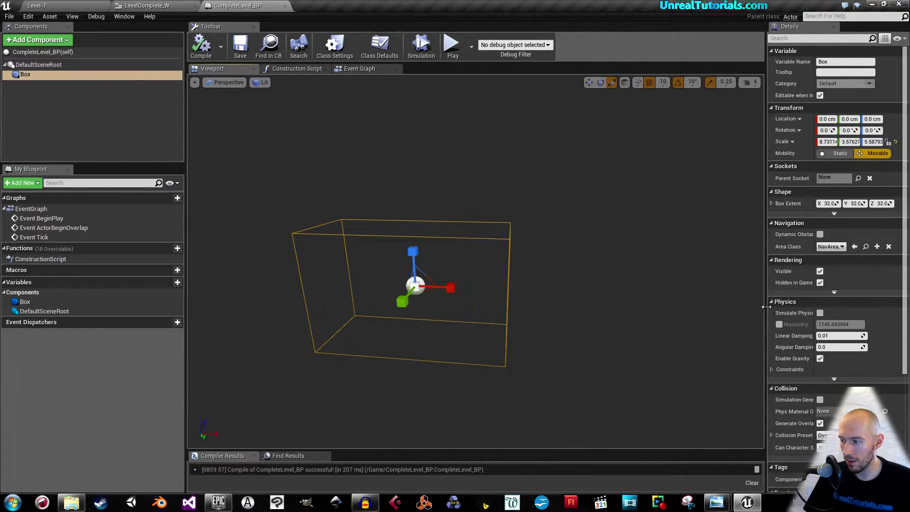
Step: Add an OnComponentBeginOverlap (Box) event to the CompleteLevel_BP event graph
click(359, 68)
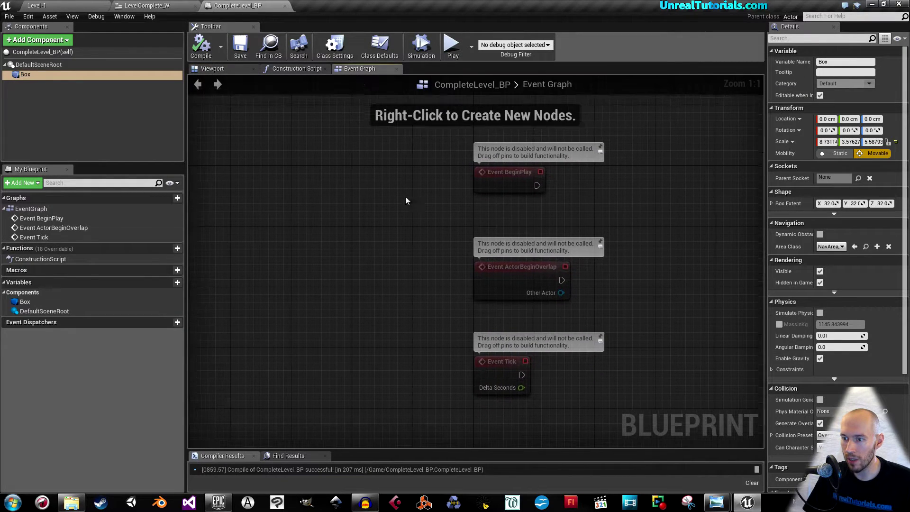
right_drag(424, 241, 356, 220)
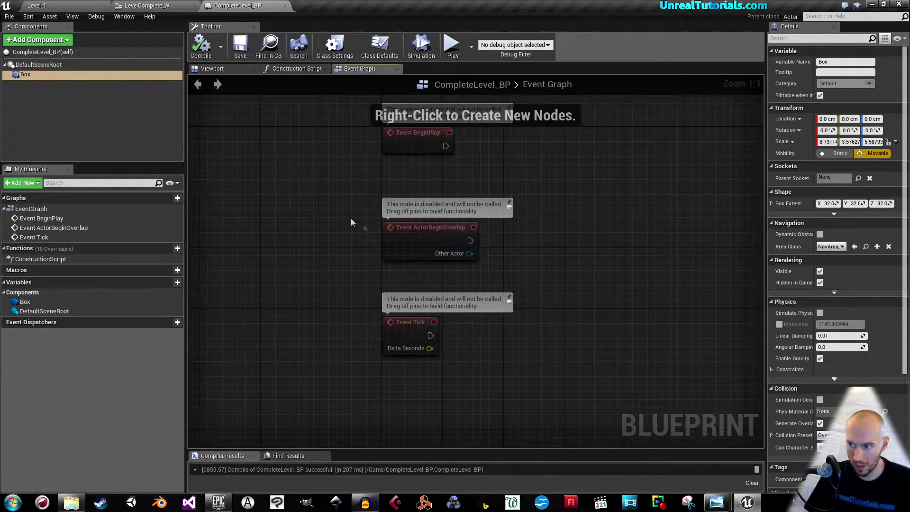
click(452, 243)
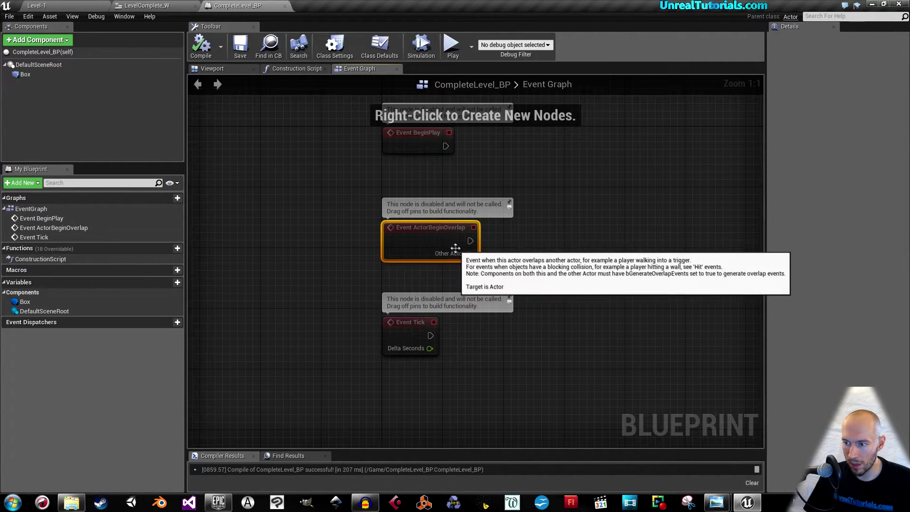
click(26, 302)
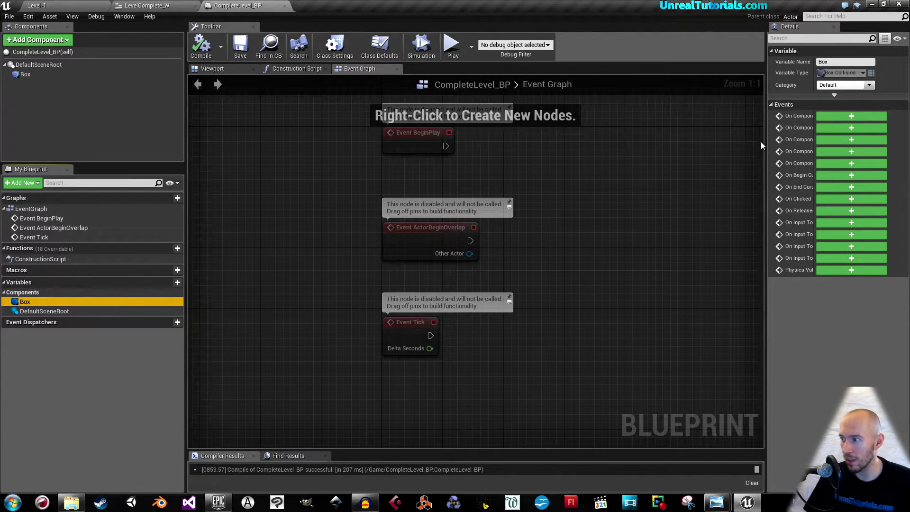
drag(765, 140, 664, 145)
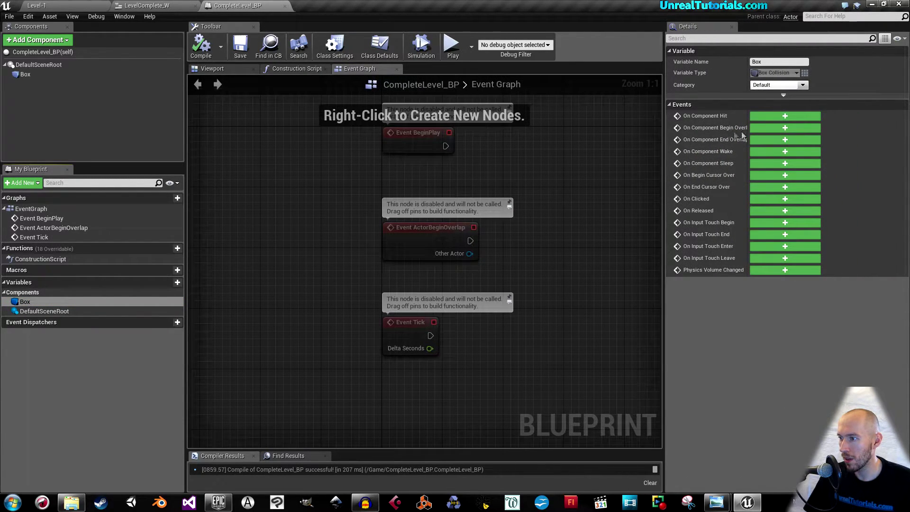
click(773, 129)
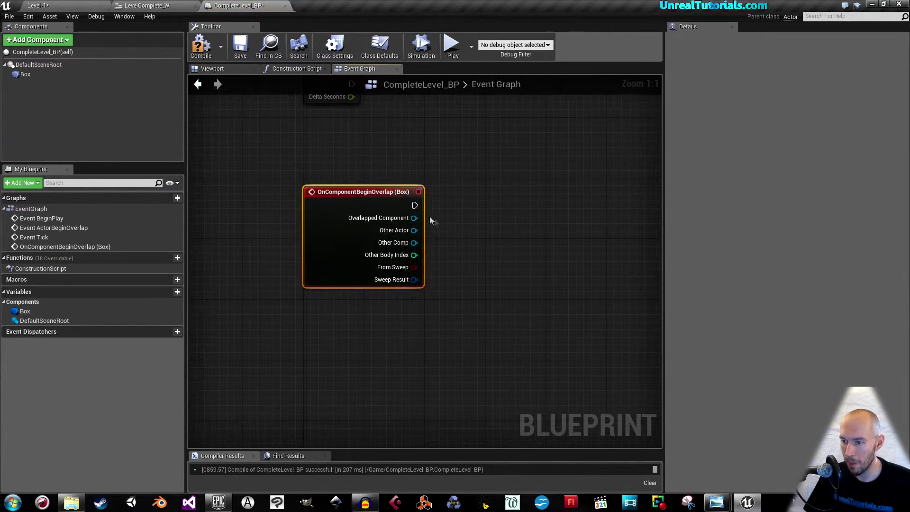
Step: Wire a Create Widget node with class LevelComplete_W from the overlap event
drag(415, 205, 467, 198)
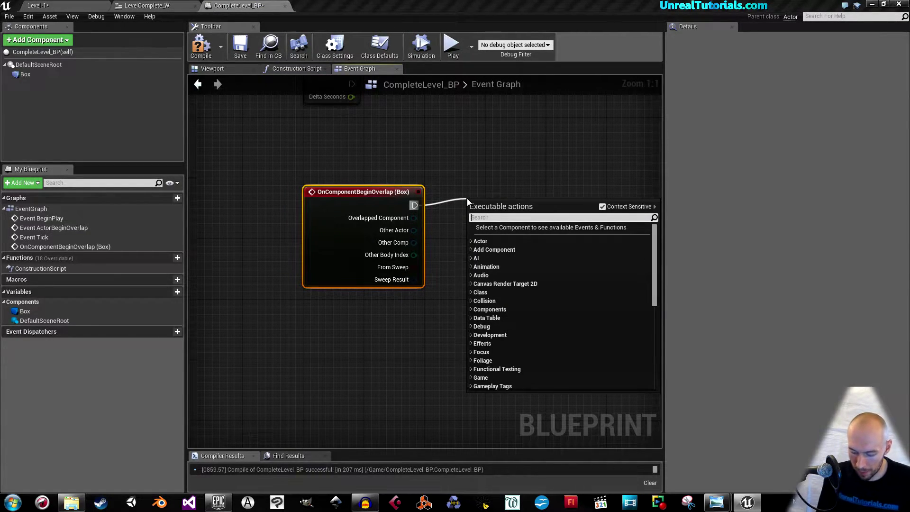
text(create wi)
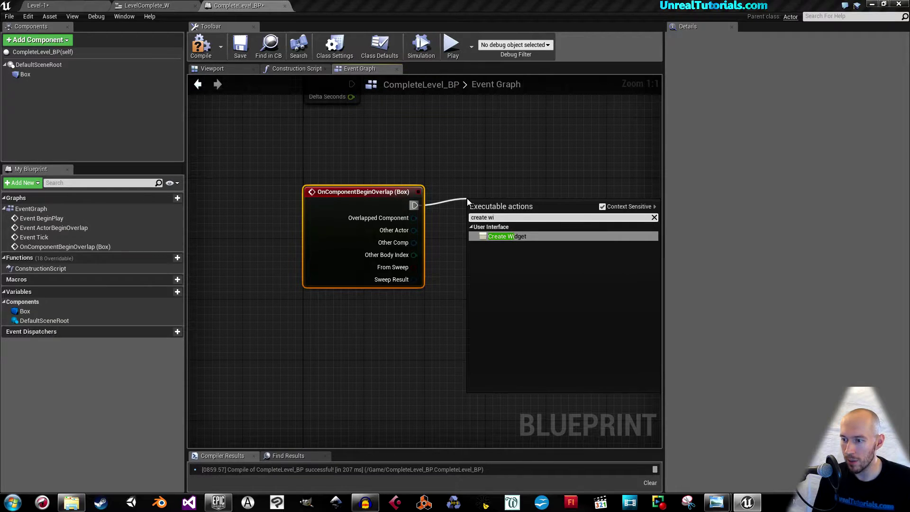
key(Return)
right_drag(538, 228, 453, 225)
drag(663, 219, 737, 221)
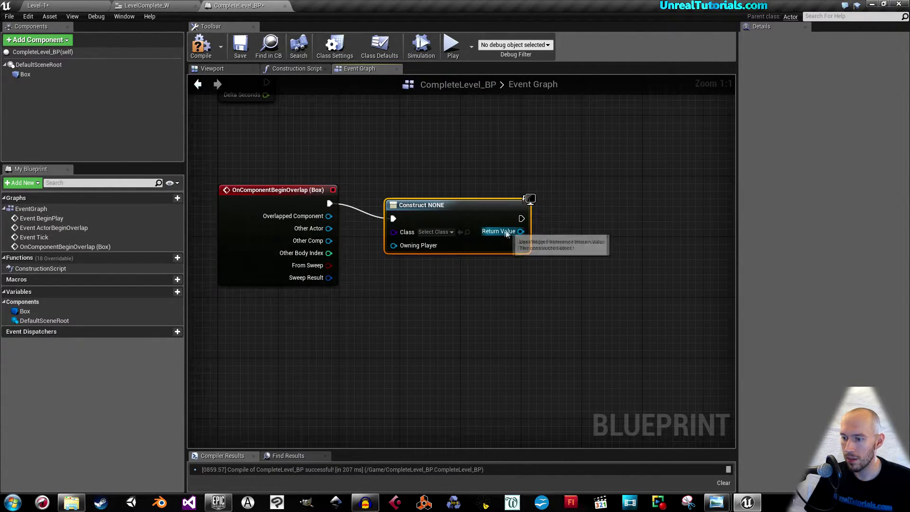
click(450, 232)
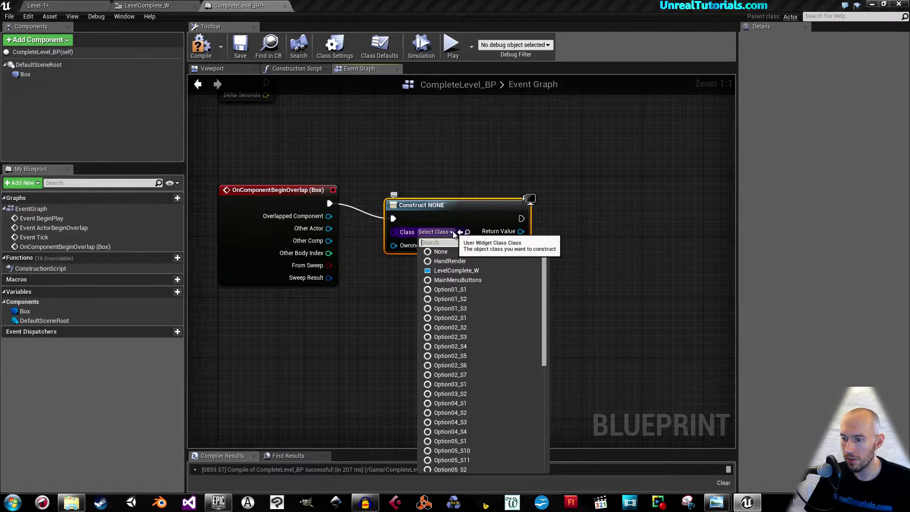
click(447, 270)
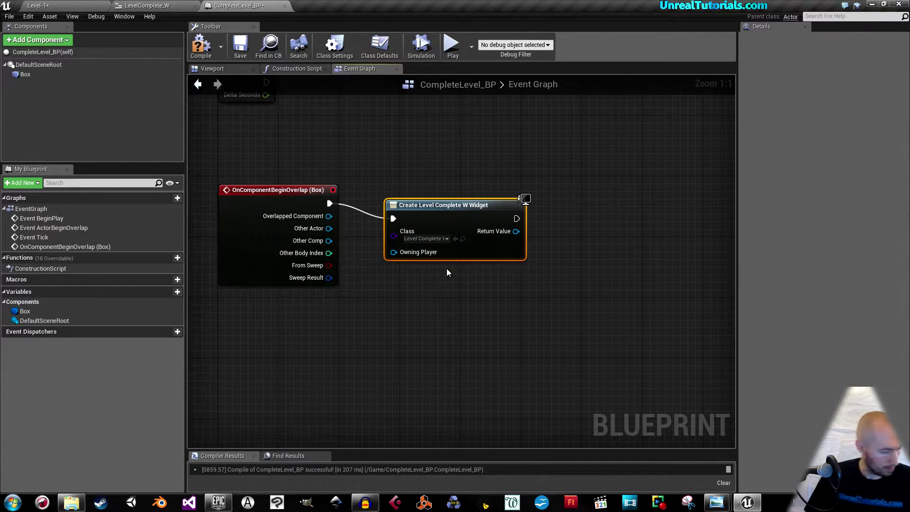
drag(459, 205, 445, 197)
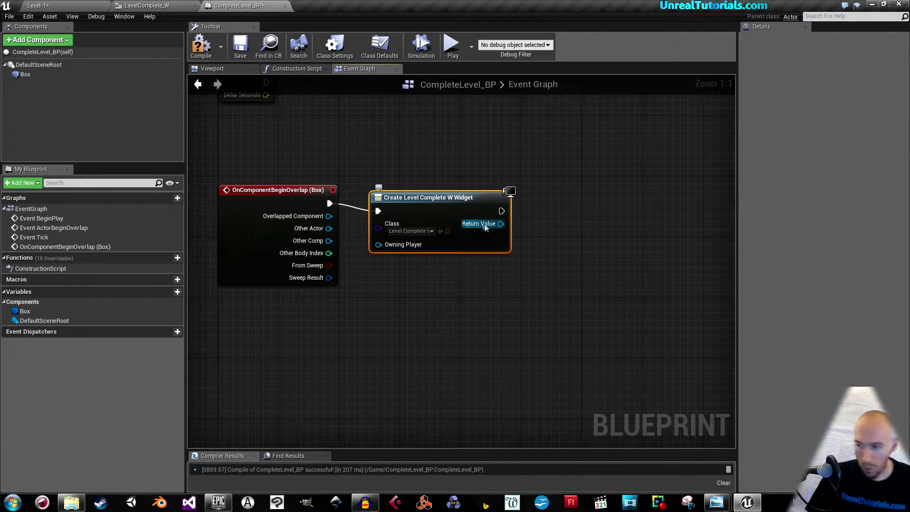
Step: Add an Add to Viewport node fed by the widget's Return Value, then compile
drag(501, 211, 539, 207)
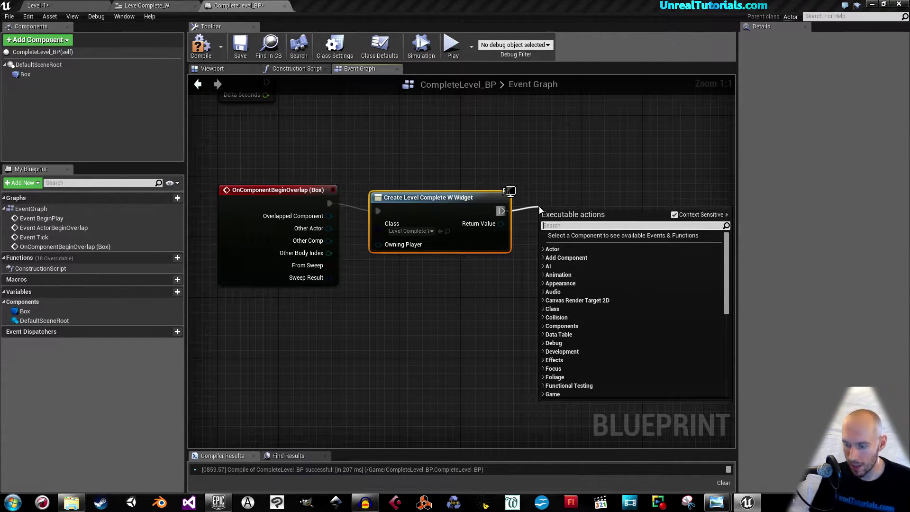
text(add tovi)
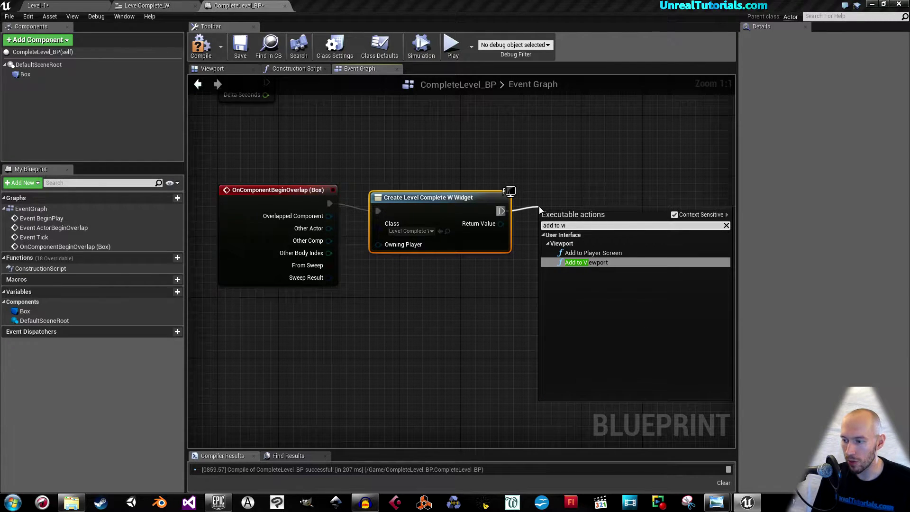
key(Return)
drag(557, 216, 558, 201)
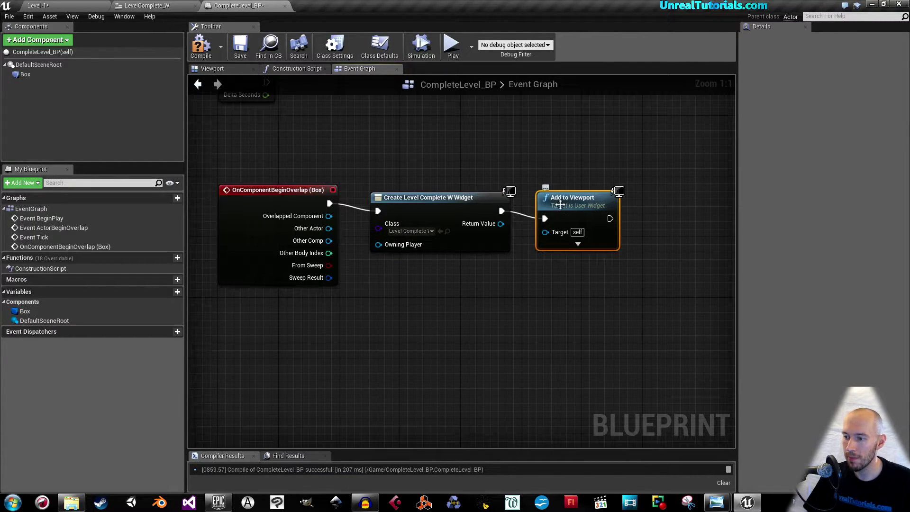
drag(545, 232, 503, 227)
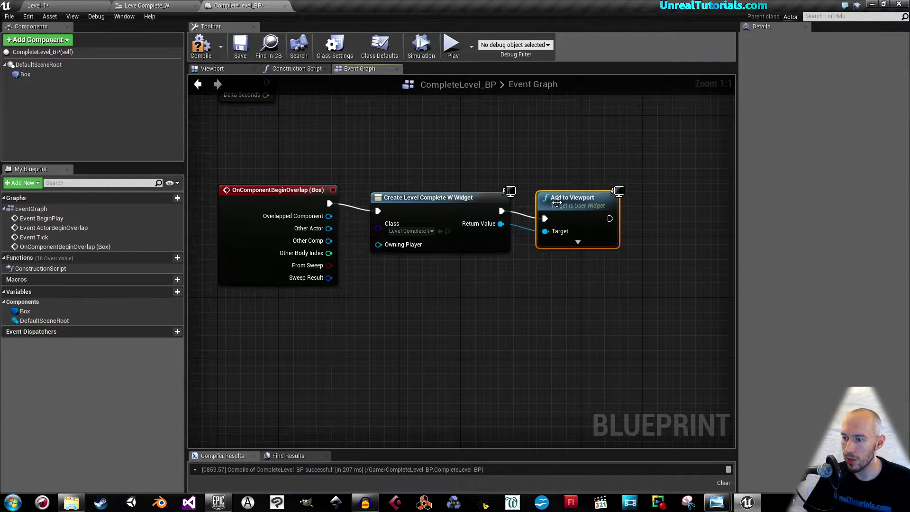
right_drag(541, 174, 456, 179)
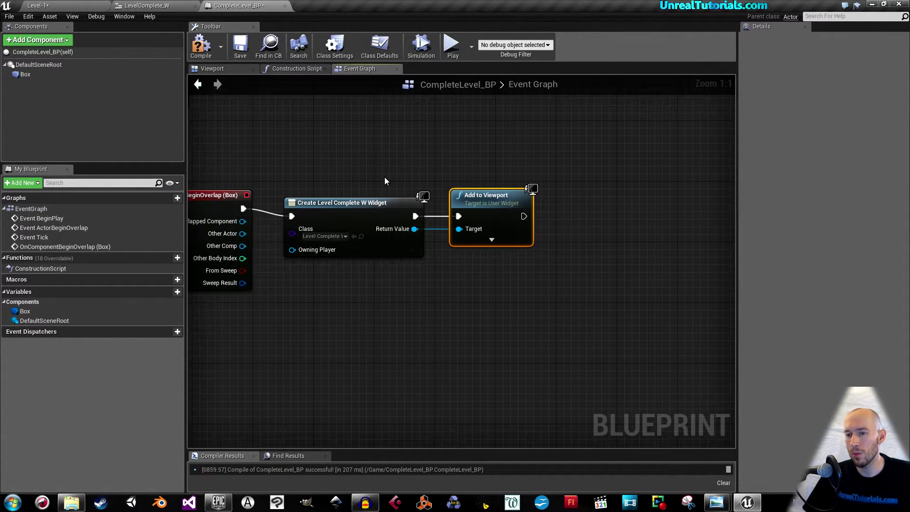
click(201, 45)
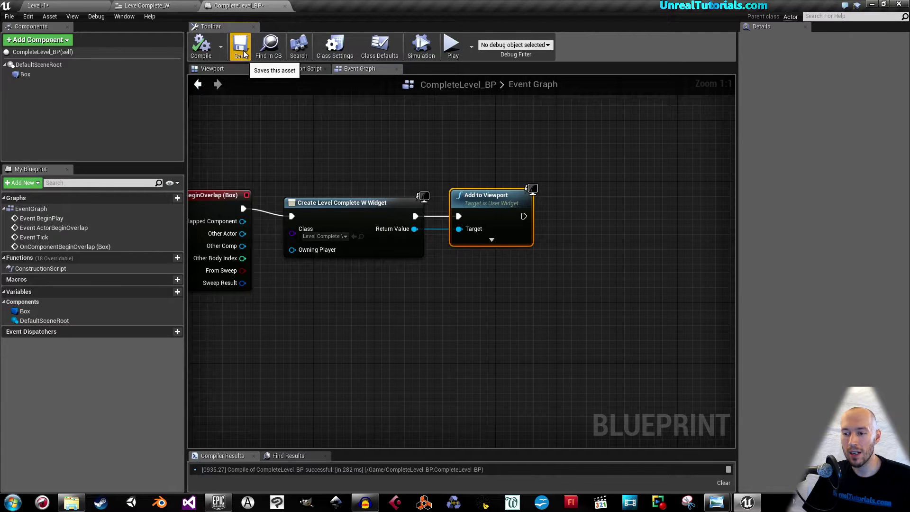
Step: Bring the begin-overlap node into view and show the Box component's event settings
click(36, 6)
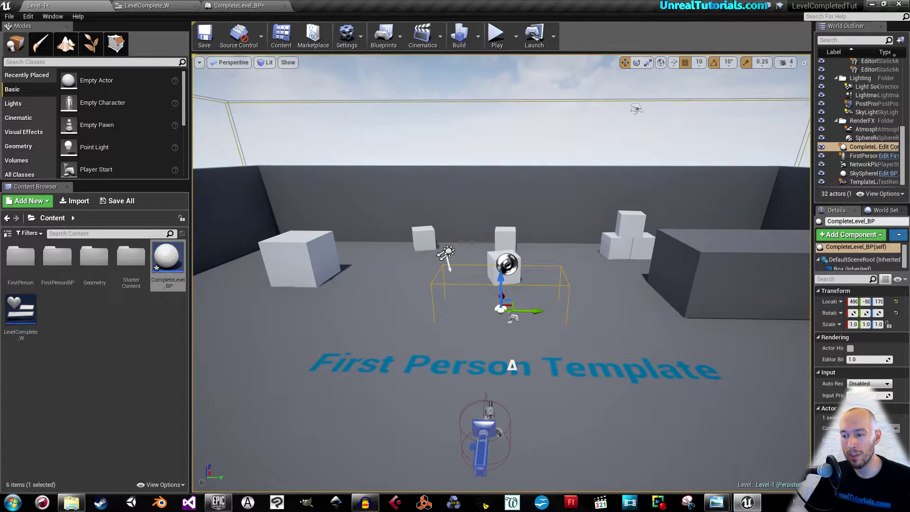
click(237, 5)
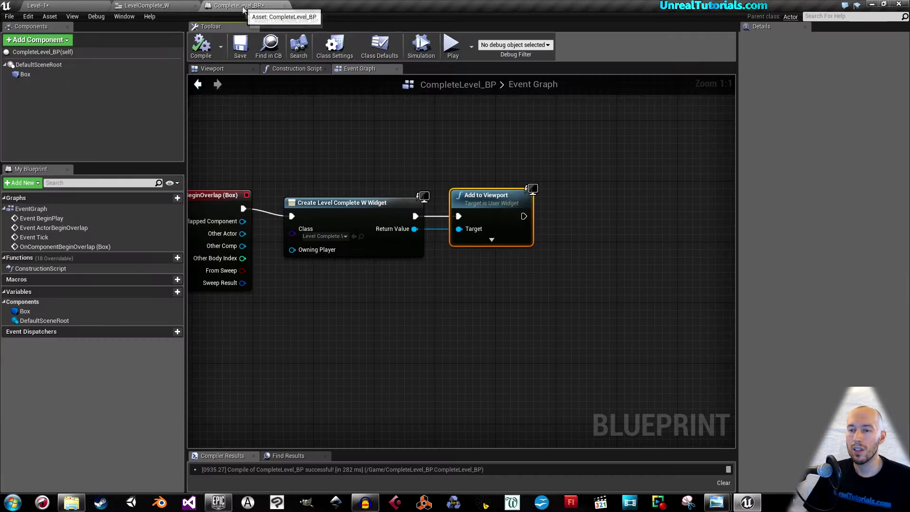
right_drag(356, 308, 384, 275)
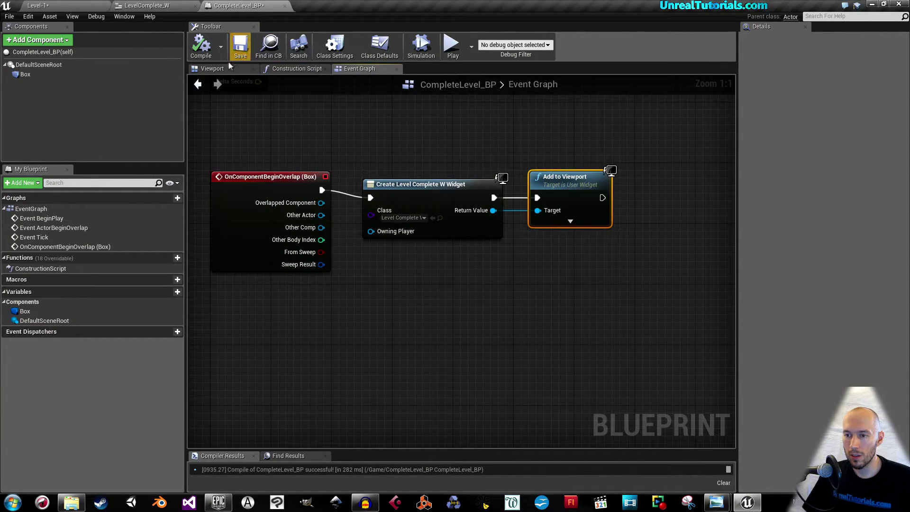
click(24, 311)
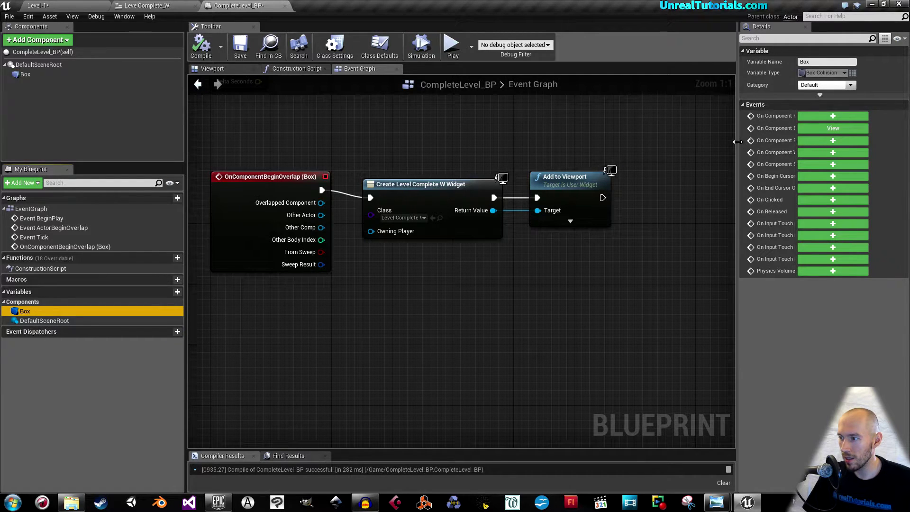
Step: Add an On Component End Overlap event for the Box below the begin-overlap chain
drag(738, 142, 635, 147)
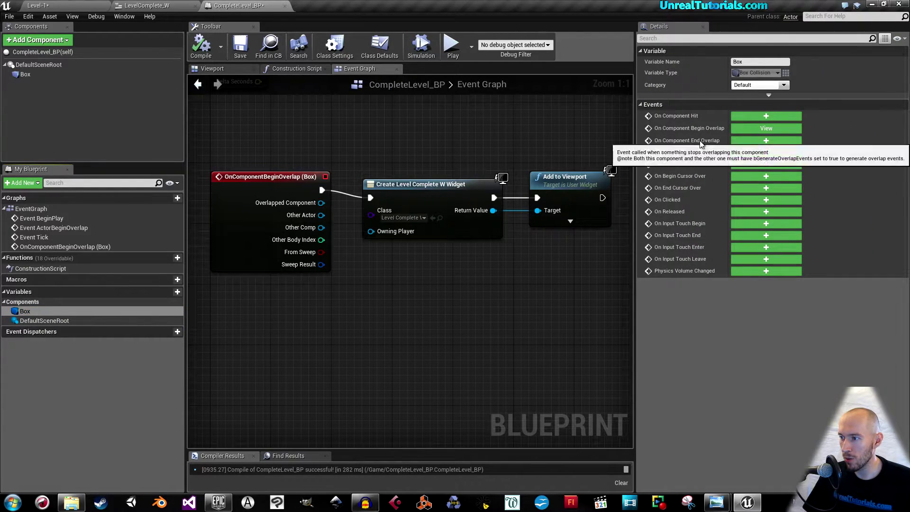
click(752, 141)
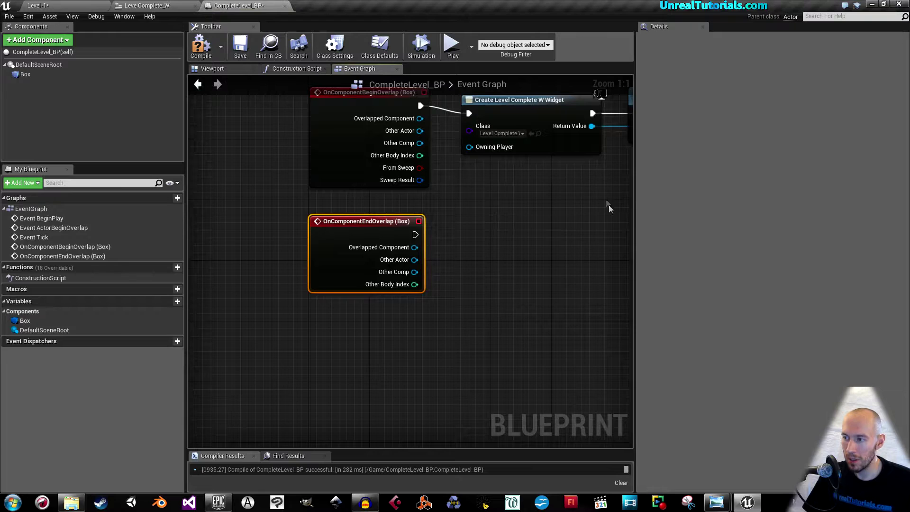
drag(637, 227, 805, 233)
right_drag(585, 227, 512, 264)
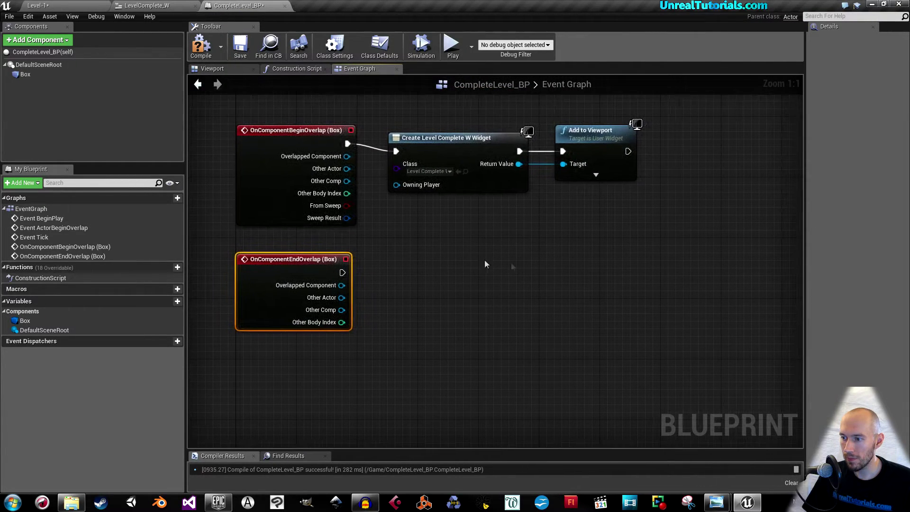
Step: Connect a Disable Input node to the end-overlap event's execution output
drag(312, 273, 383, 316)
text(disable input)
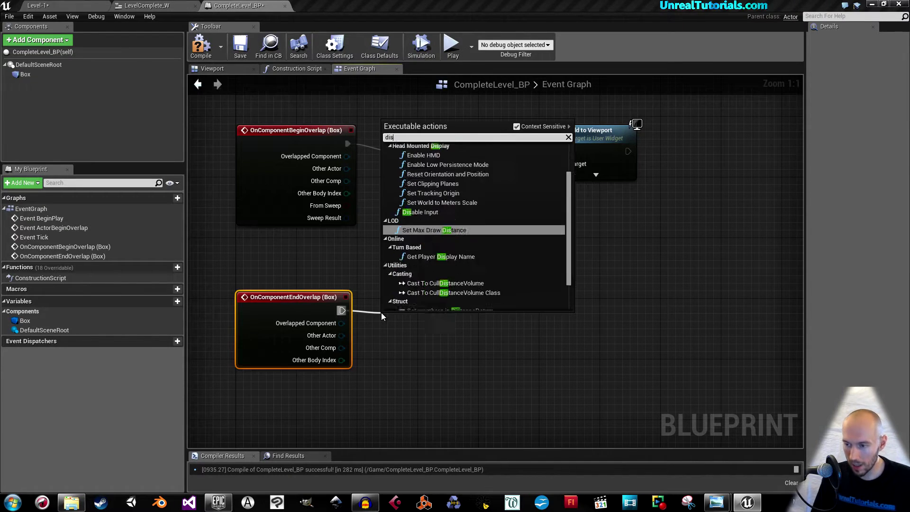
key(Return)
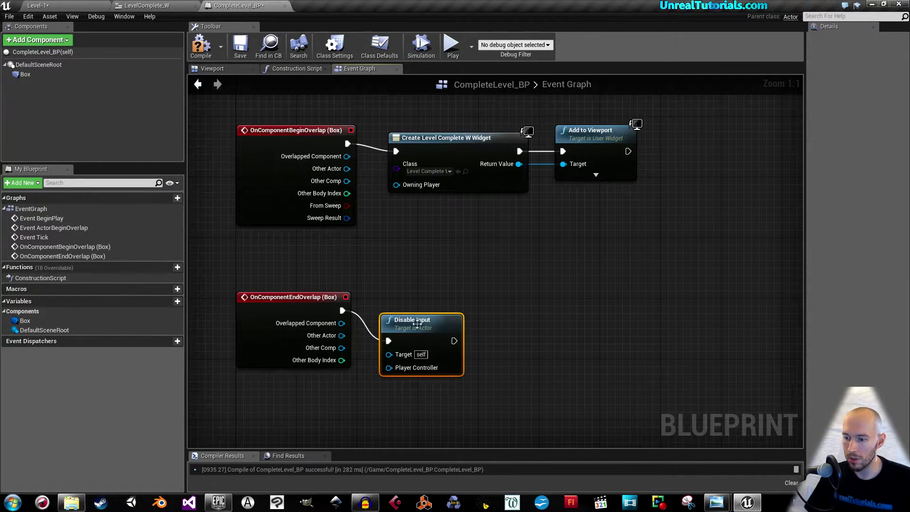
drag(430, 332, 769, 291)
right_drag(715, 231, 618, 239)
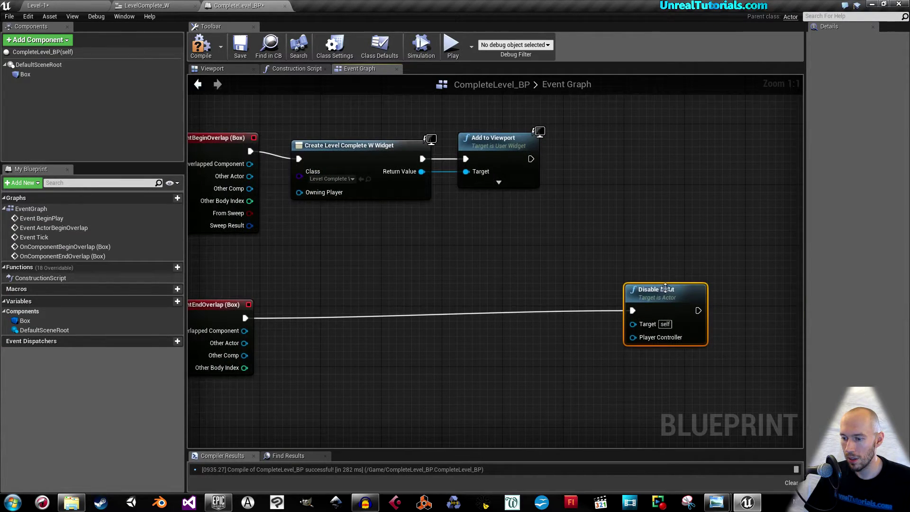
drag(663, 290, 671, 297)
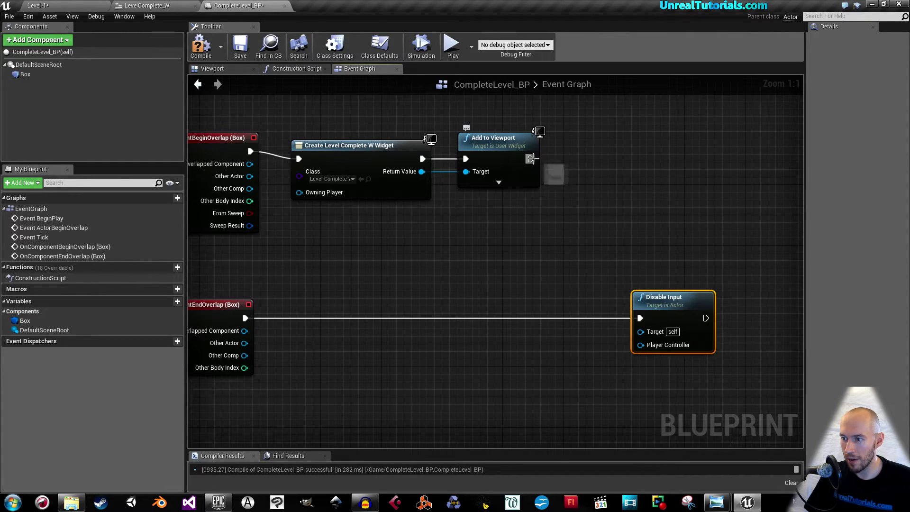
drag(531, 158, 598, 158)
Step: Place an Enable Input node after Add to Viewport, lined up with it
text(enable)
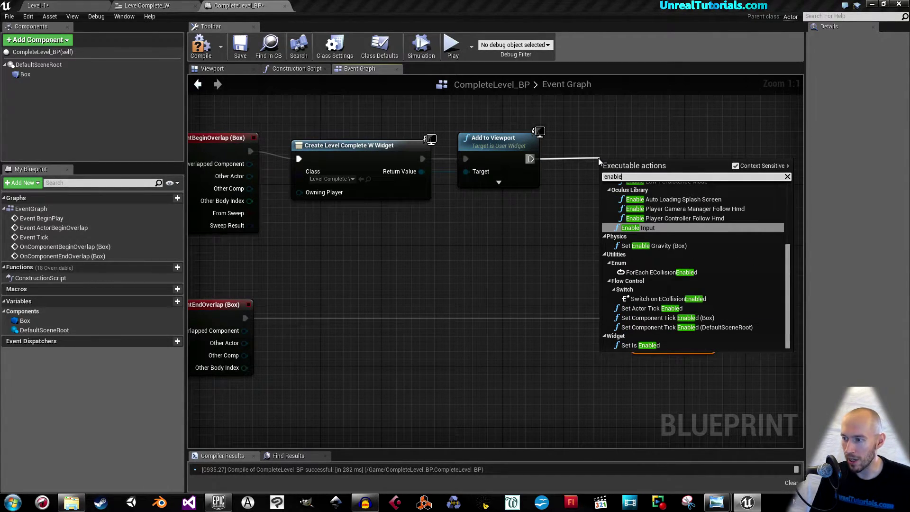
key(Return)
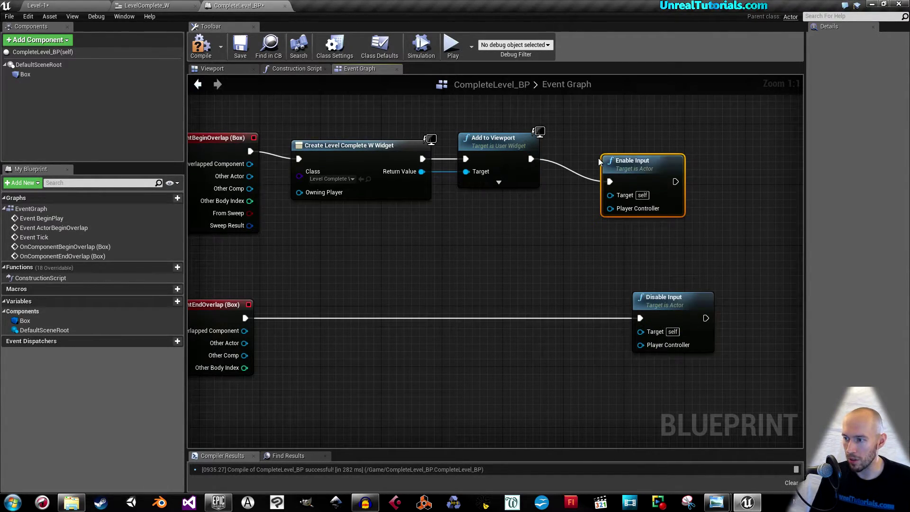
drag(617, 161, 655, 139)
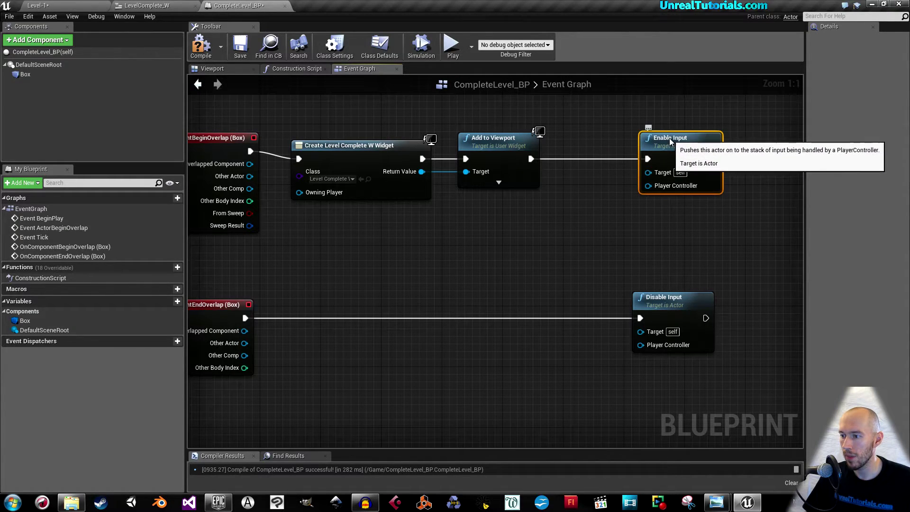
Step: Feed one Get Player Controller node into both Enable Input and Disable Input
drag(649, 185, 584, 232)
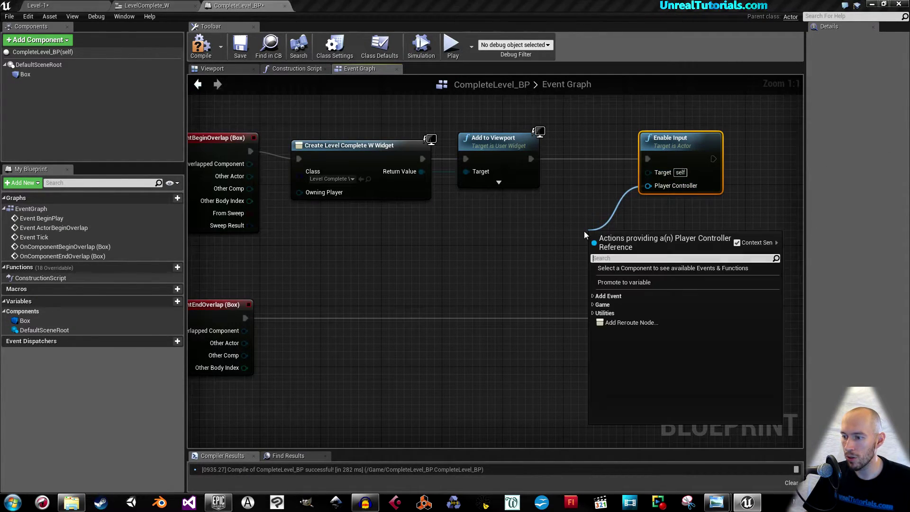
text(get player con)
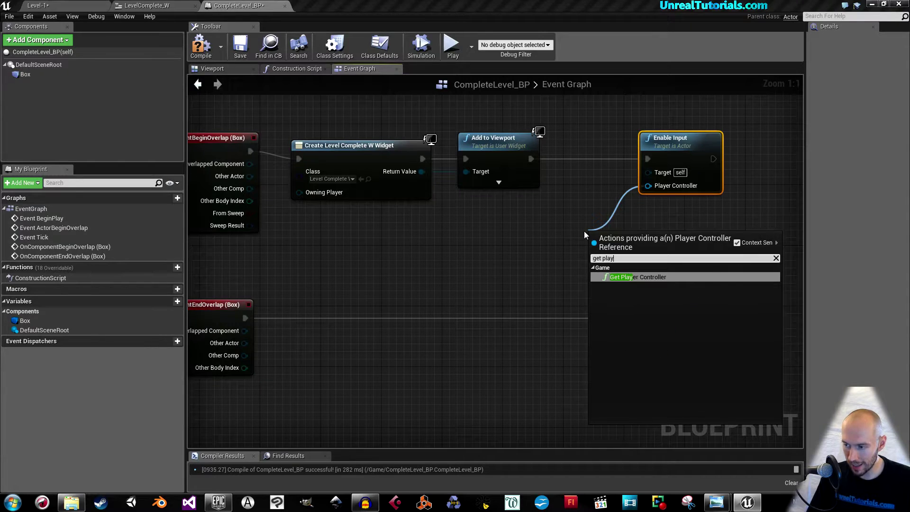
key(Return)
drag(612, 234, 499, 233)
drag(640, 344, 546, 246)
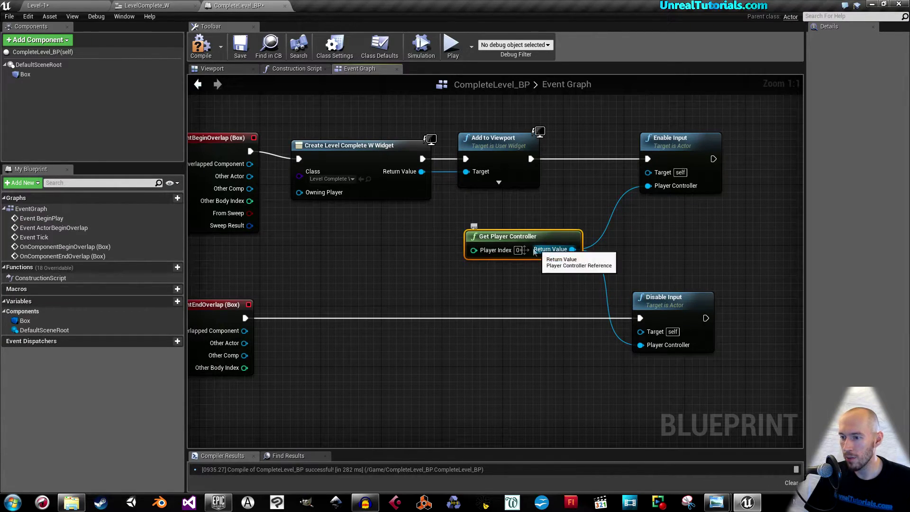
right_drag(421, 255, 560, 247)
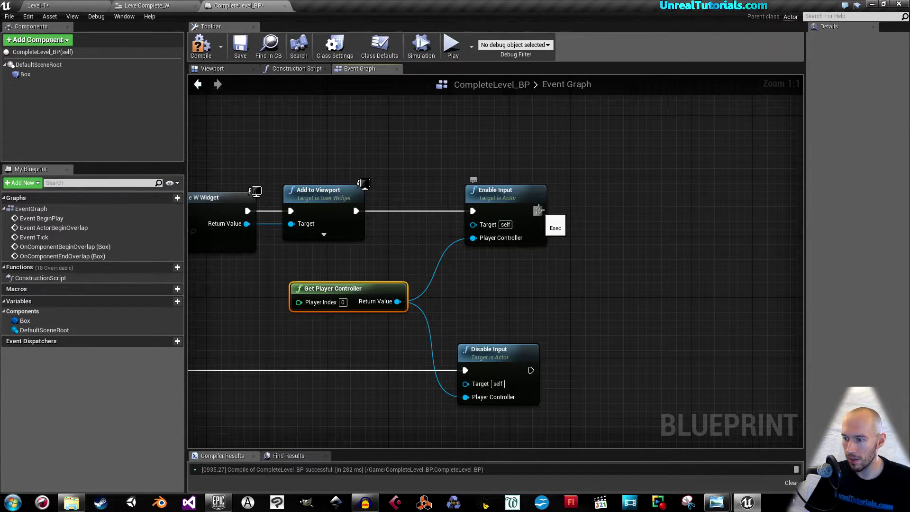
drag(540, 211, 604, 214)
Step: Add a Delay node after Enable Input with a 5-second duration
text(delay)
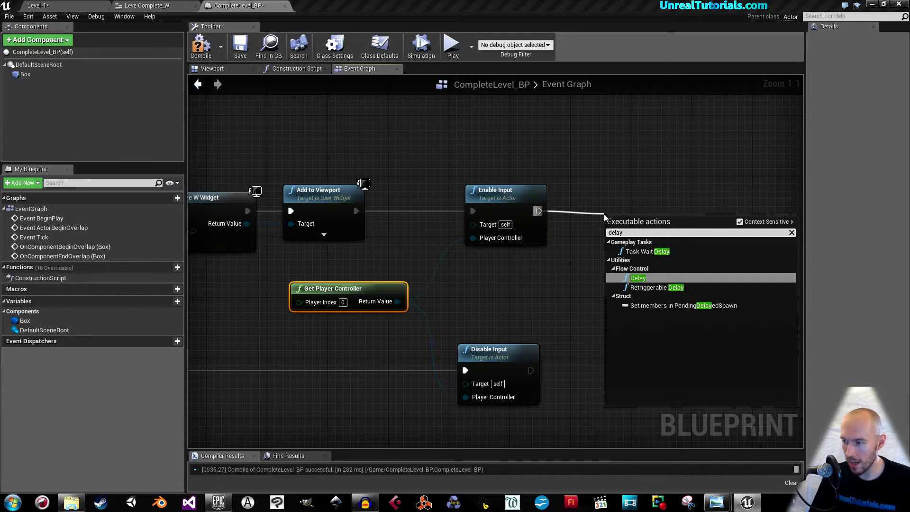
key(Return)
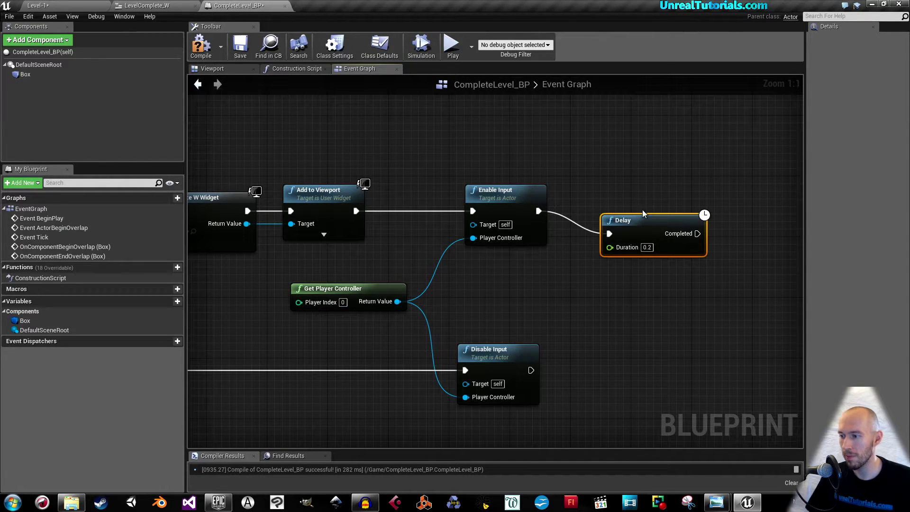
drag(643, 222, 638, 204)
right_drag(631, 177, 536, 189)
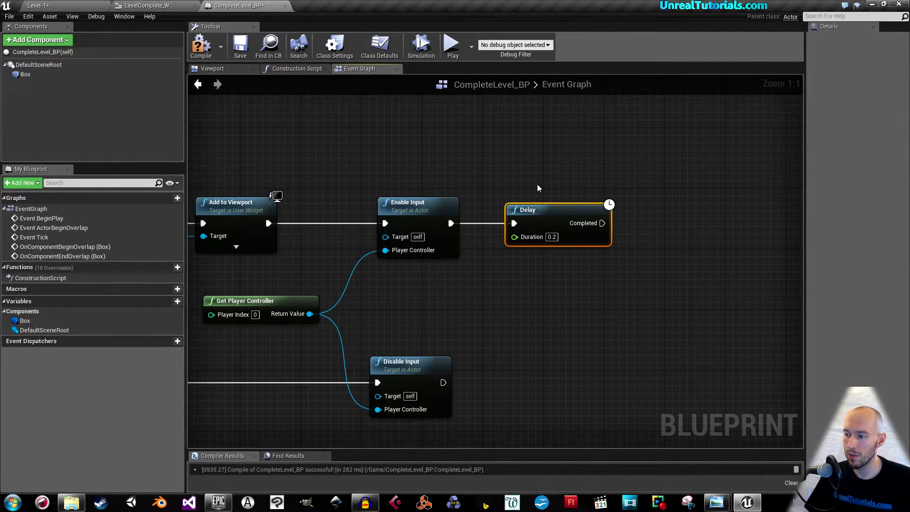
click(552, 236)
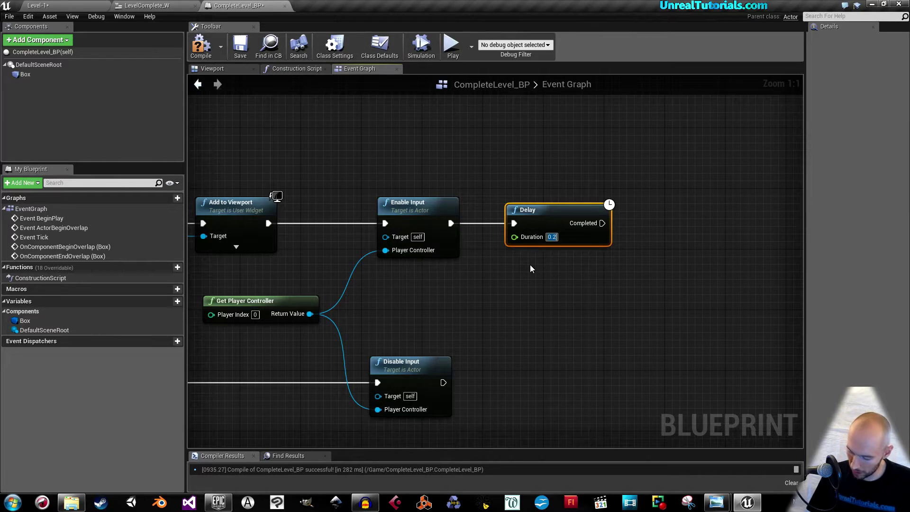
text(10)
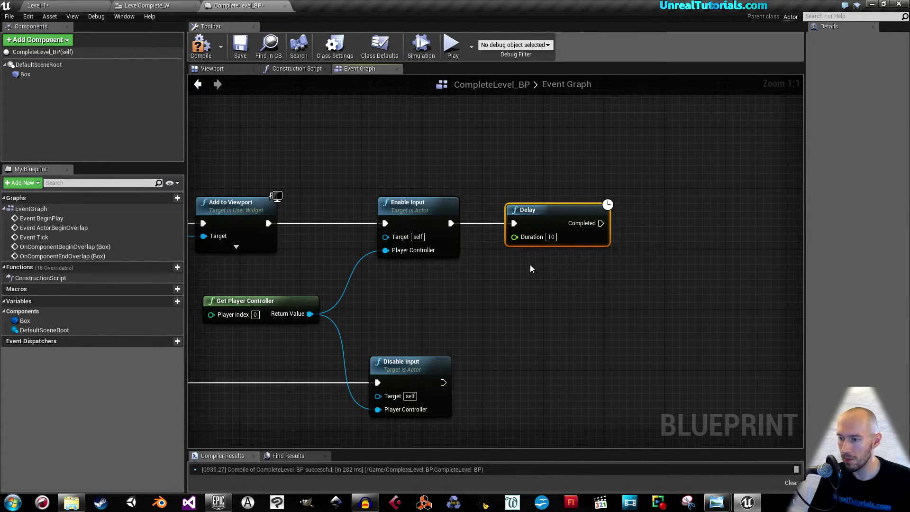
right_drag(540, 187, 504, 192)
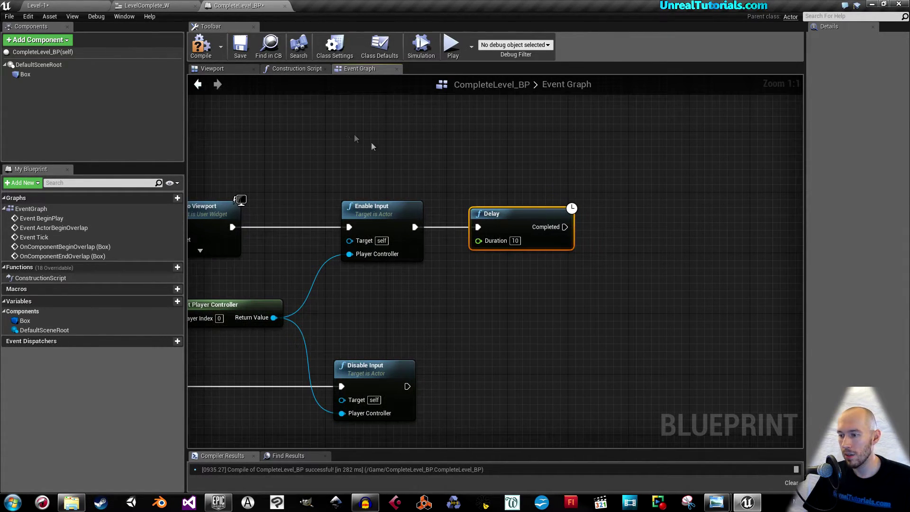
click(147, 5)
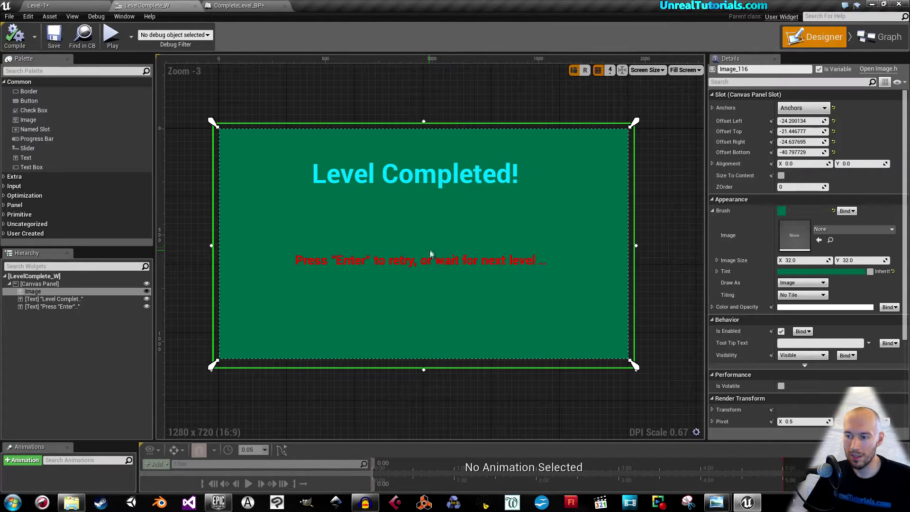
click(239, 6)
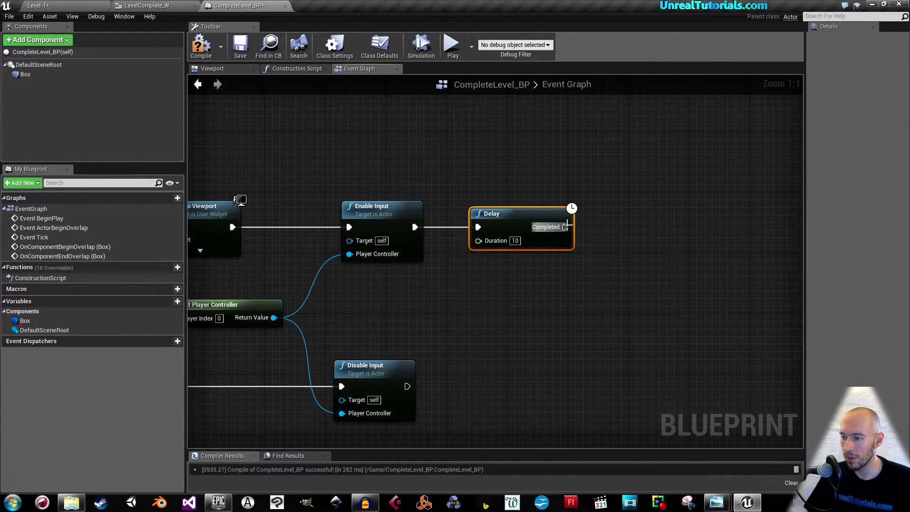
drag(566, 228, 614, 230)
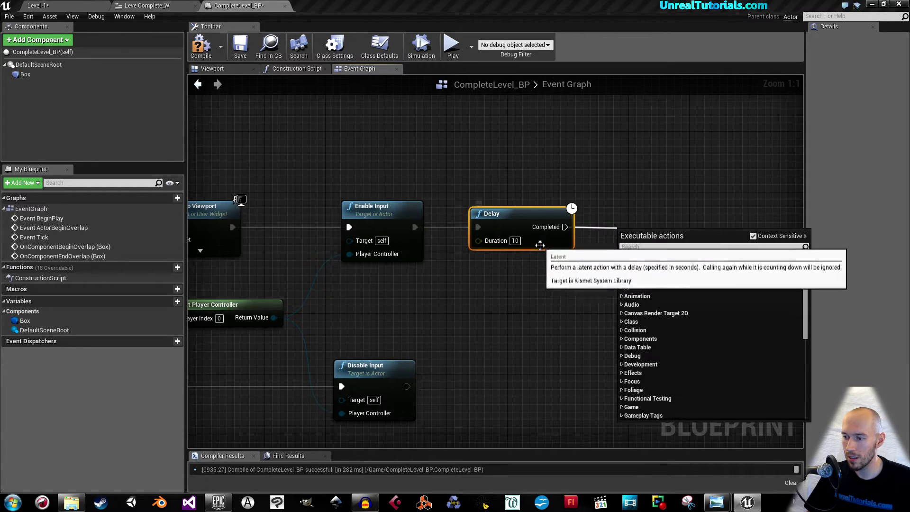
click(515, 241)
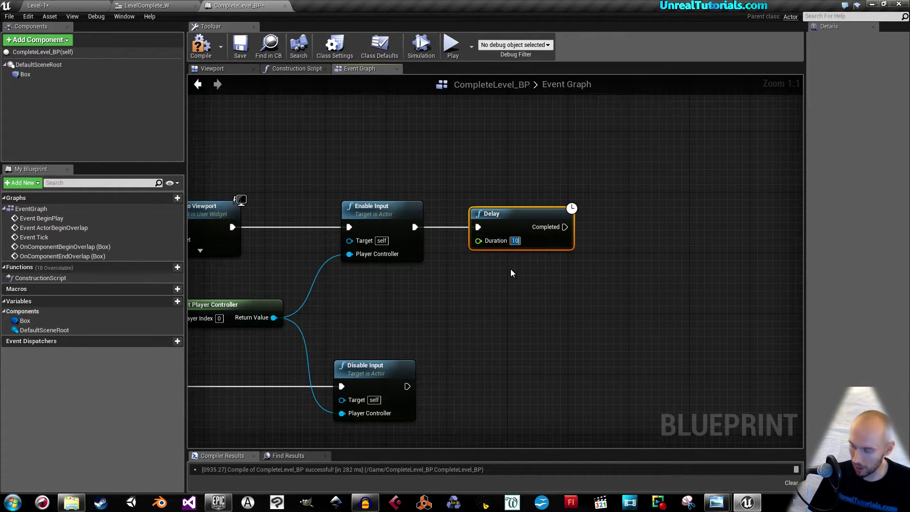
text(5)
key(Return)
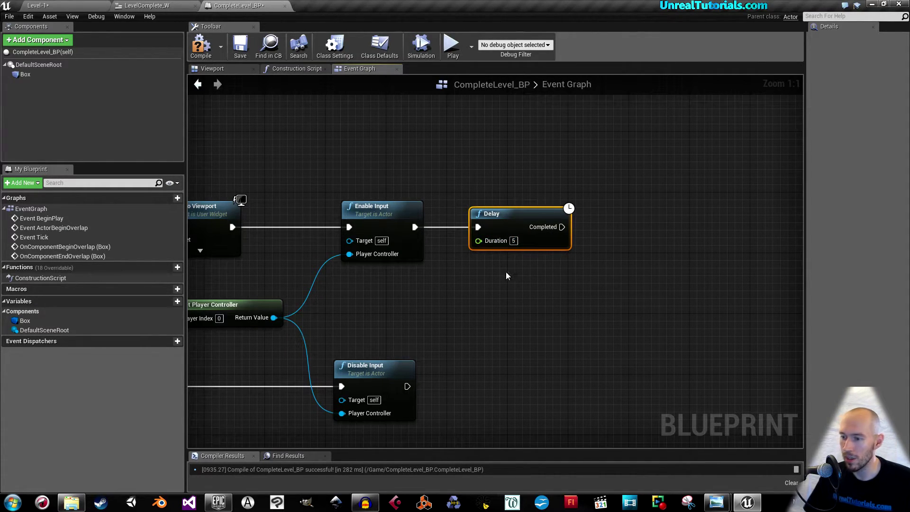
Step: Chain an Open Level node with Level Name Level-2 after the Delay, then compile
drag(563, 227, 607, 218)
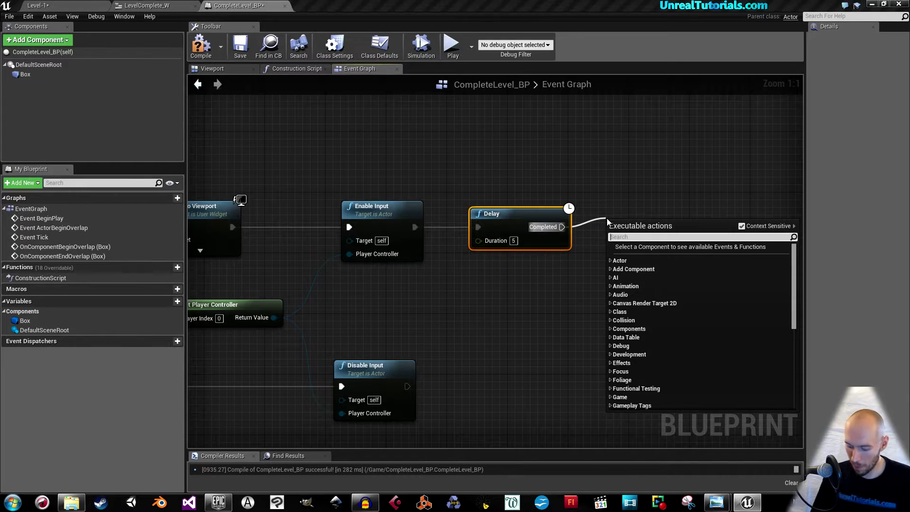
text(open)
key(Return)
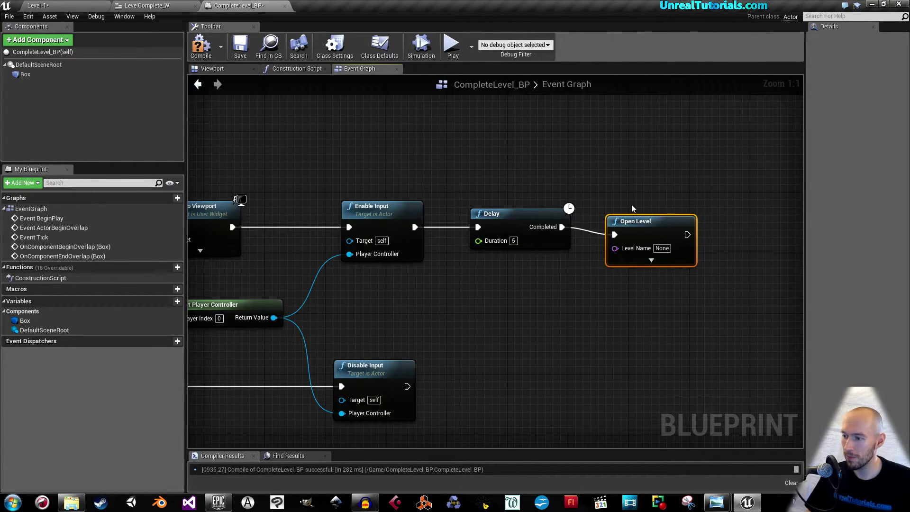
right_drag(638, 168, 571, 169)
click(601, 248)
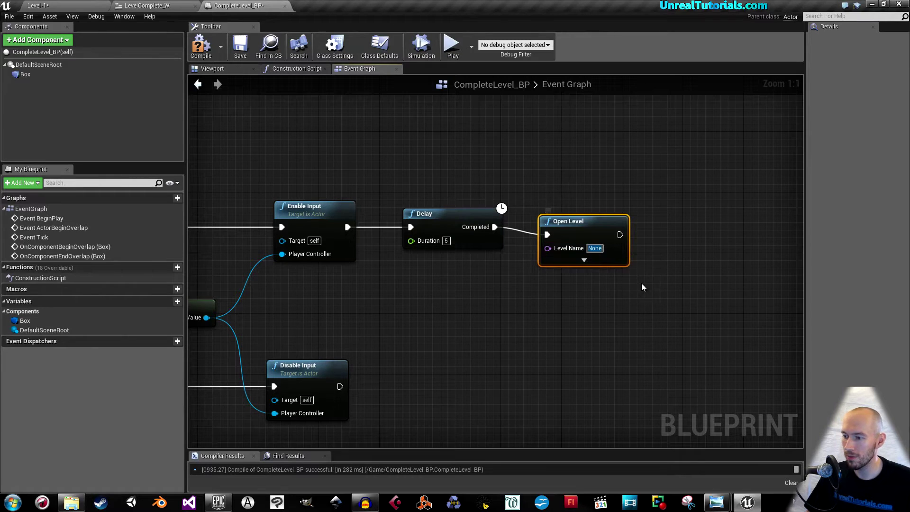
text(Level-2)
key(Return)
drag(593, 220, 594, 212)
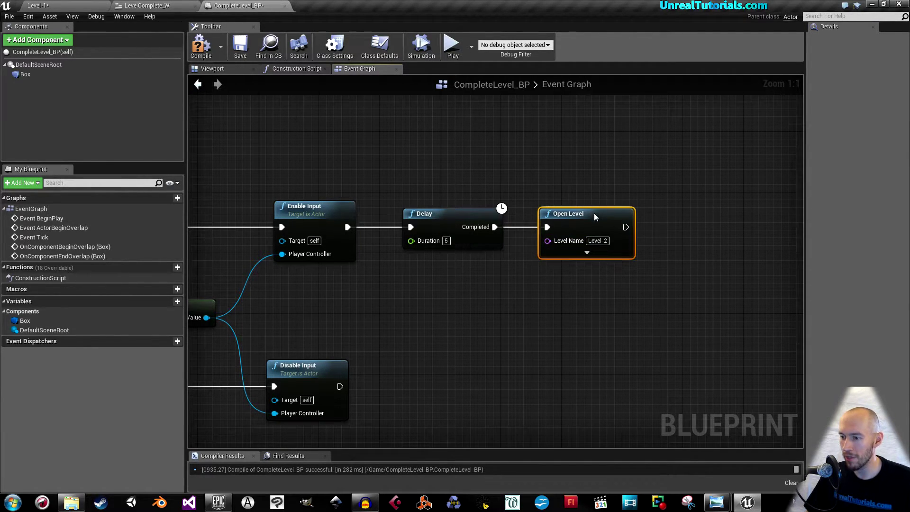
click(201, 46)
Step: Save CompleteLevel_BP and clear empty graph space above the node chain
click(241, 45)
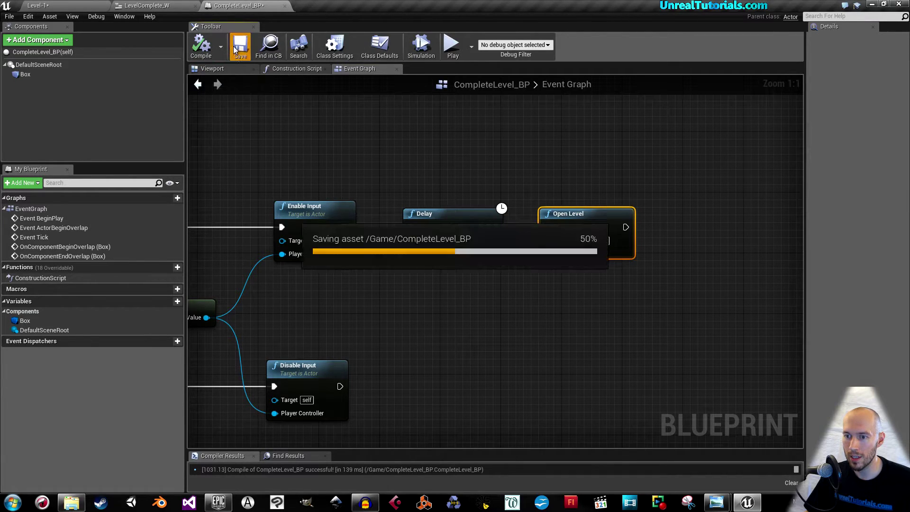
right_drag(267, 300, 497, 302)
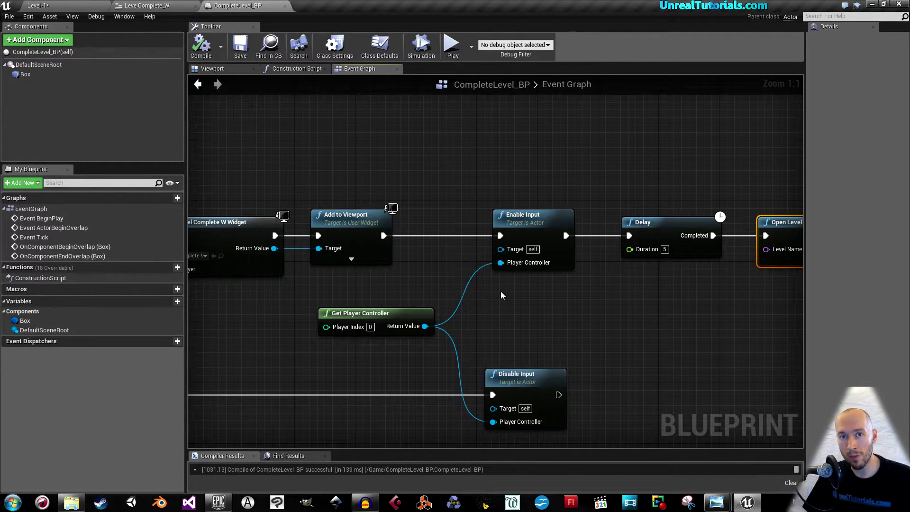
right_drag(502, 295, 472, 384)
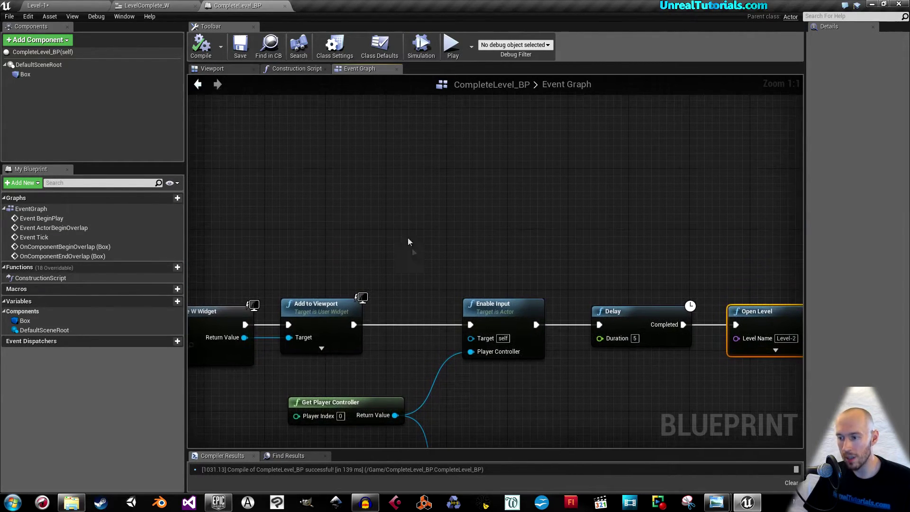
Step: Search all blueprint actions for 'keyboard' and scroll the key list toward Enter
right_click(357, 184)
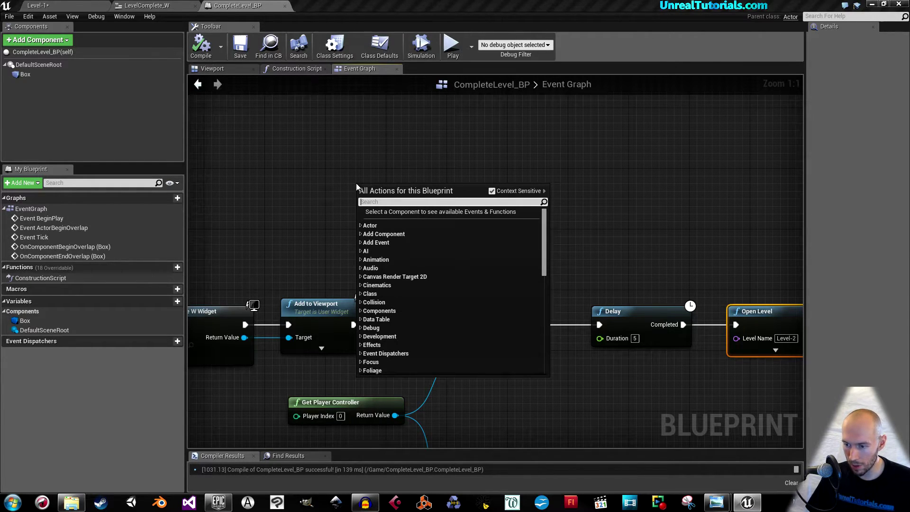
text(keybor)
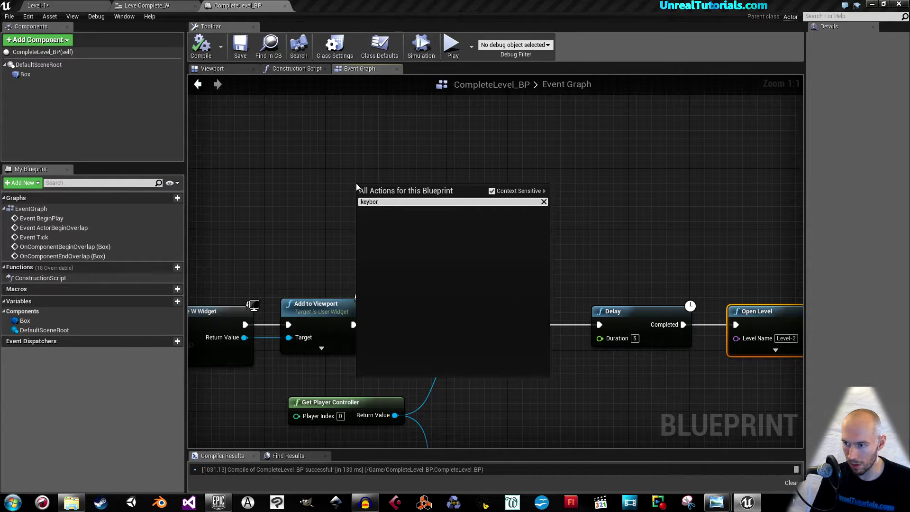
key(BackSpace)
text(a)
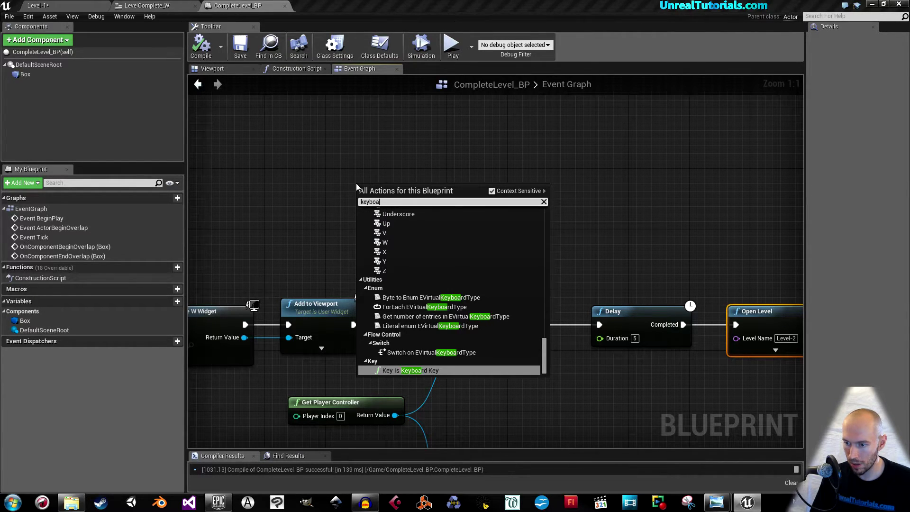
scroll(403, 238, up, 4)
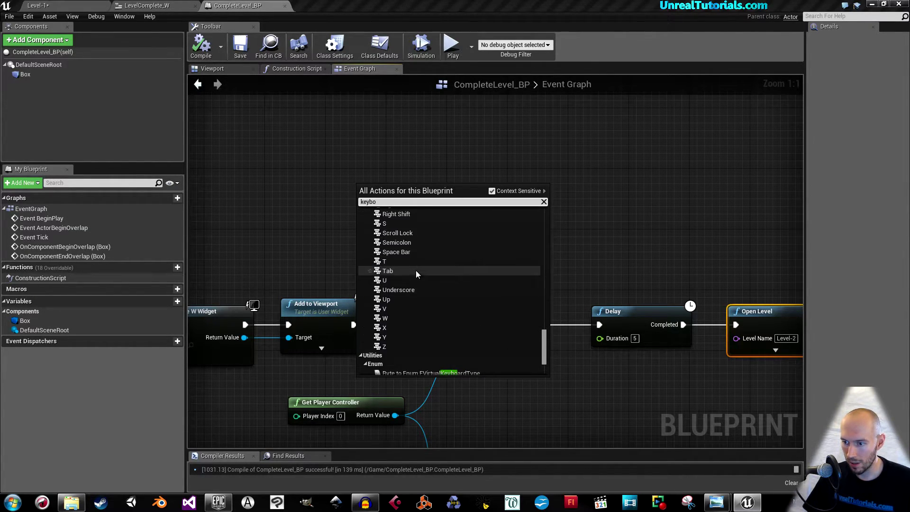
scroll(424, 254, up, 6)
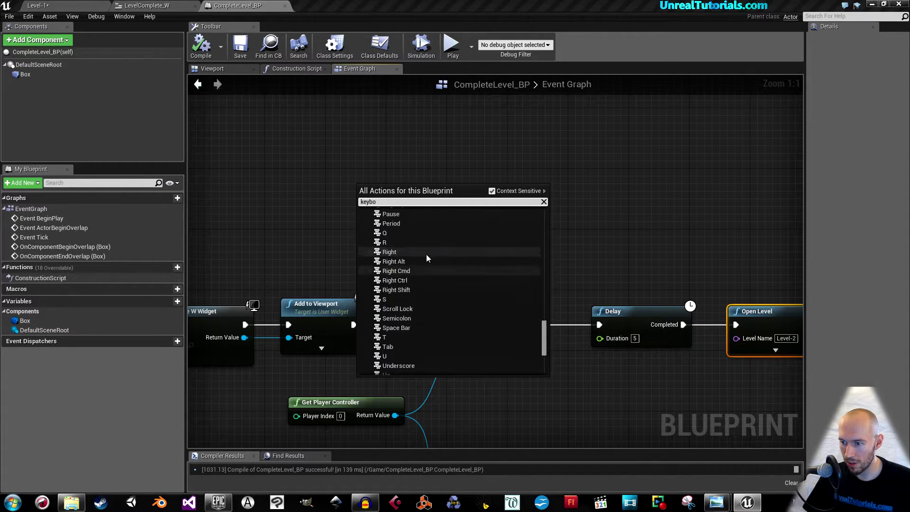
scroll(426, 254, up, 10)
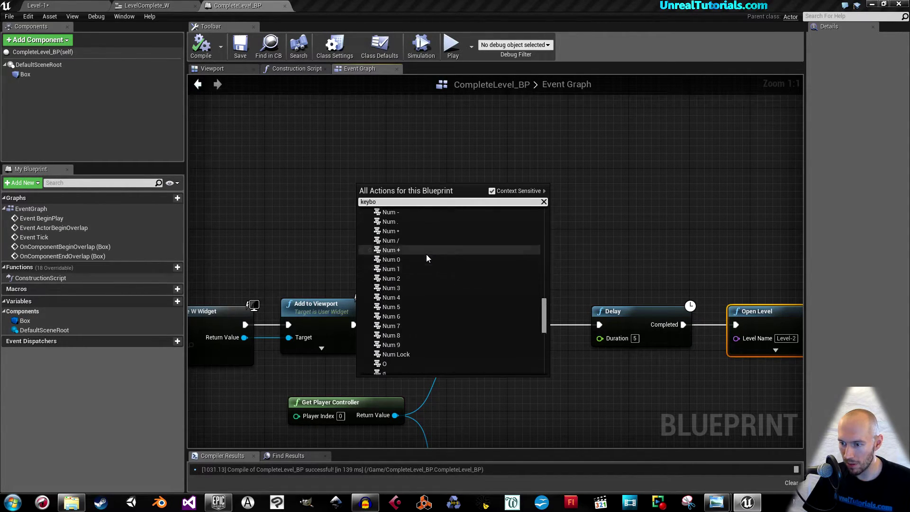
scroll(427, 256, up, 12)
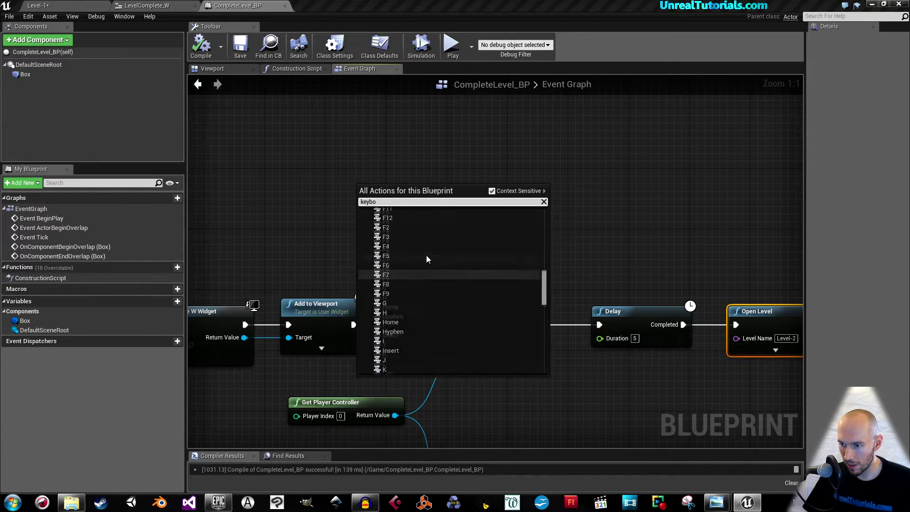
scroll(426, 255, up, 2)
Step: Add the Enter key event and make it fire an Open Level node for Level-1
click(406, 266)
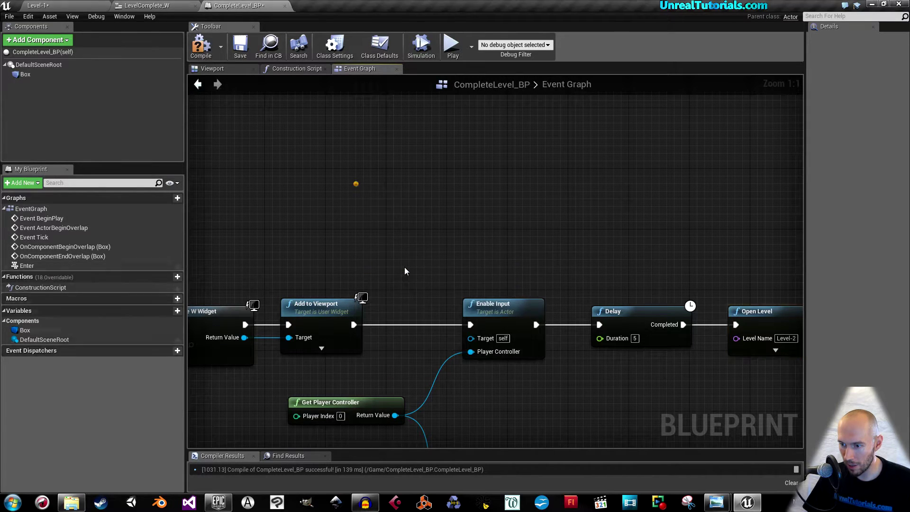
drag(391, 190, 467, 159)
right_drag(496, 171, 434, 210)
drag(404, 211, 441, 206)
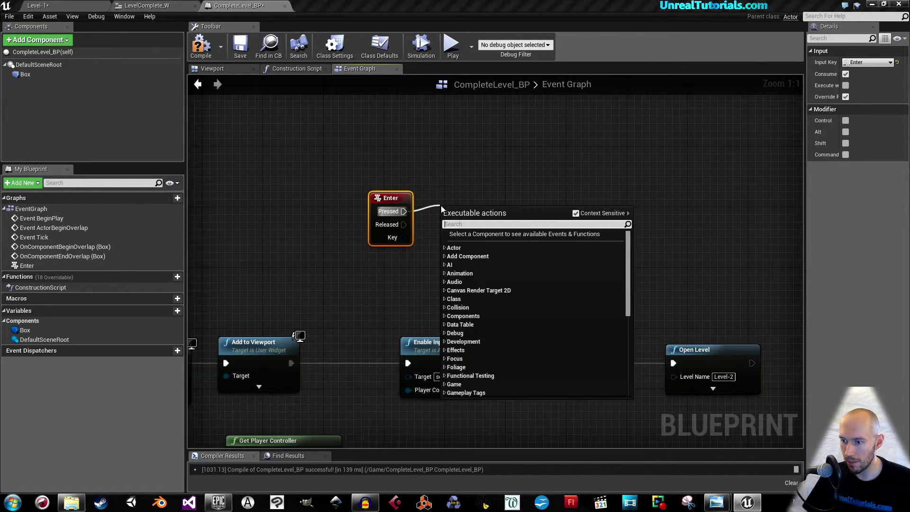
text(opel)
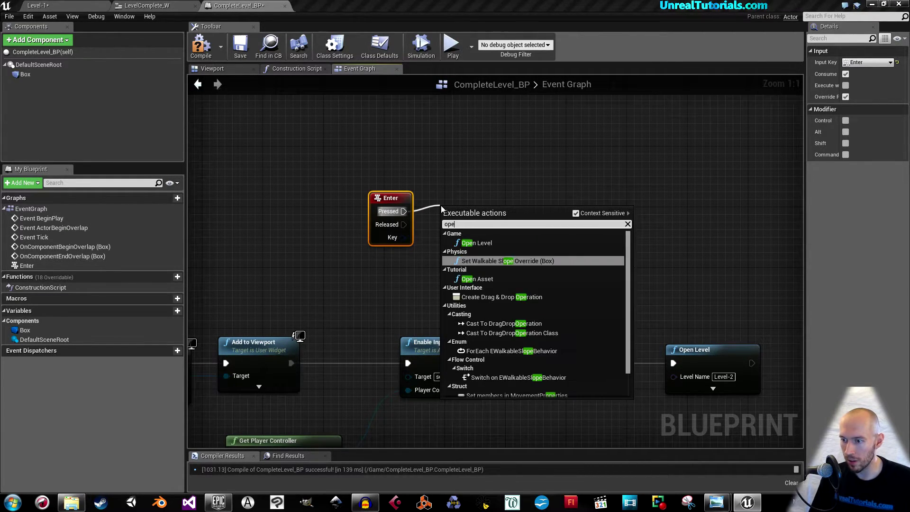
key(Return)
click(492, 240)
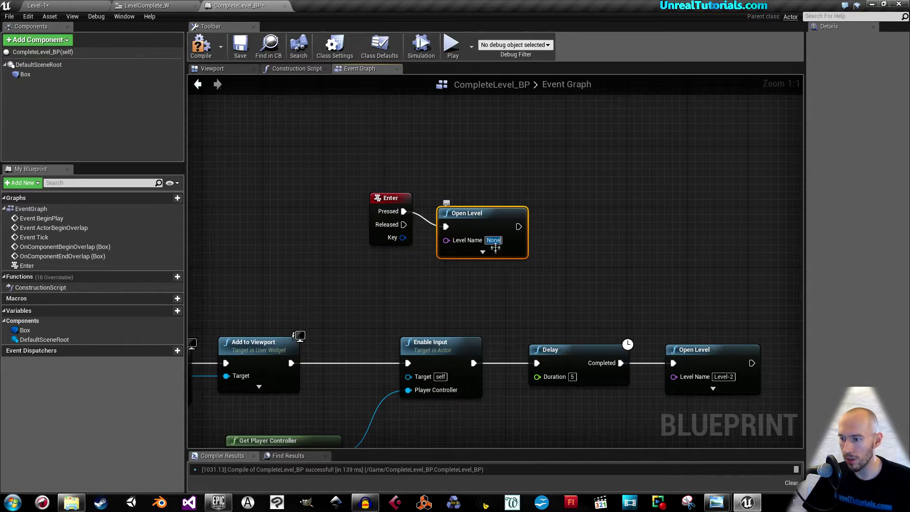
text(Level-1)
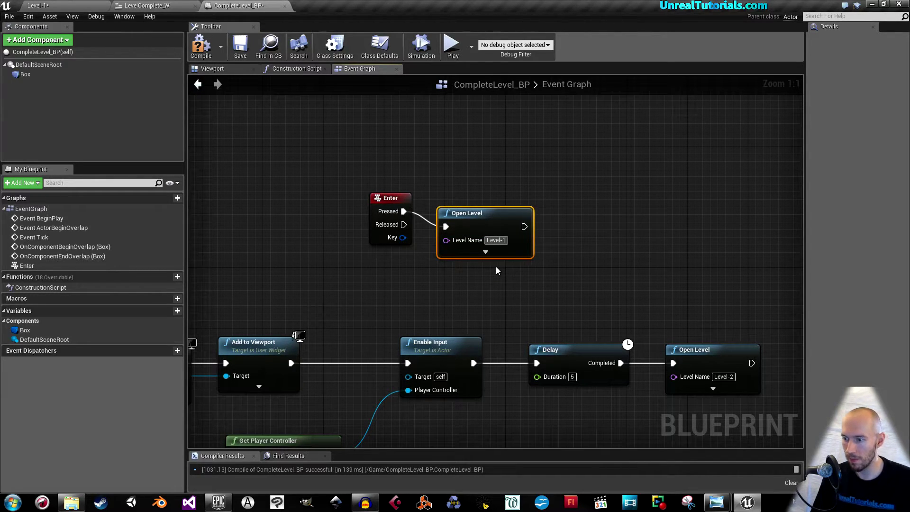
drag(481, 214, 489, 199)
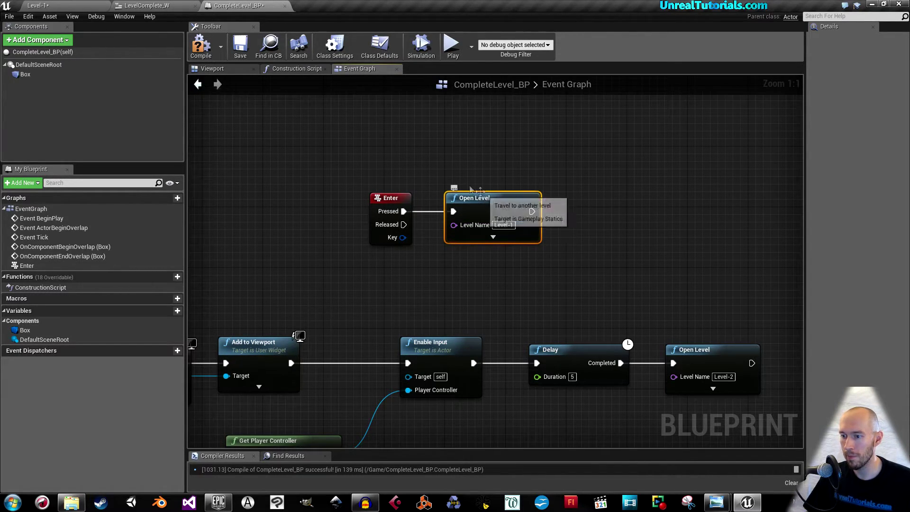
click(237, 52)
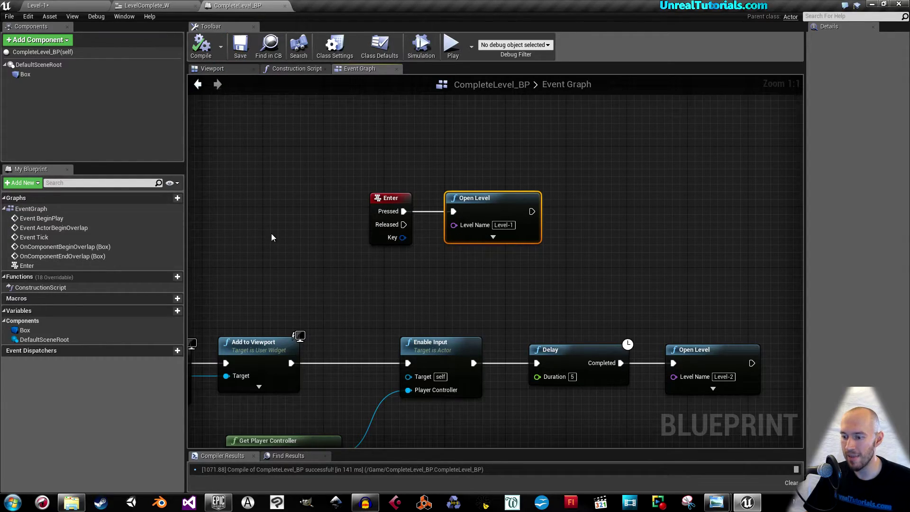
Step: Delete the three unused event nodes, then compile and save the blueprint
right_drag(273, 237, 345, 165)
scroll(345, 160, down, 3)
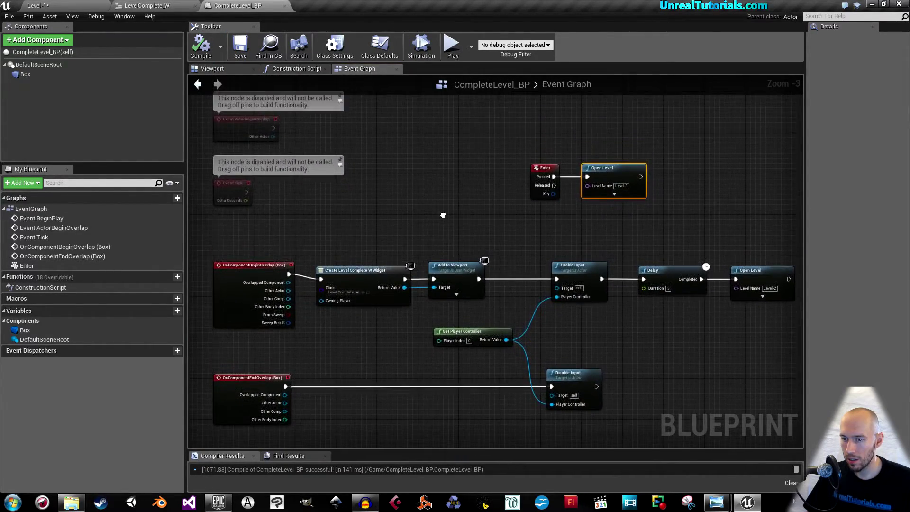
right_drag(439, 216, 417, 287)
drag(267, 263, 218, 134)
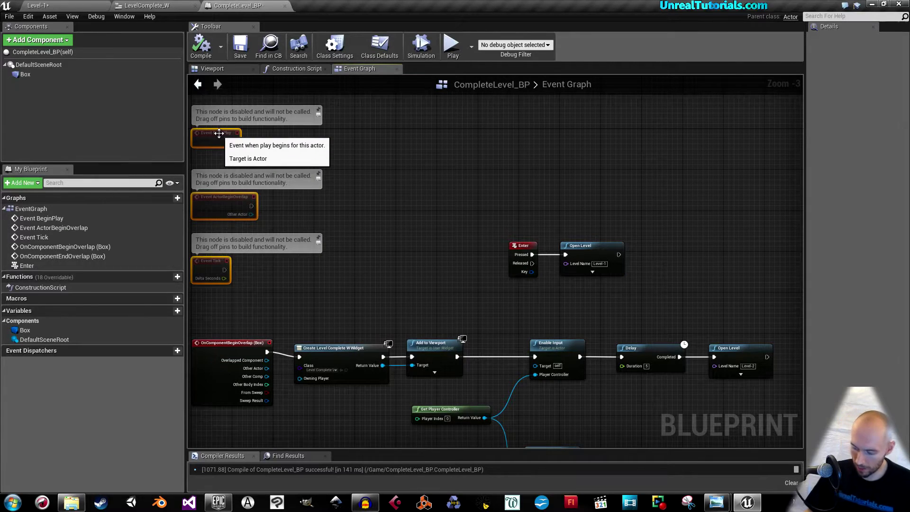
key(Delete)
right_drag(360, 213, 345, 118)
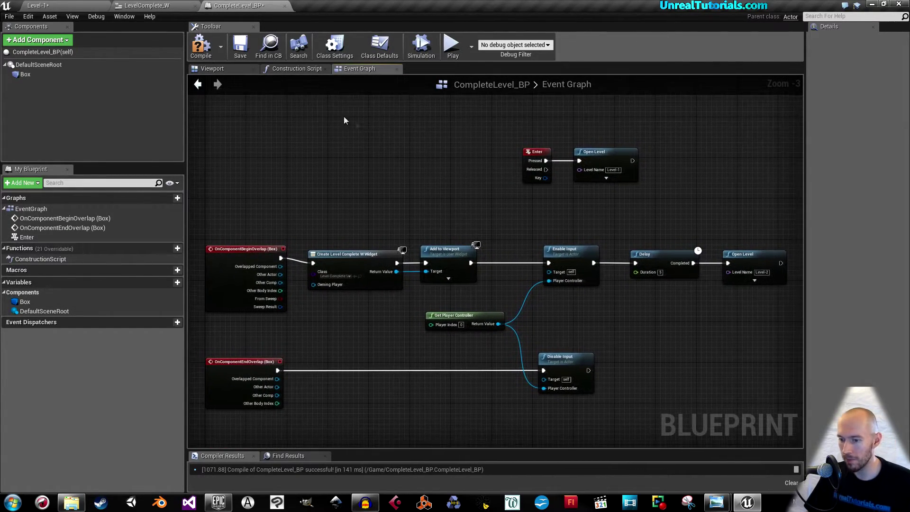
click(203, 50)
click(241, 45)
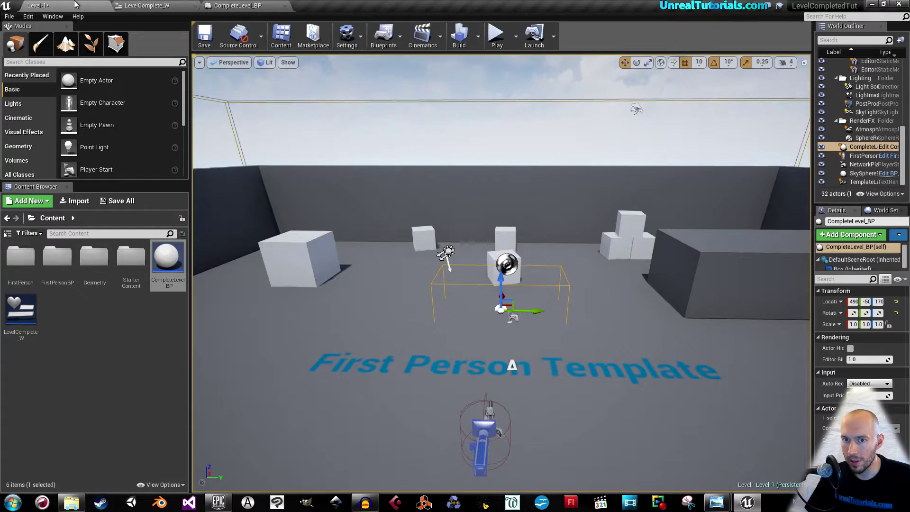
Step: Save the Level-1 map and run a first Play session, ending it with Esc
click(205, 36)
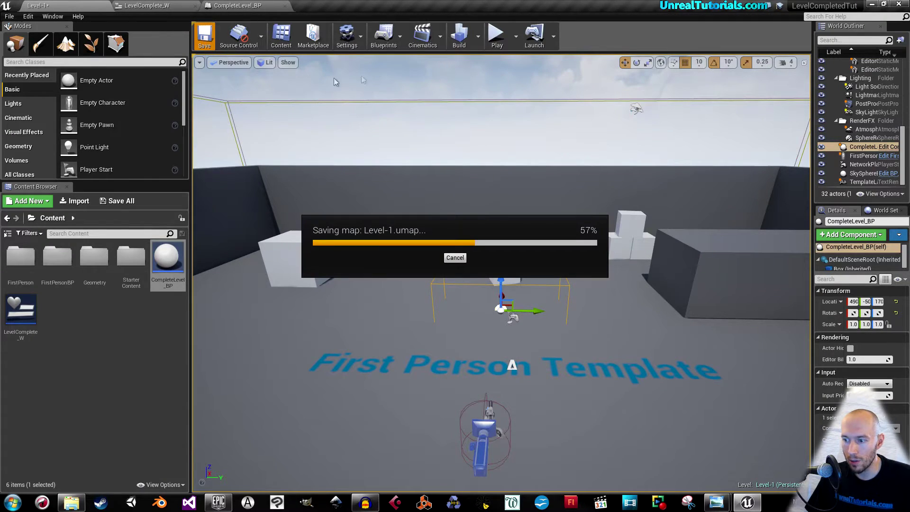
click(497, 36)
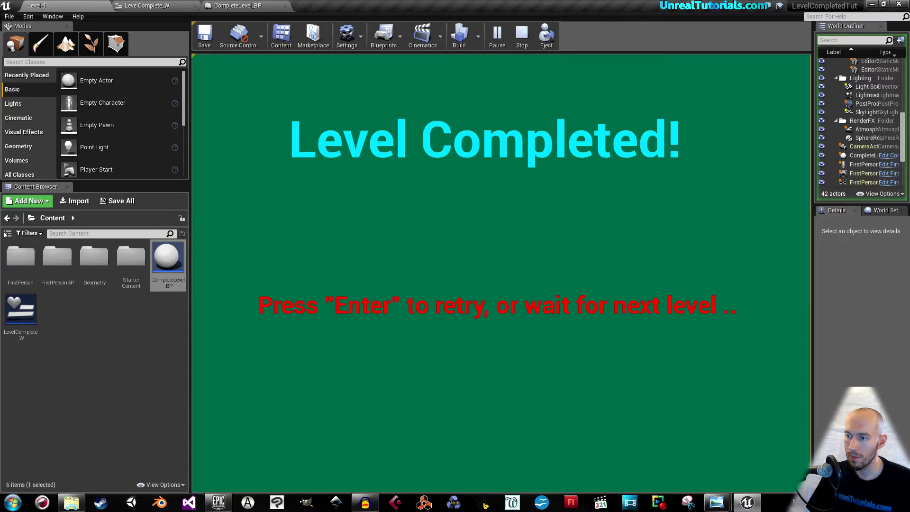
key(Return)
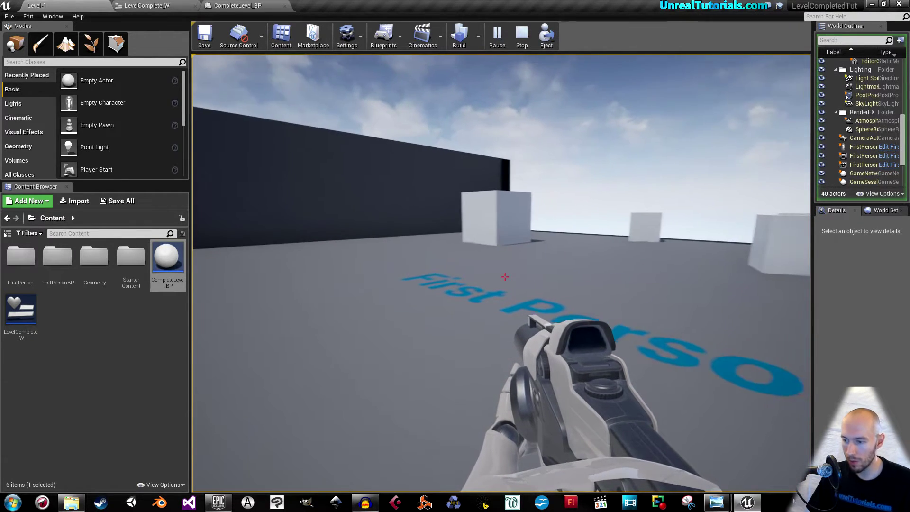
key(Escape)
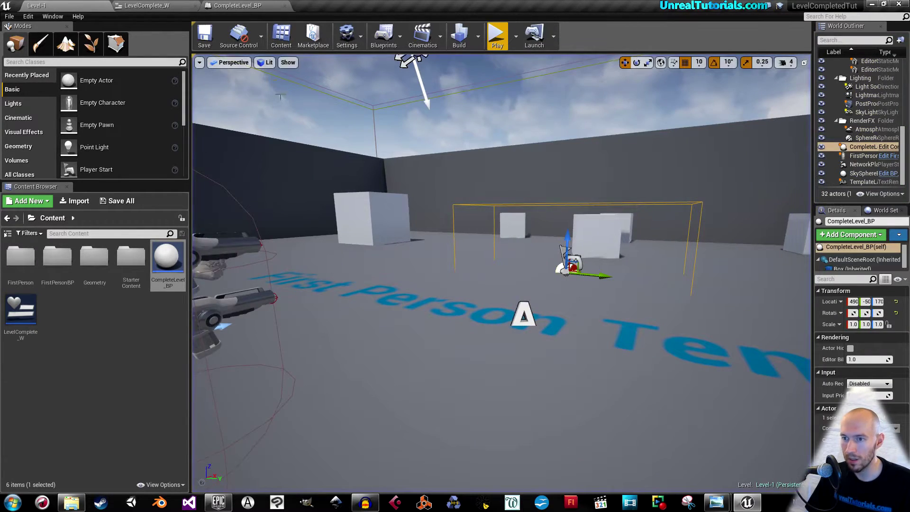
Step: Play again, walk into the trigger, and restart with Enter from the Level Completed screen
click(497, 36)
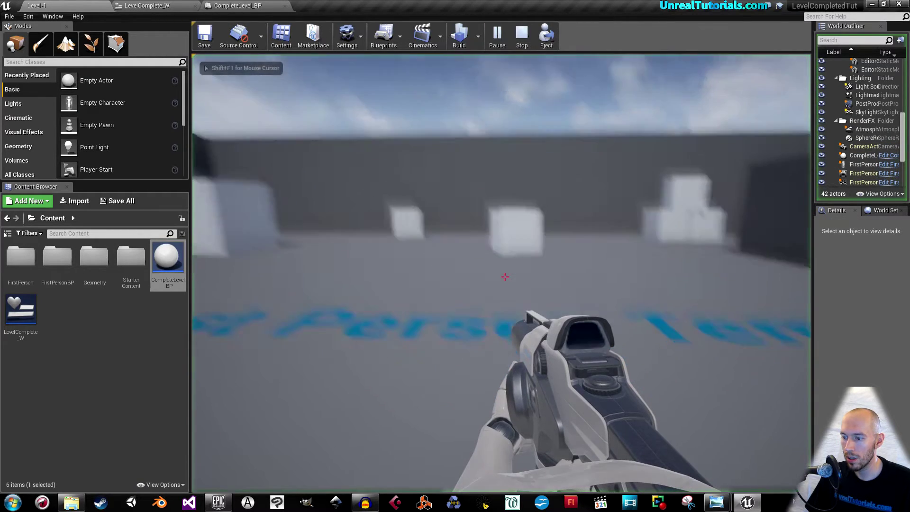
key(w)
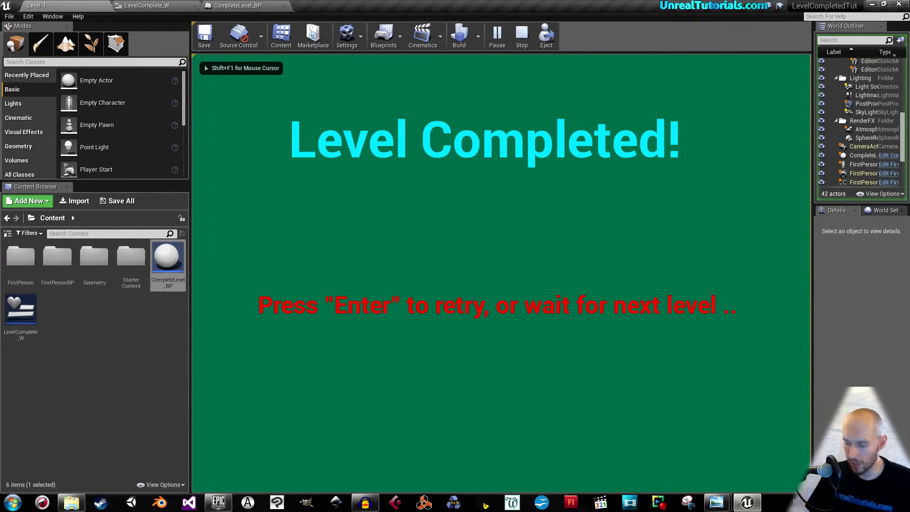
key(Return)
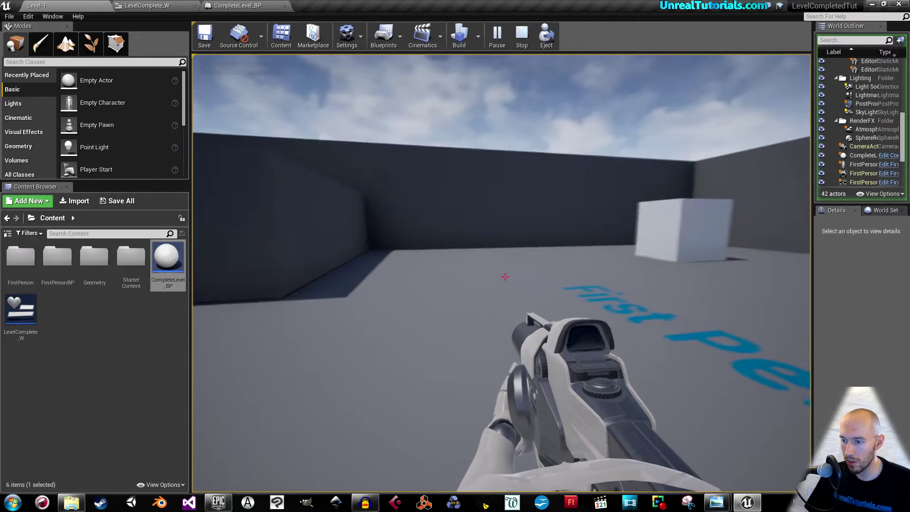
key(s)
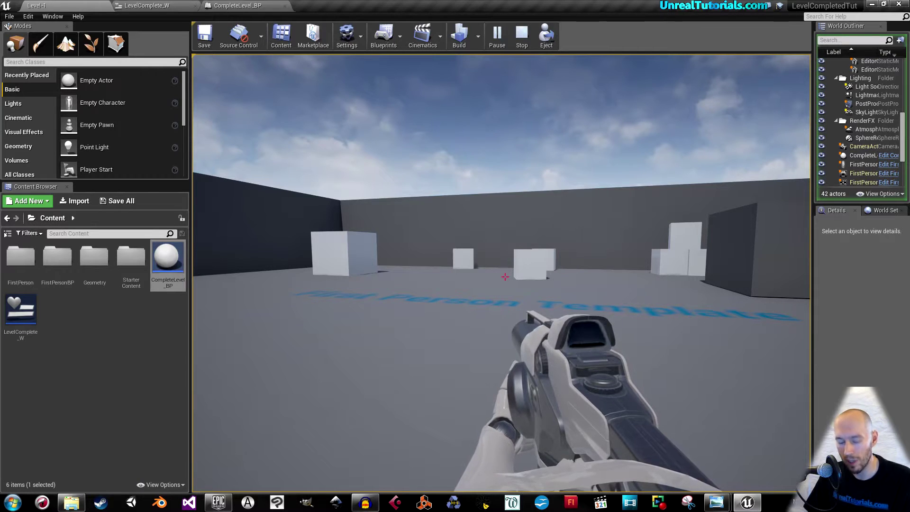
key(w)
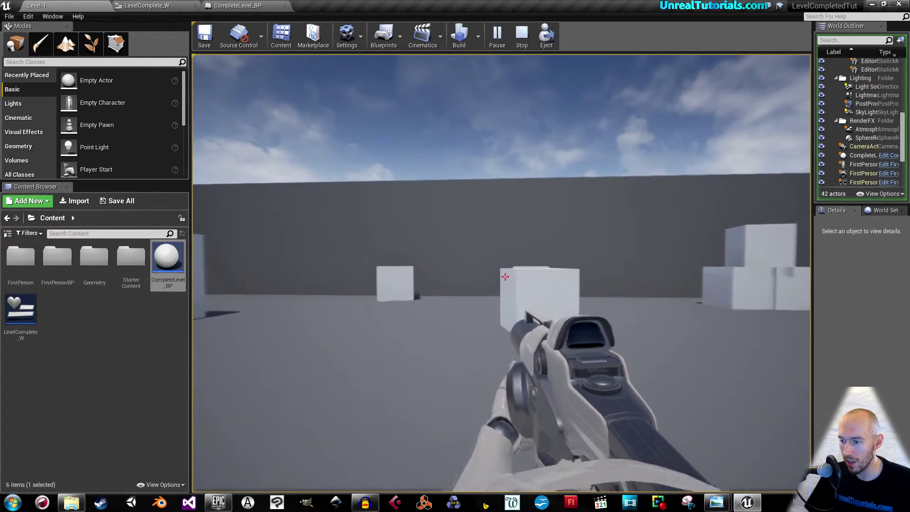
key(w)
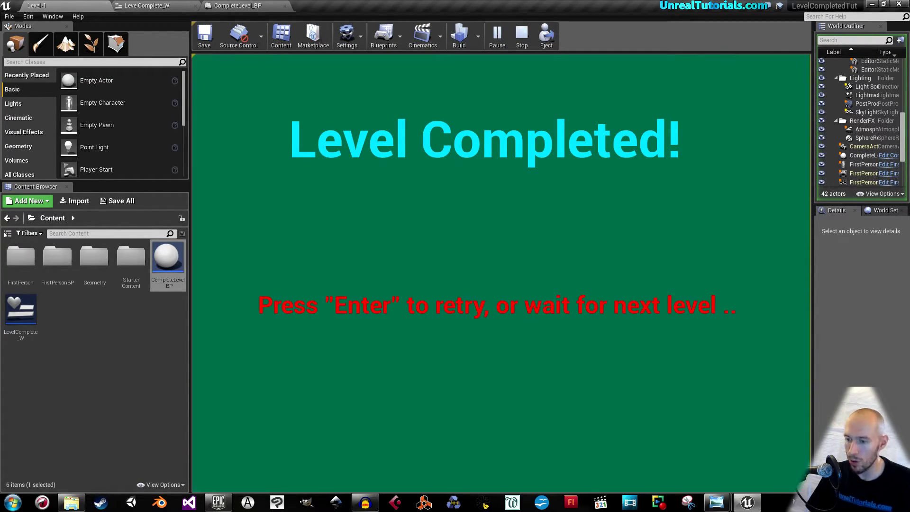
key(Return)
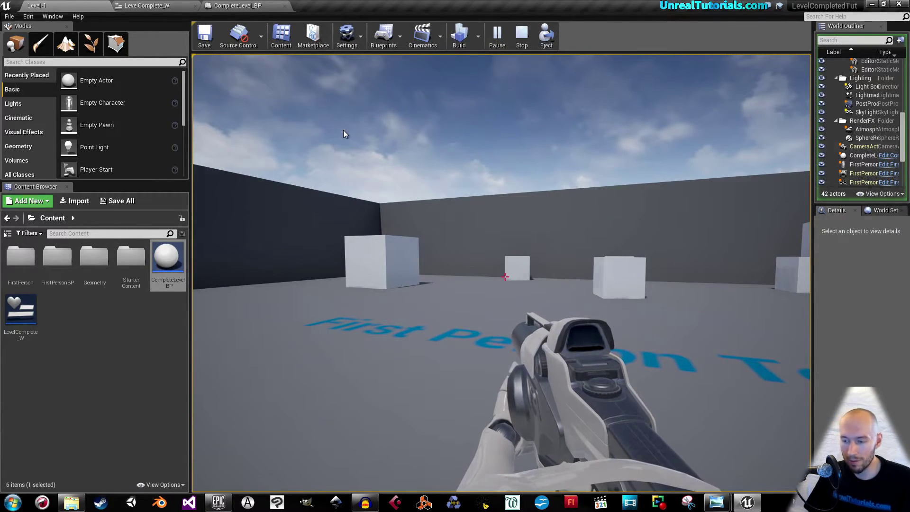
key(Escape)
click(152, 6)
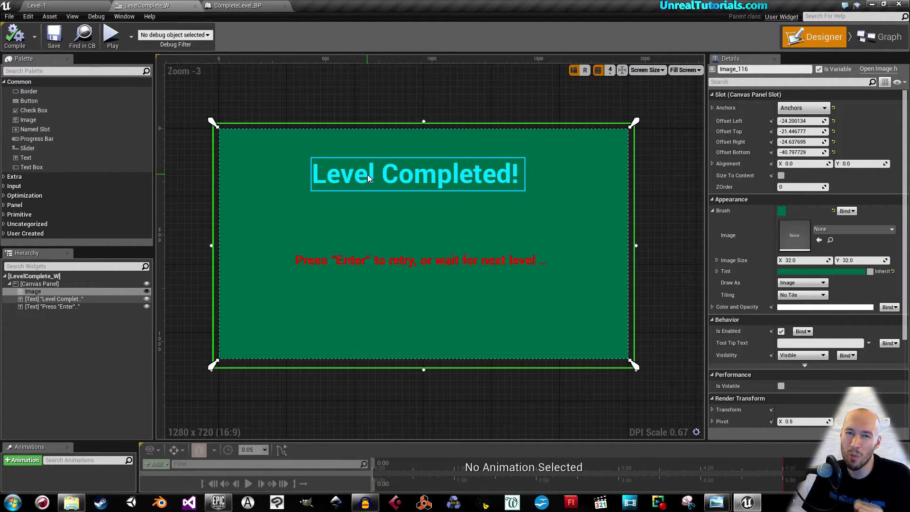
Step: Raise the Press Enter line and add a canvas text block named WannabeCountdownText
drag(386, 265, 424, 237)
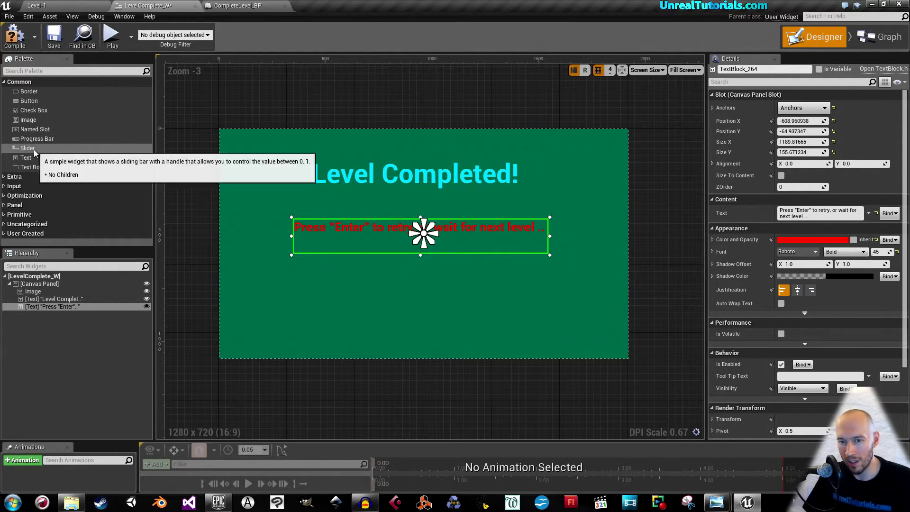
drag(29, 158, 30, 225)
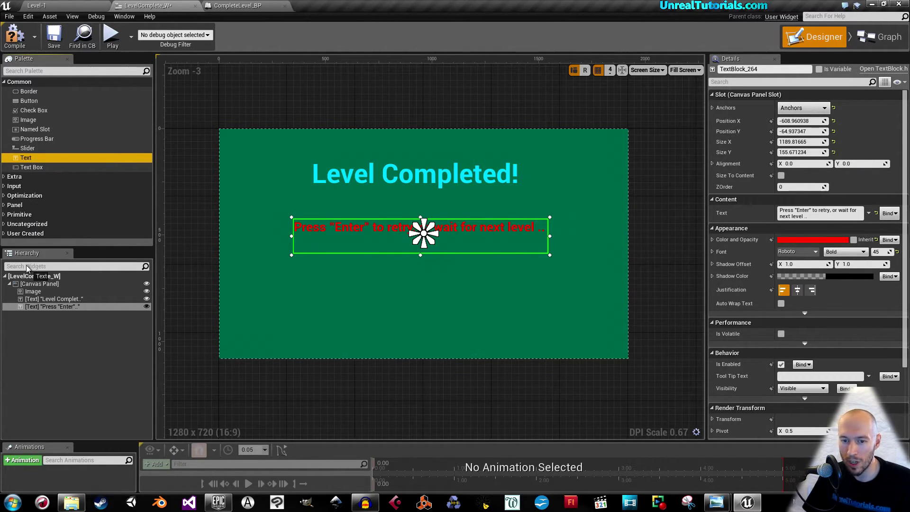
drag(26, 269, 41, 319)
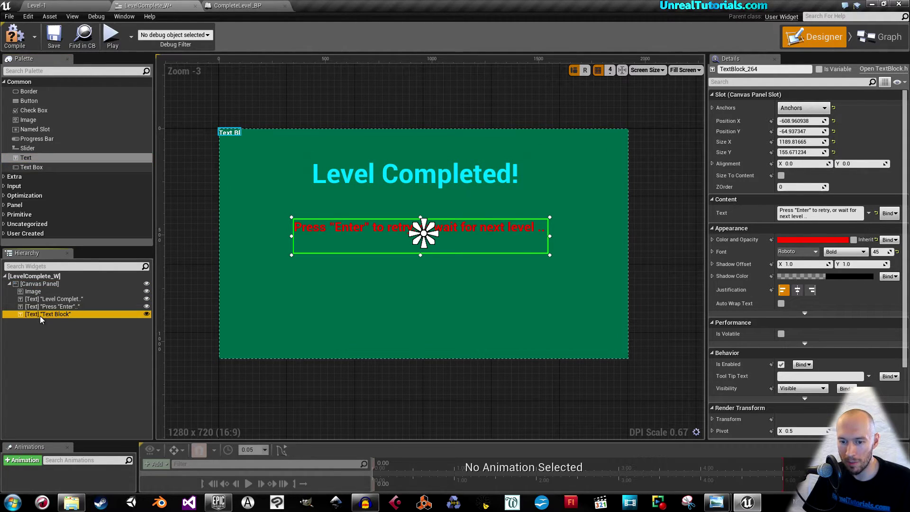
double_click(49, 316)
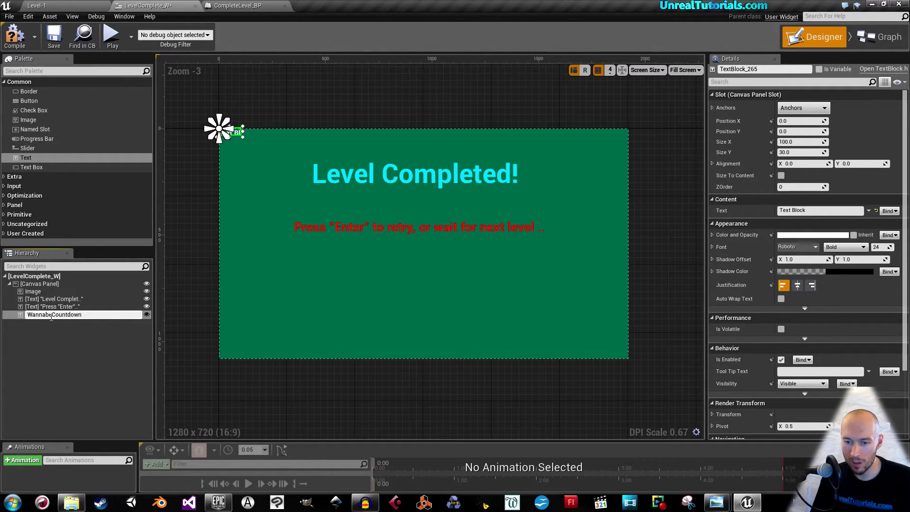
key(Return)
click(61, 314)
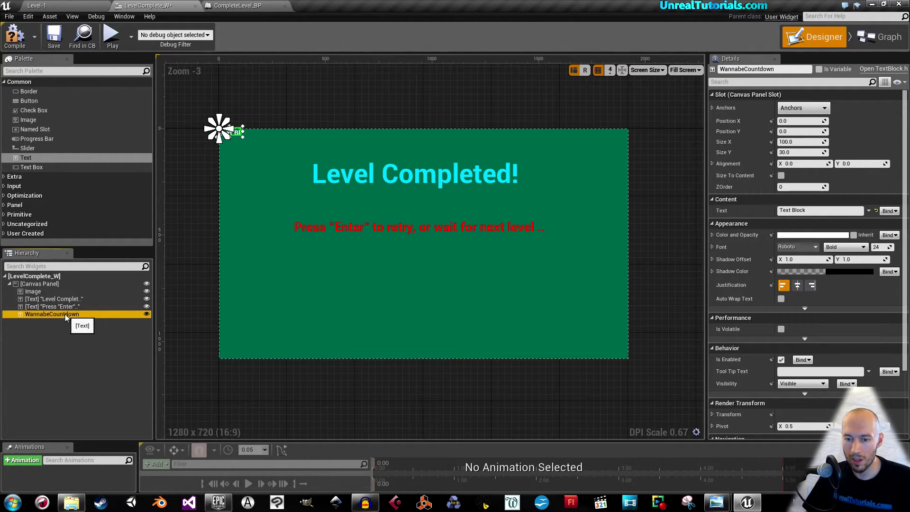
double_click(79, 314)
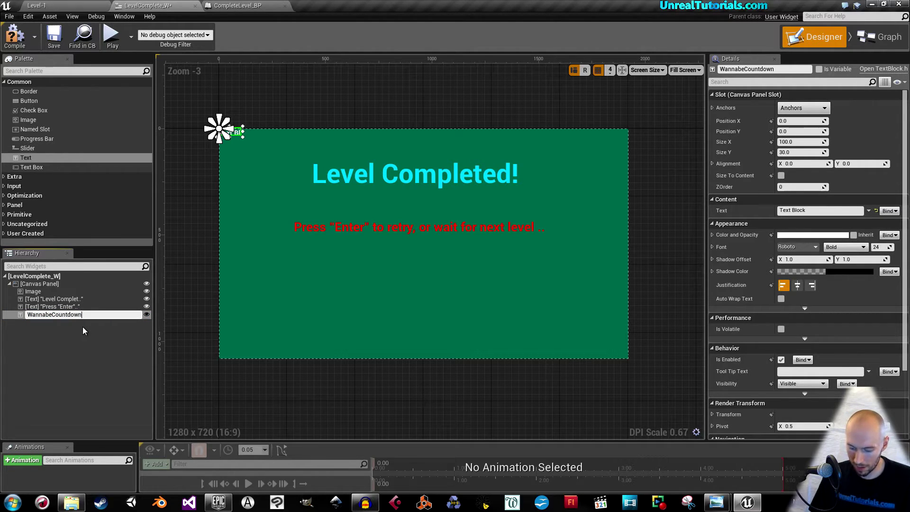
text(Text)
key(Return)
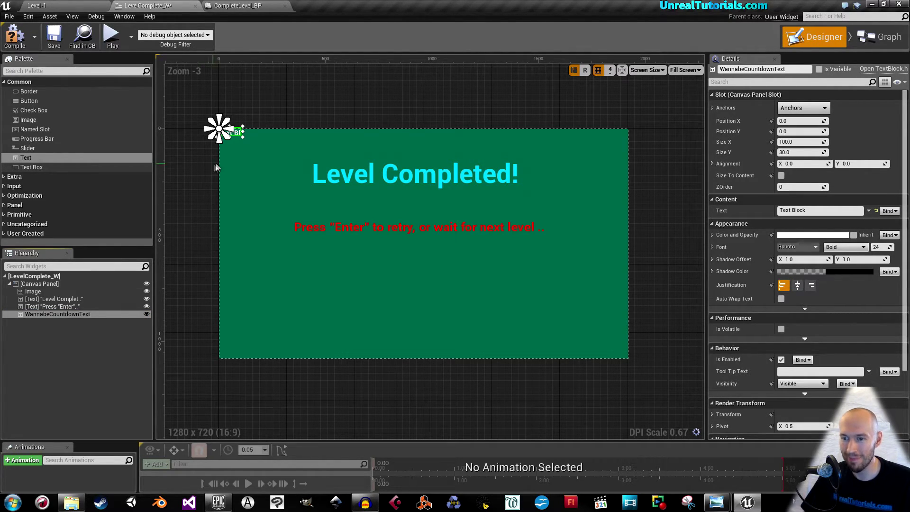
Step: Make the centred text block read '0' at font size 454
drag(240, 137, 451, 317)
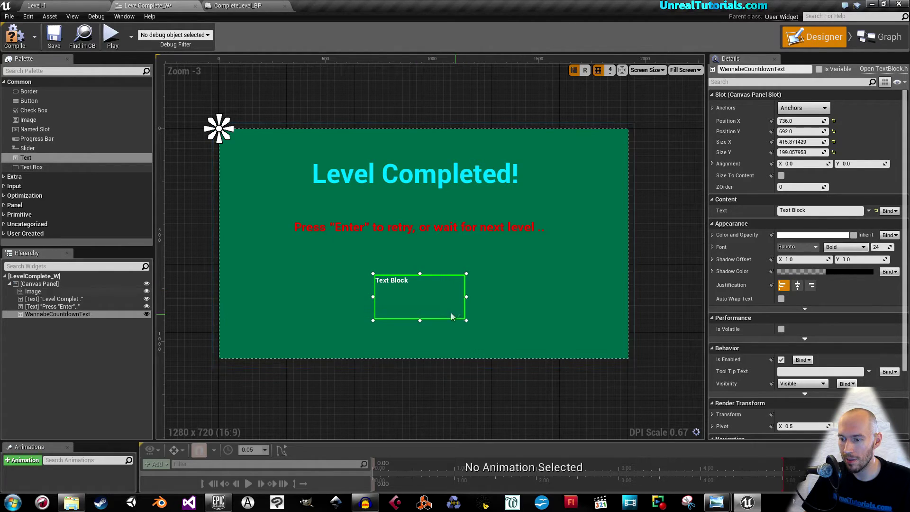
click(816, 210)
text(0)
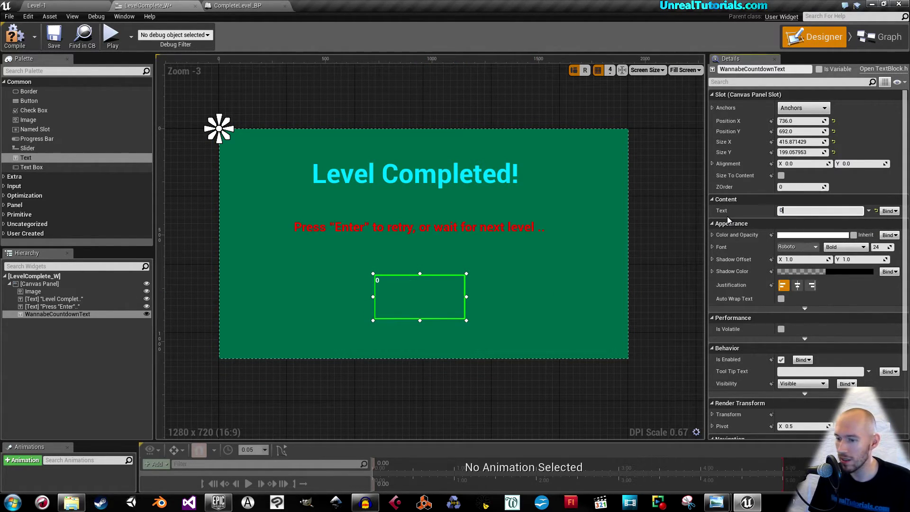
click(877, 247)
text(204)
key(Return)
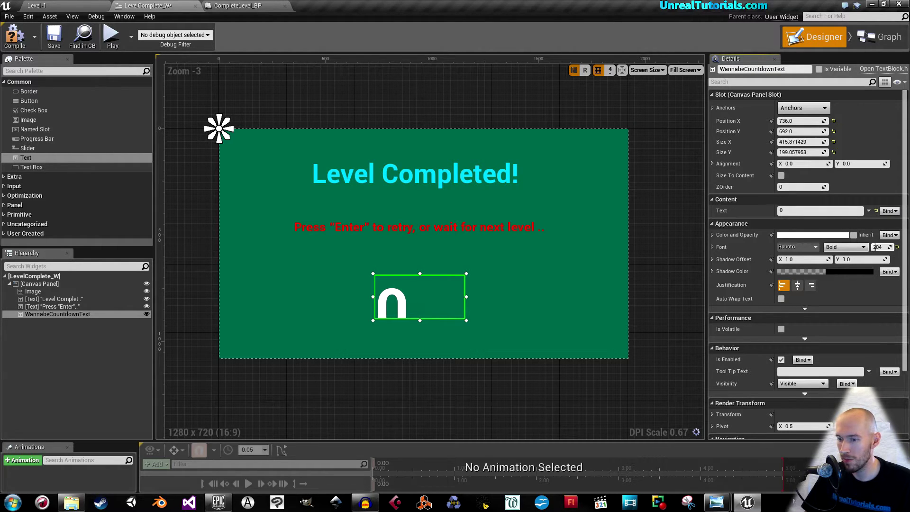
drag(436, 293, 462, 335)
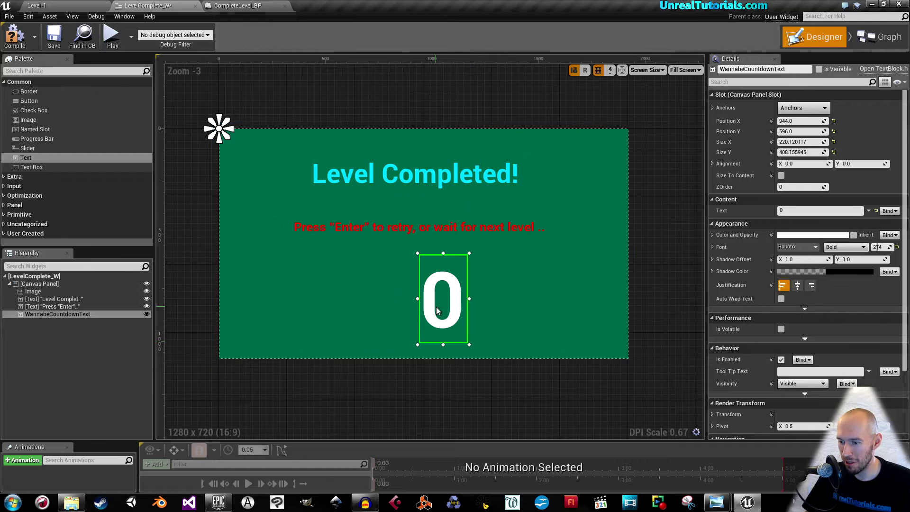
drag(431, 303, 398, 290)
click(878, 247)
text(354)
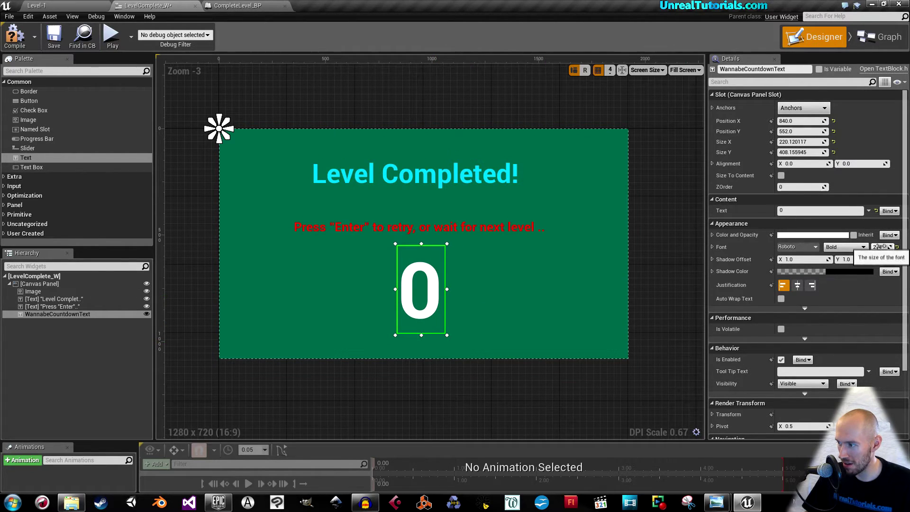
key(Return)
click(878, 247)
text(454)
key(Return)
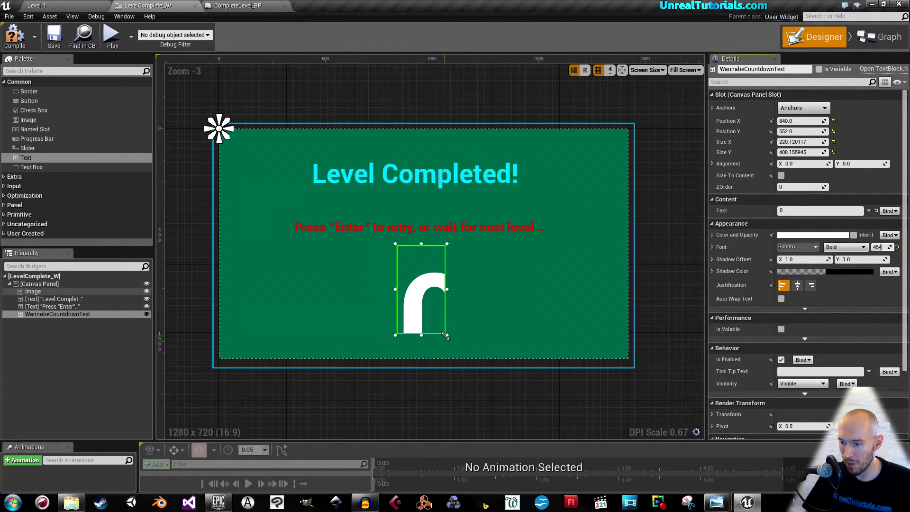
Step: Fit the text box around the digit, colour it bright green, and anchor it centrally
drag(446, 336, 482, 368)
drag(432, 318, 417, 296)
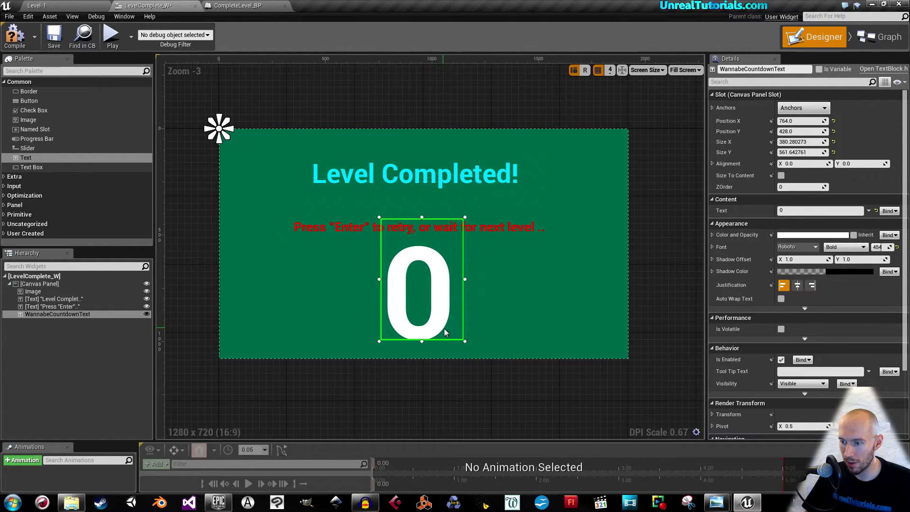
drag(445, 341, 445, 356)
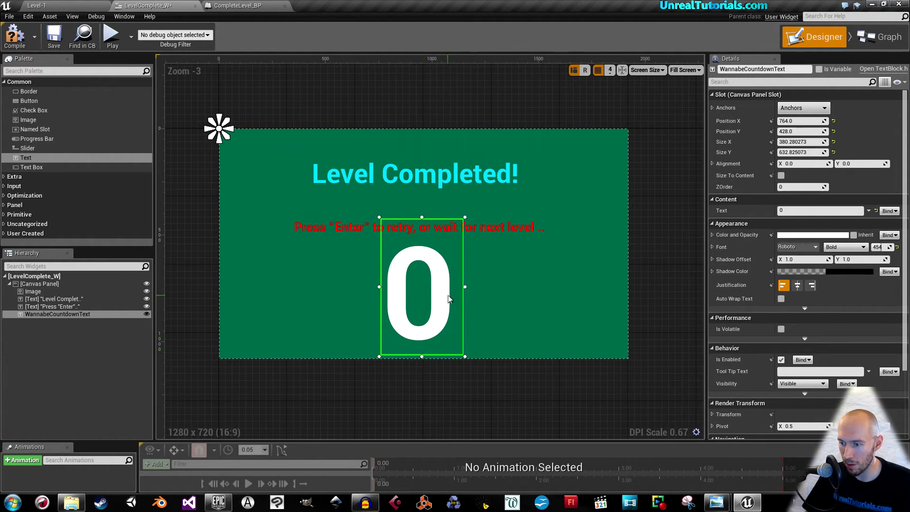
drag(464, 294, 458, 294)
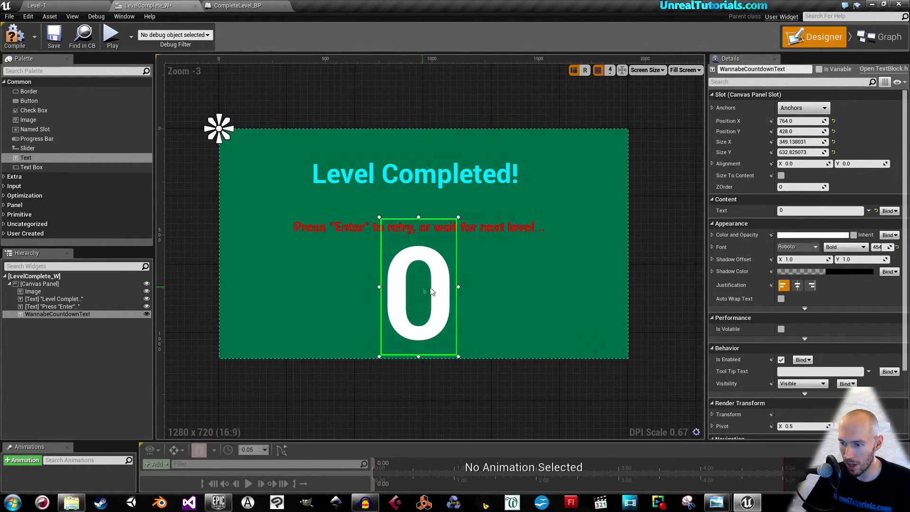
click(813, 235)
click(632, 354)
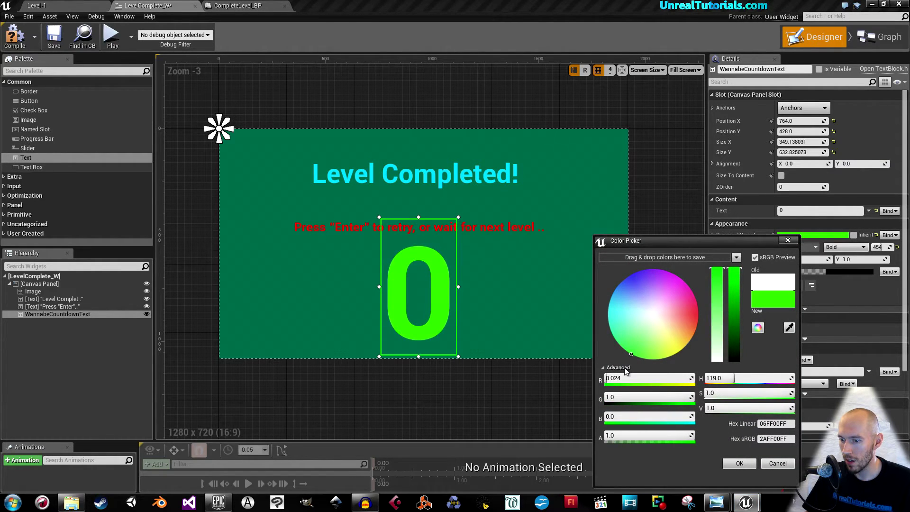
click(738, 463)
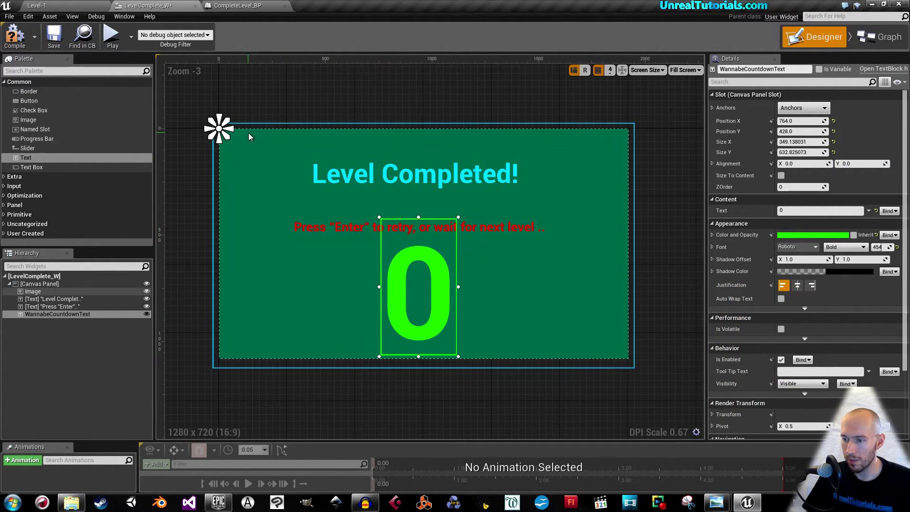
drag(219, 128, 424, 290)
Step: Create a new widget animation named CountdownAnim
drag(401, 252, 405, 252)
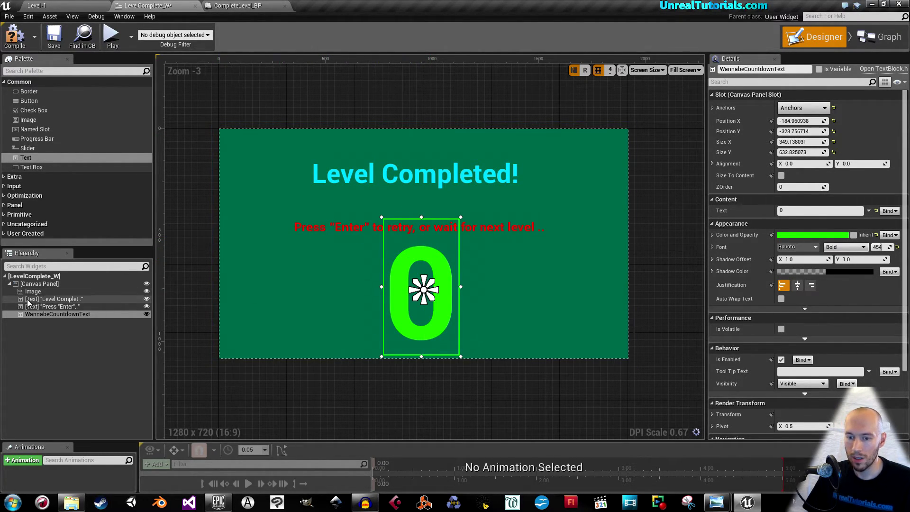
drag(202, 441, 202, 395)
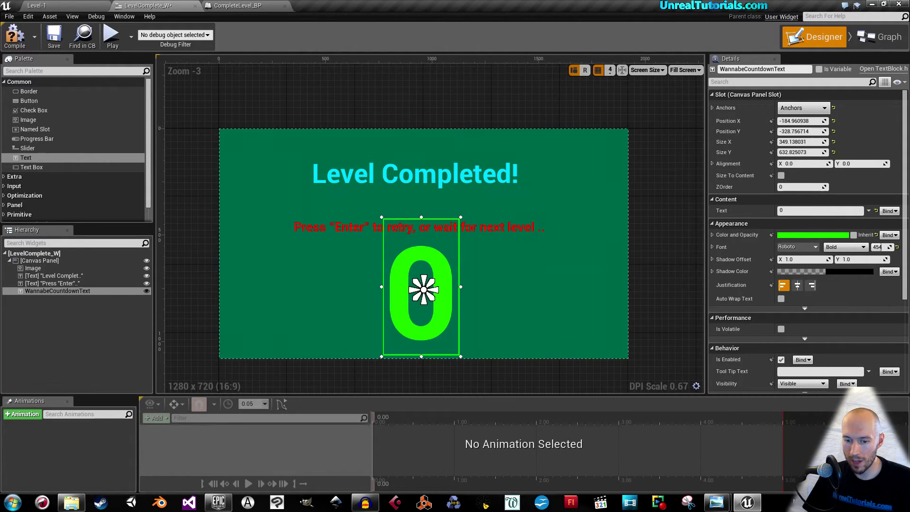
click(23, 415)
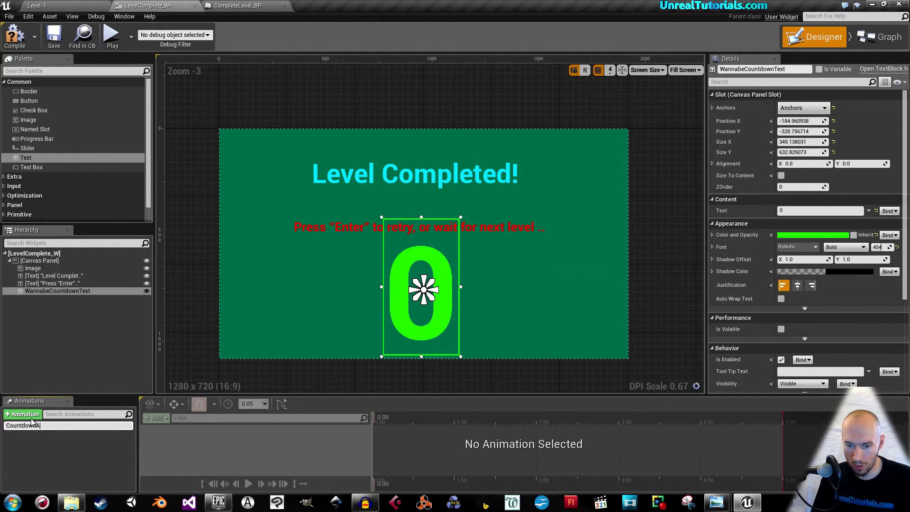
key(Return)
Step: Add a WannabeCountdownText track to CountdownAnim and bring time zero into view
click(31, 425)
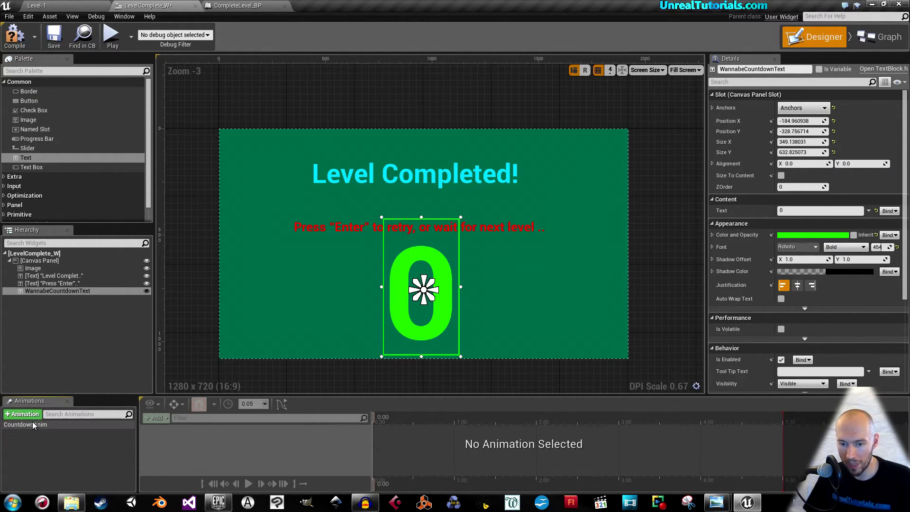
click(163, 420)
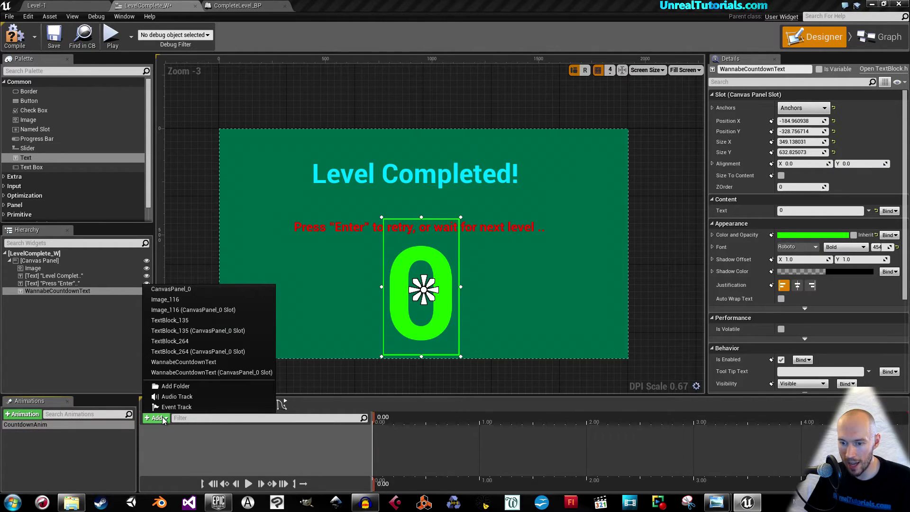
click(167, 363)
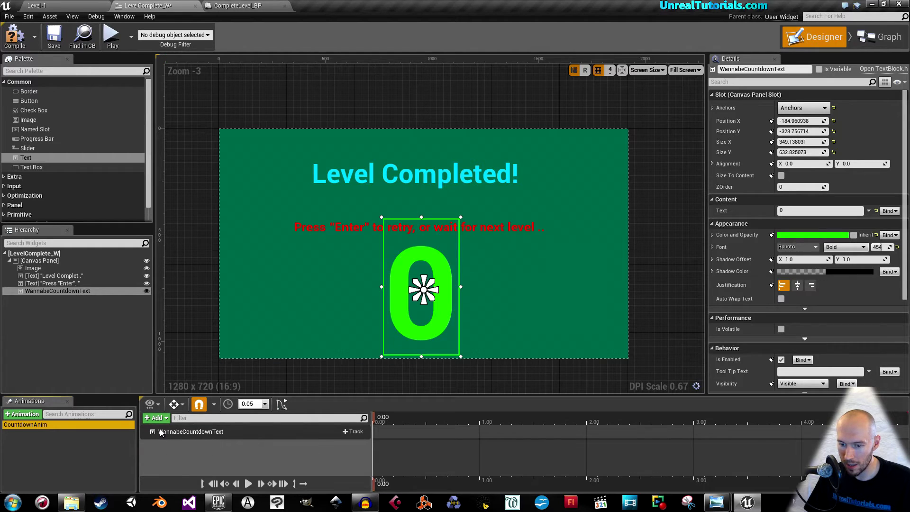
drag(387, 395, 222, 359)
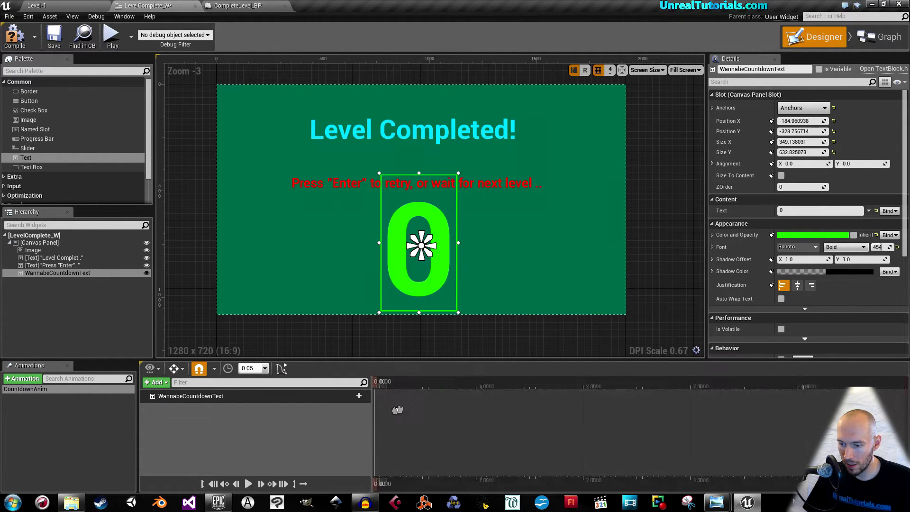
mouse_move(375, 408)
right_down()
mouse_move(427, 409)
mouse_move(375, 409)
right_up()
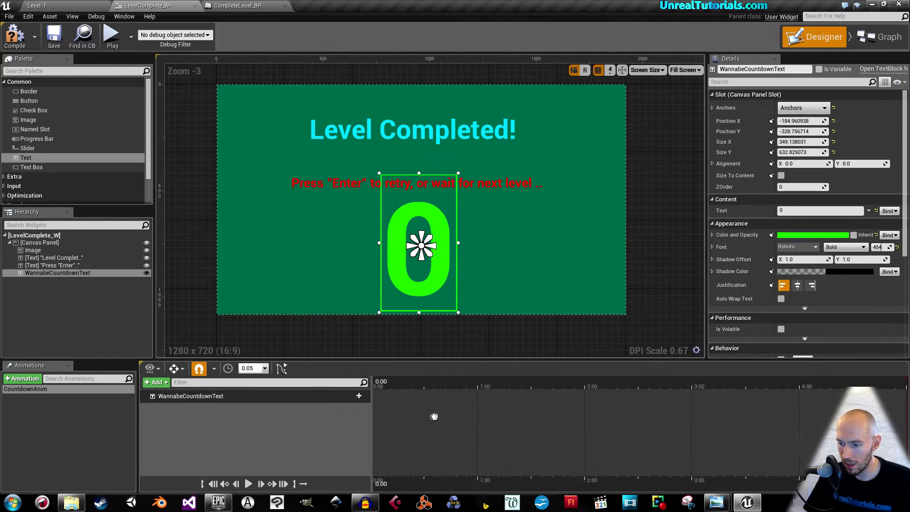
right_drag(434, 417, 475, 418)
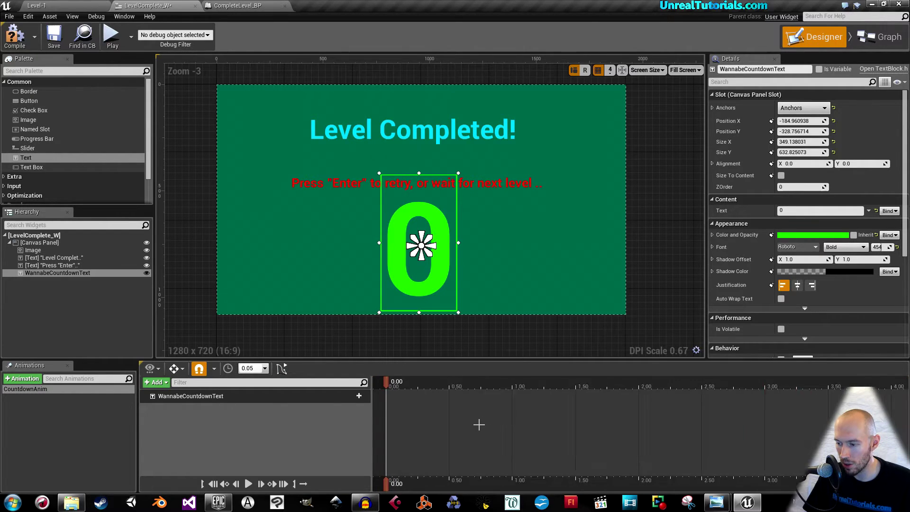
scroll(481, 425, up, 2)
scroll(479, 425, down, 2)
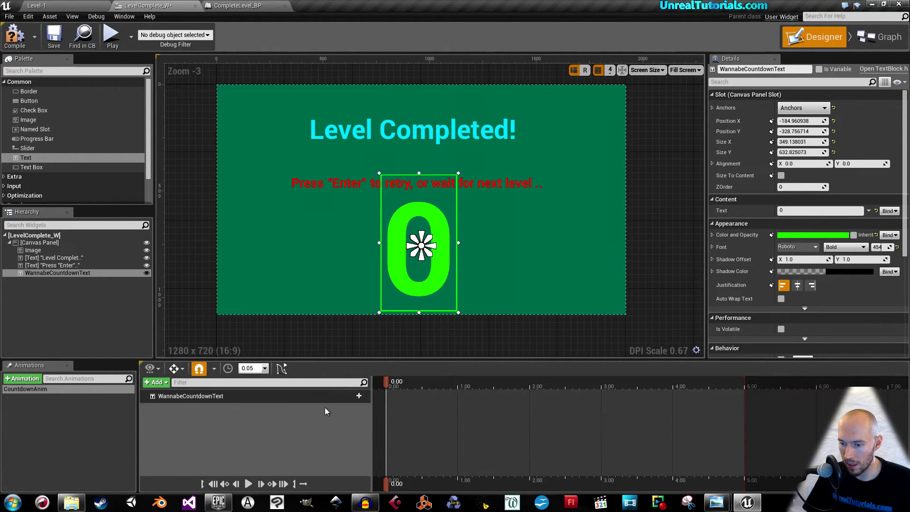
Step: Add a Transform track for the text and stretch its section to 5.00 seconds
click(360, 398)
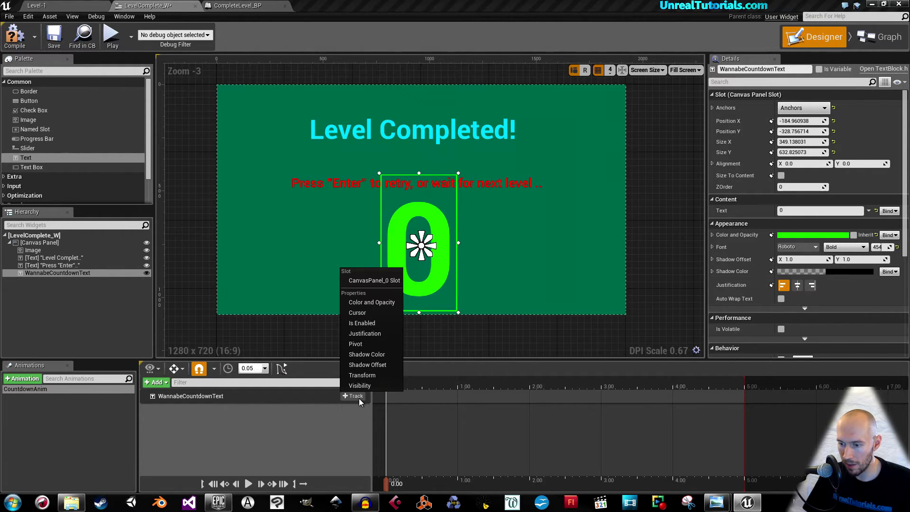
click(359, 375)
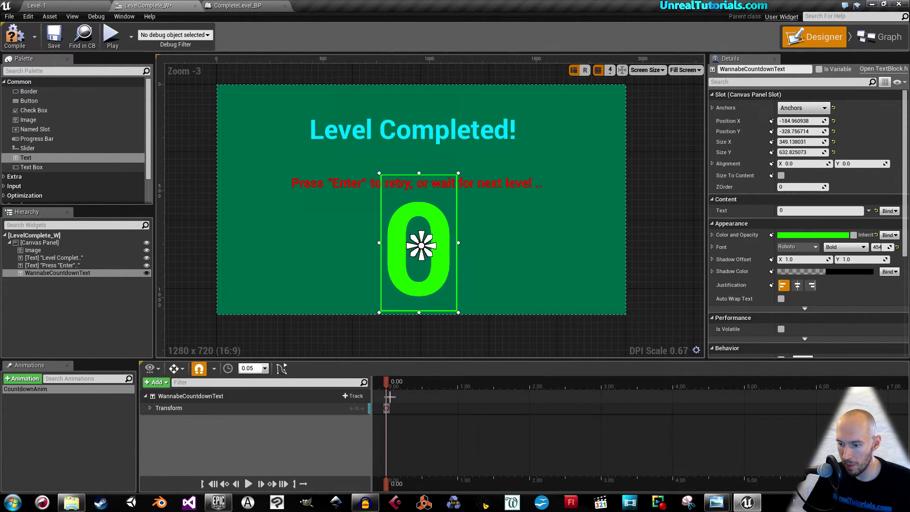
mouse_move(386, 382)
mouse_down()
mouse_move(407, 385)
mouse_move(390, 382)
mouse_up()
click(150, 408)
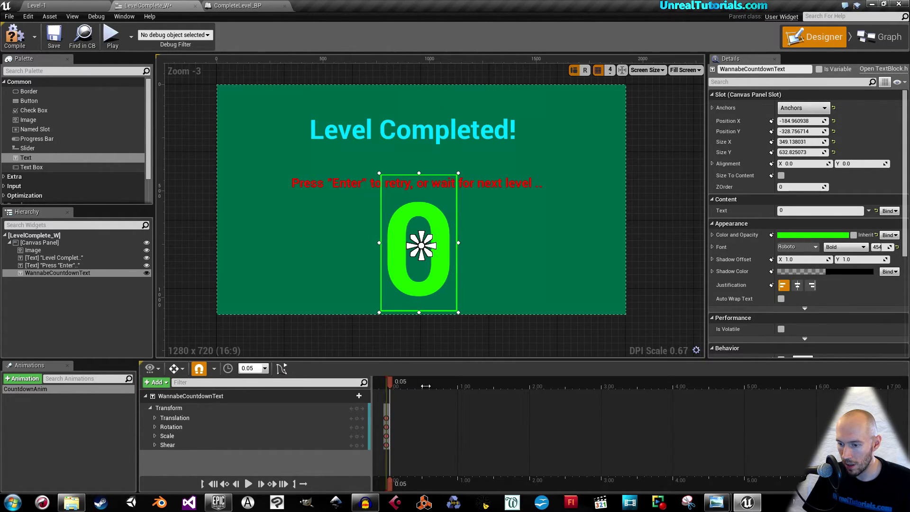
drag(389, 429, 747, 429)
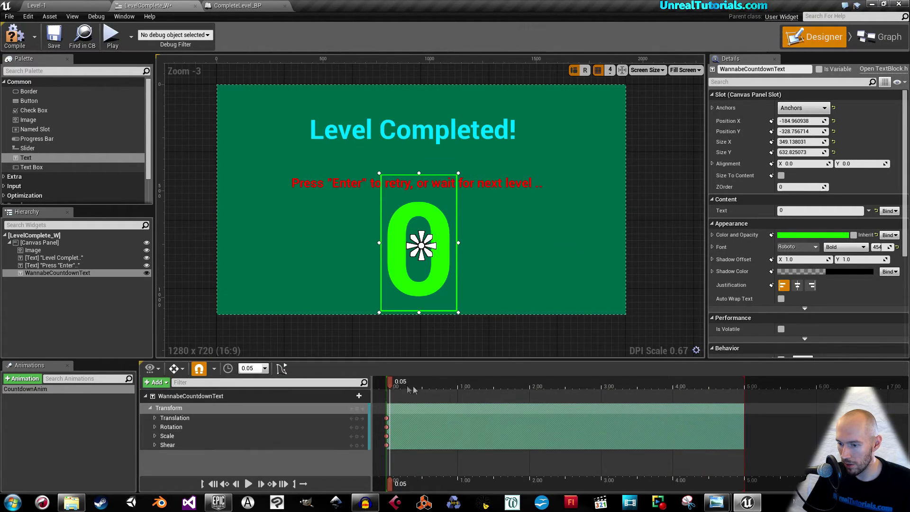
mouse_move(390, 386)
mouse_down()
mouse_move(455, 386)
mouse_move(382, 387)
mouse_move(745, 396)
mouse_up()
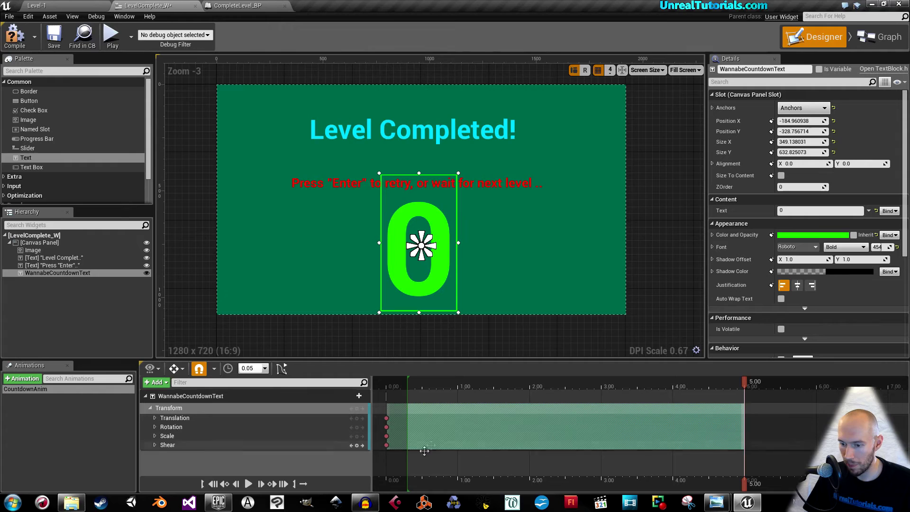
Step: Key Scale, Rotation, Translation and Shear at 5.00 seconds
click(357, 437)
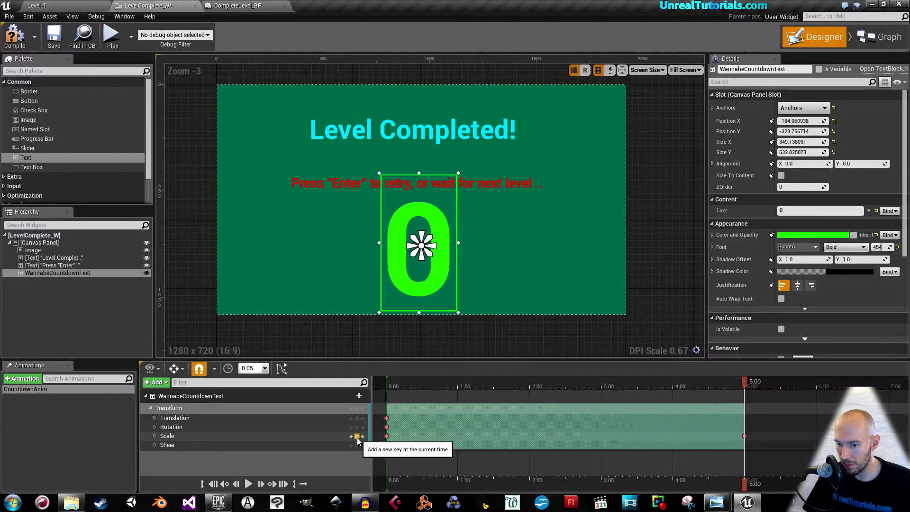
click(357, 428)
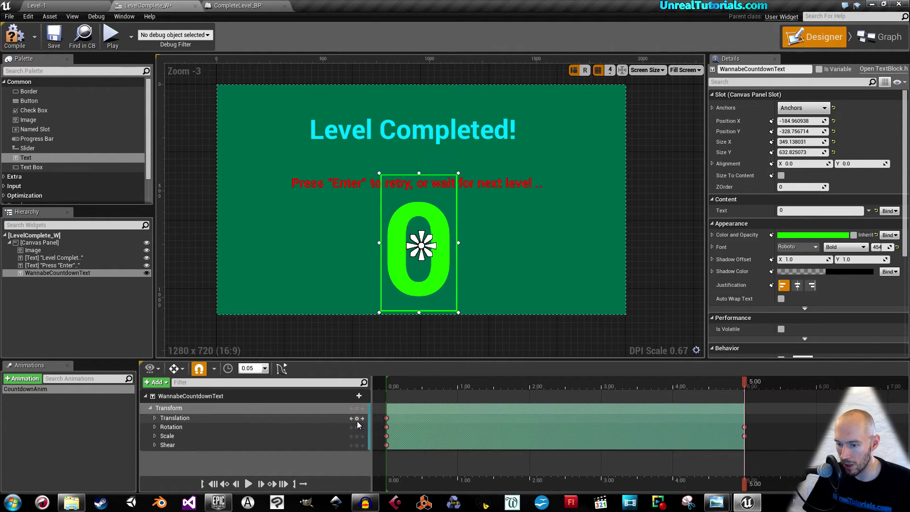
click(357, 418)
click(357, 446)
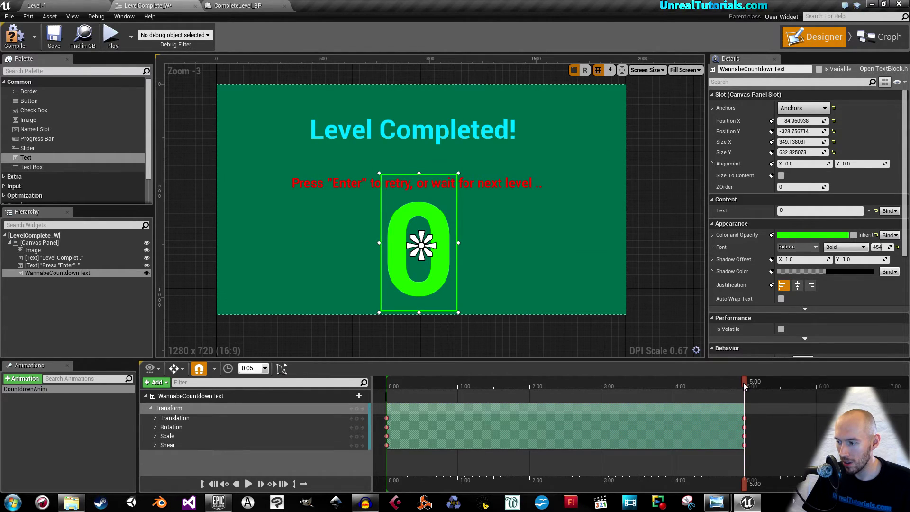
Step: Key the green zero's Scale X and Y to 0.3 at 2.50 seconds, preview it, and save LevelComplete_W
drag(741, 382, 567, 384)
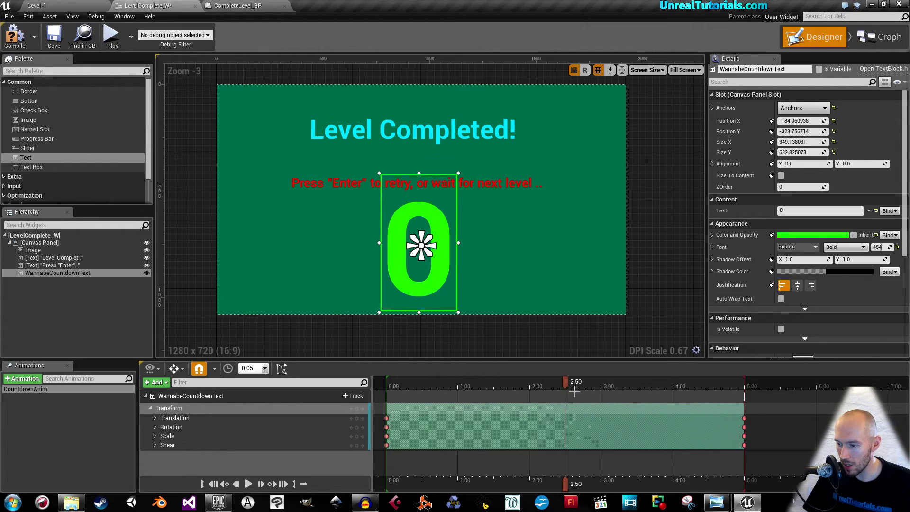
click(155, 436)
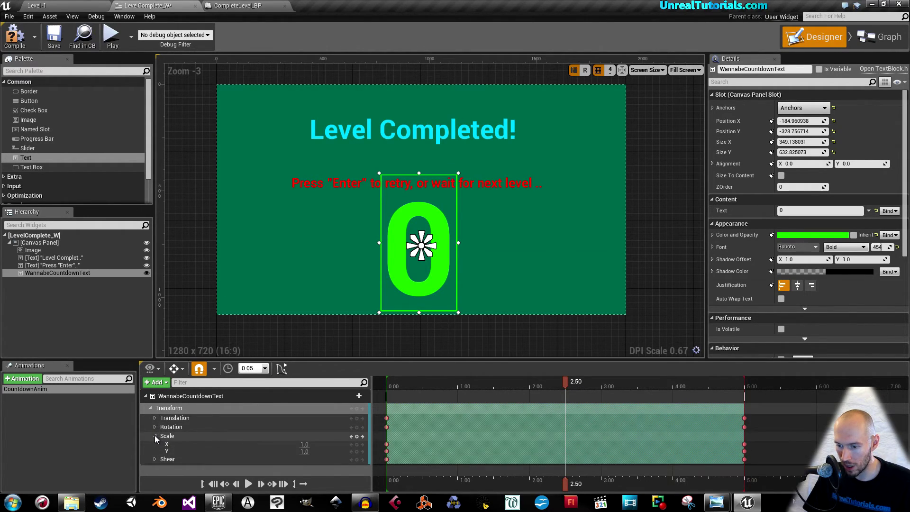
drag(305, 445, 295, 460)
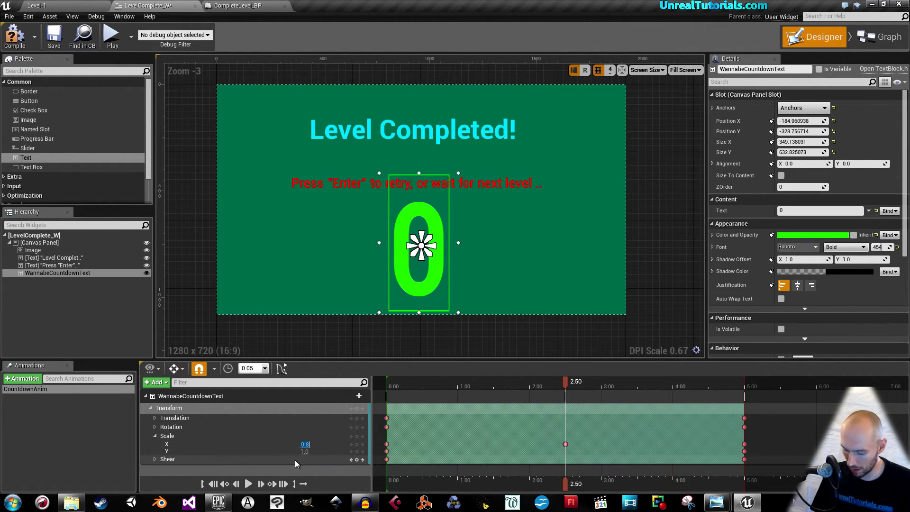
key(Return)
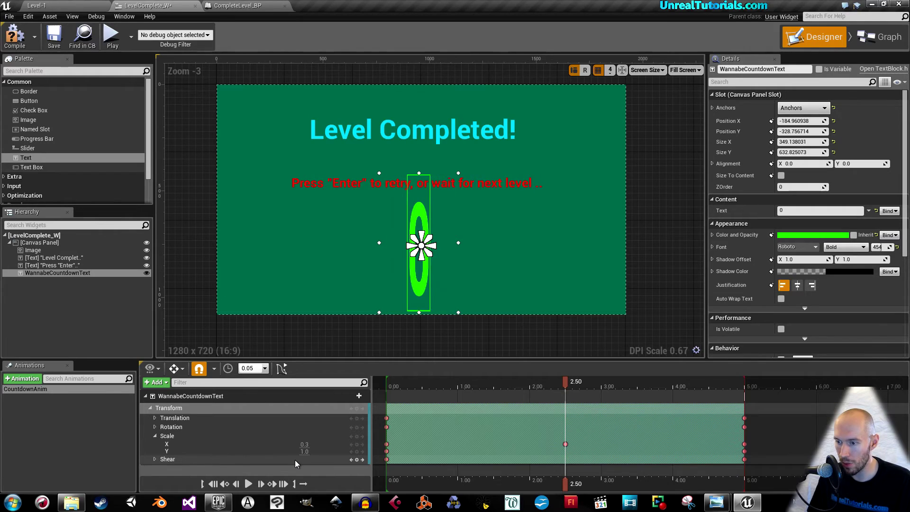
click(305, 451)
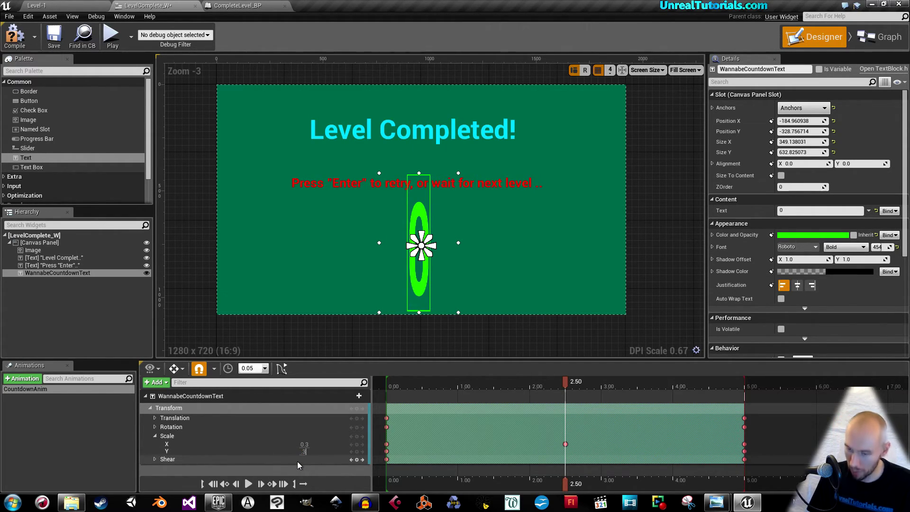
key(Return)
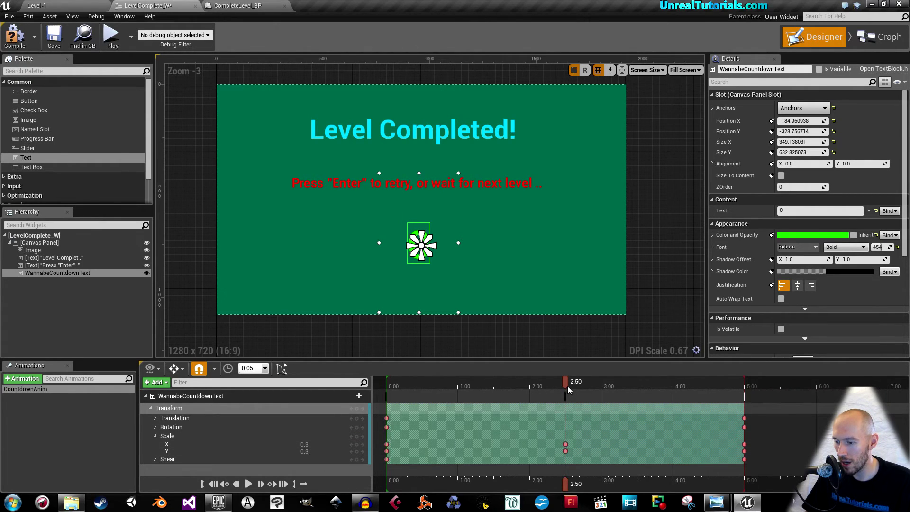
drag(569, 389, 388, 411)
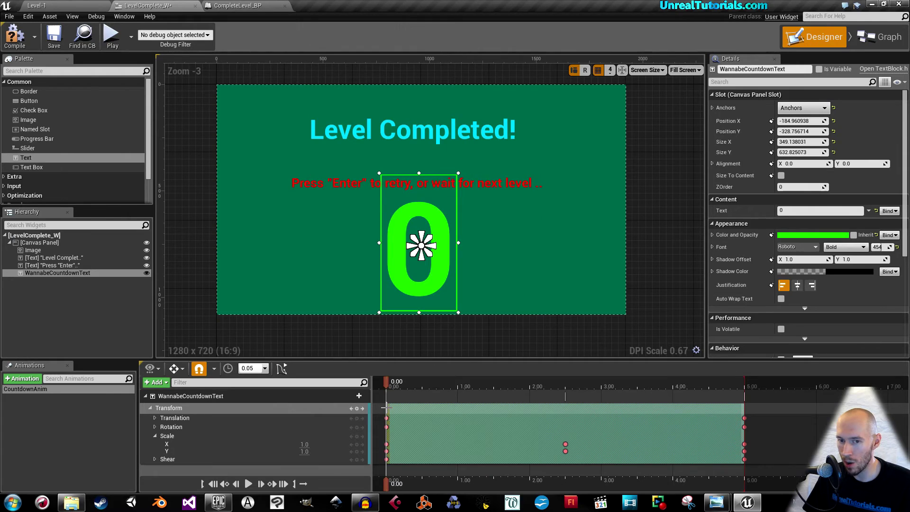
click(54, 37)
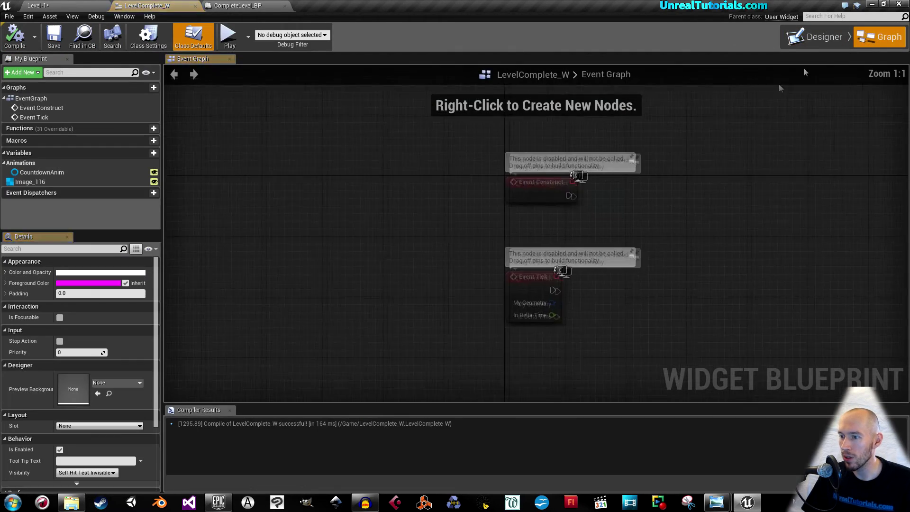
Step: In the widget's event graph, delete the unused Event Tick node
click(869, 36)
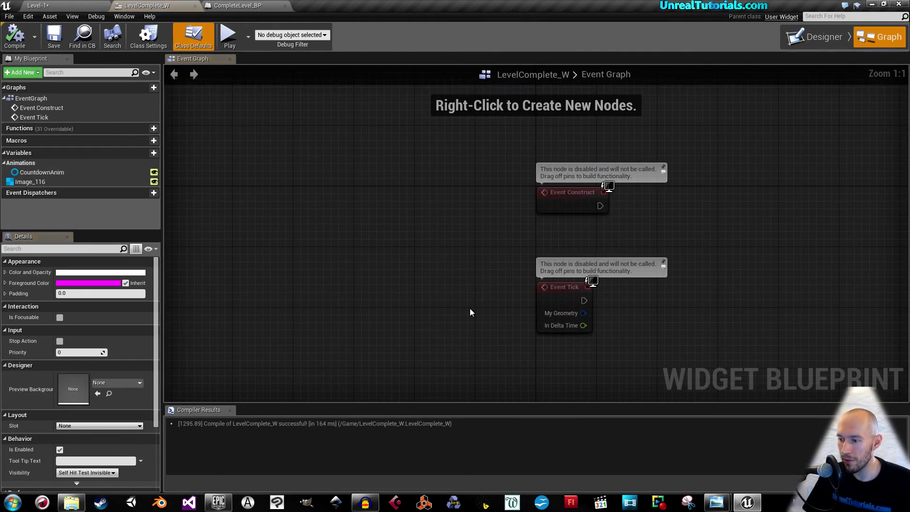
click(550, 290)
key(Delete)
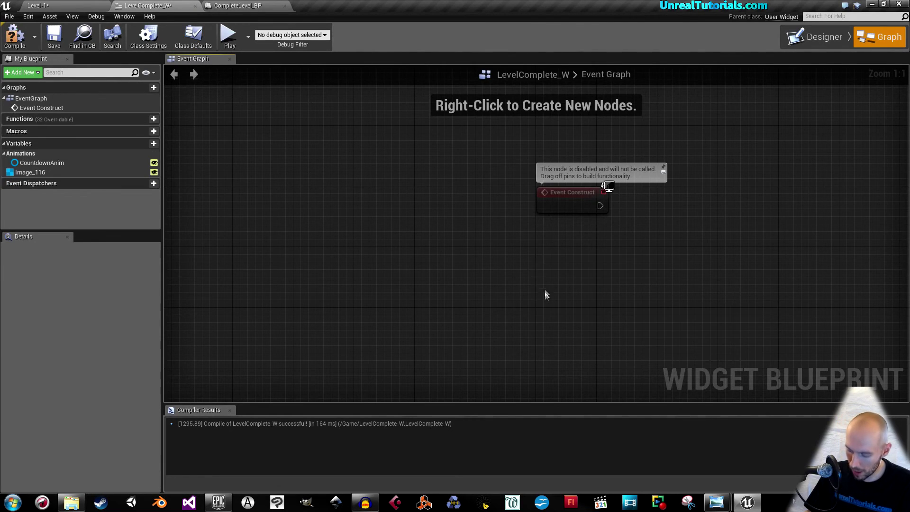
key(Home)
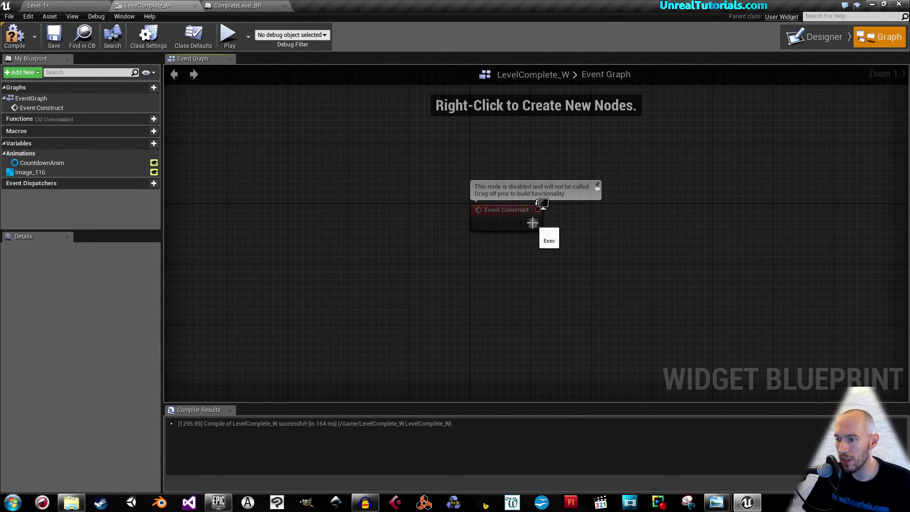
Step: Add a Play Animation node wired after Event Construct
drag(589, 216, 588, 217)
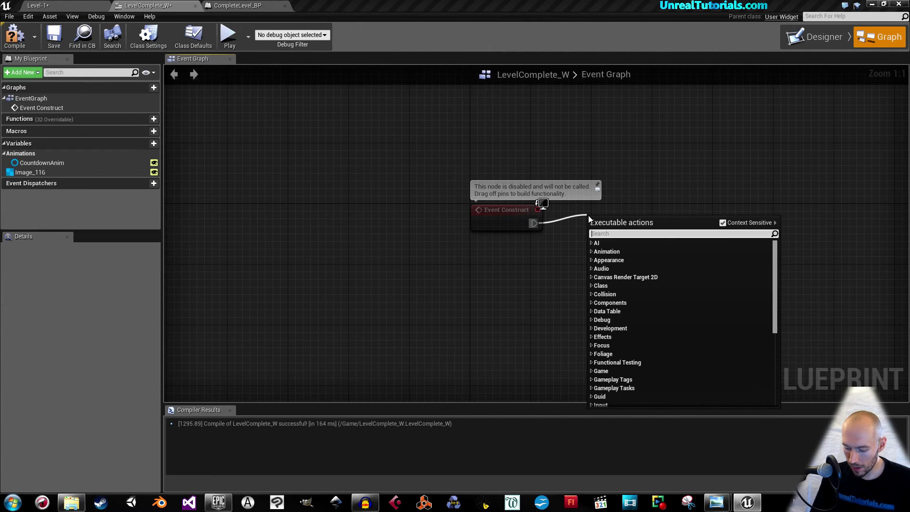
text(play animt)
key(BackSpace)
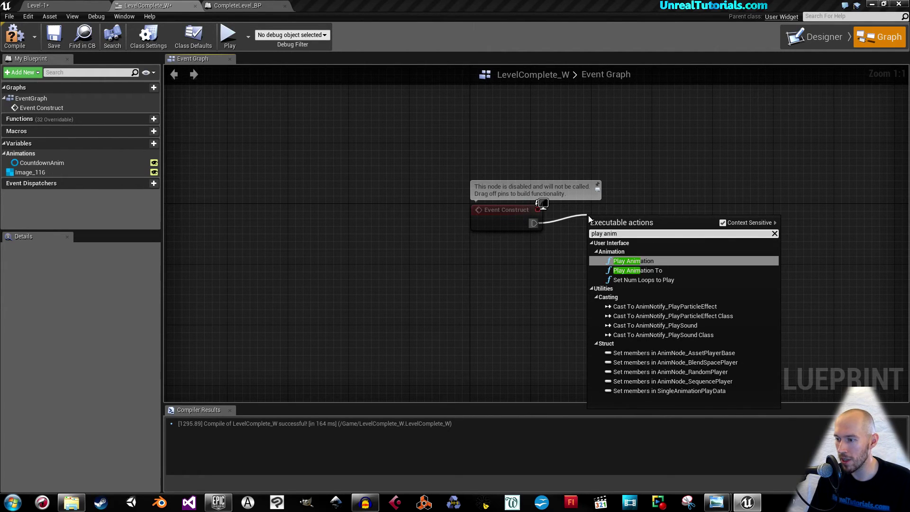
key(Return)
right_drag(601, 162, 517, 135)
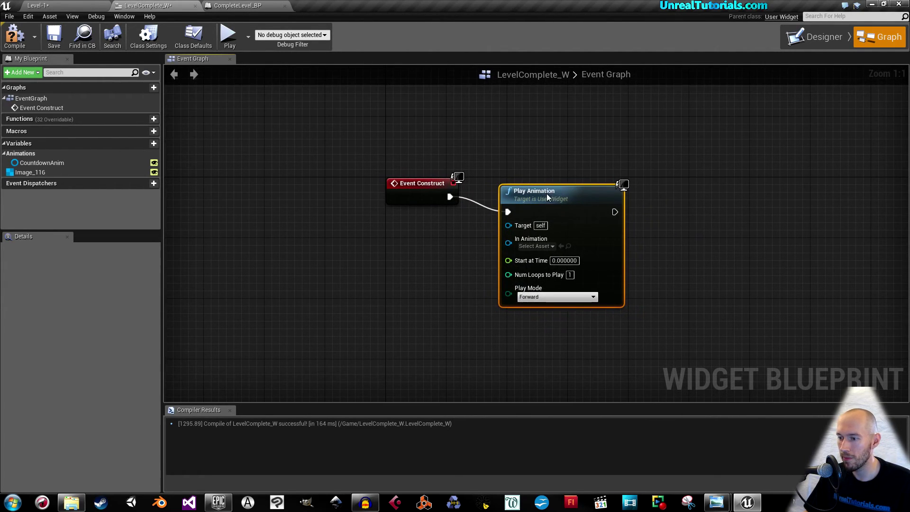
drag(547, 197, 614, 189)
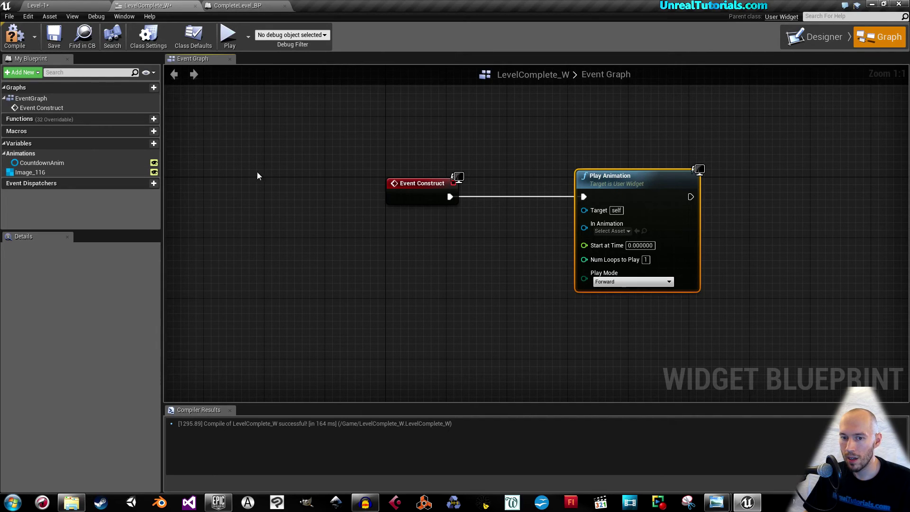
Step: Add a CountdownAnim getter next to Play Animation to feed In Animation
click(27, 163)
drag(26, 163, 585, 227)
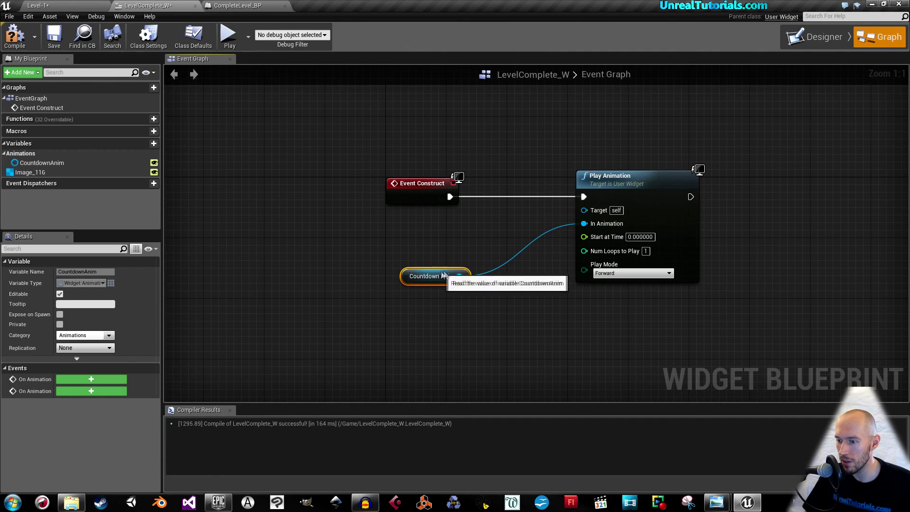
drag(441, 276, 502, 261)
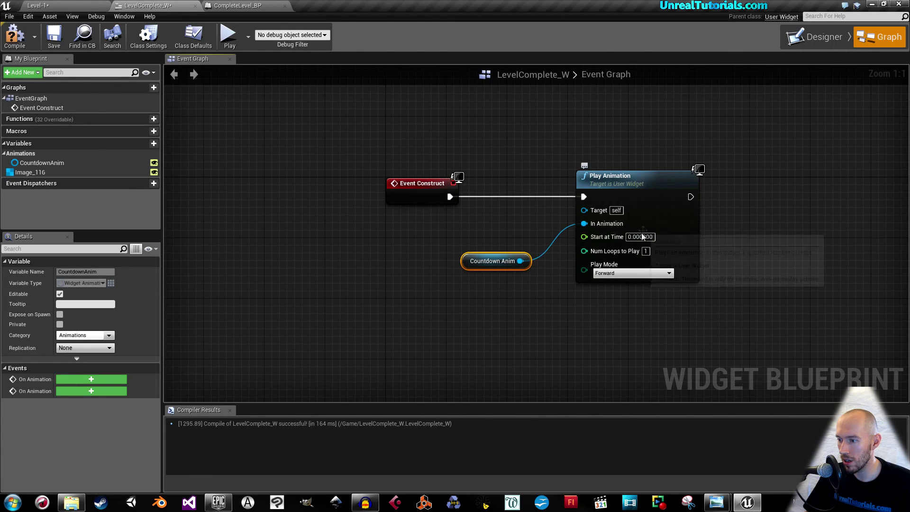
Step: Compile and save the widget blueprint, then save the Level-1 map
click(7, 38)
click(49, 39)
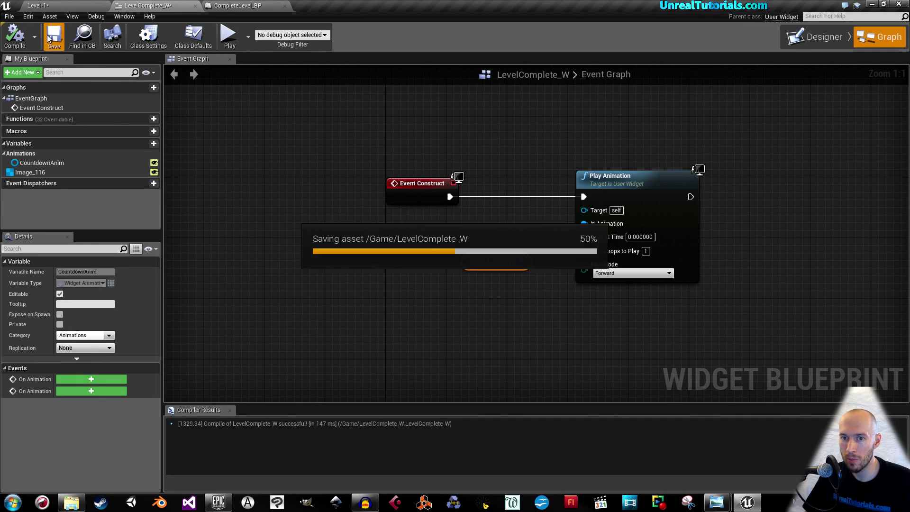
click(53, 8)
click(203, 37)
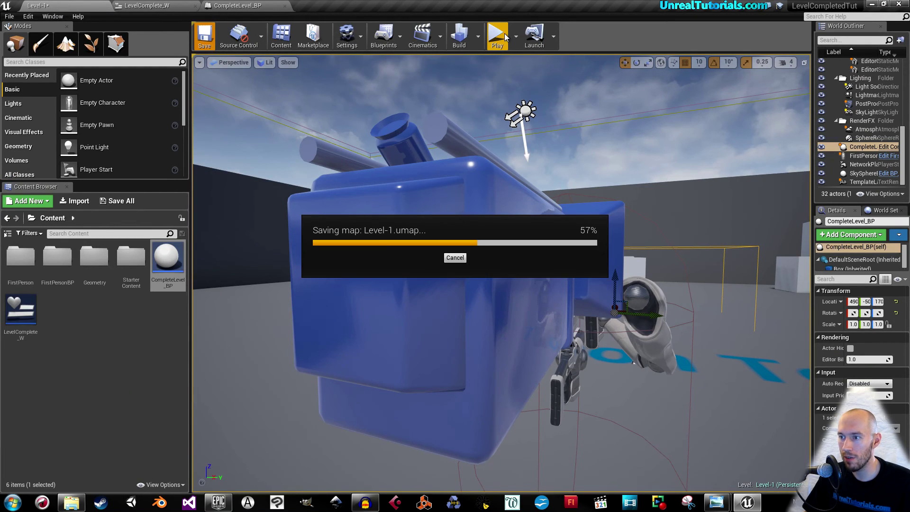
Step: Play Level-1 and walk into the trigger to show the Level Completed! countdown screen
click(500, 36)
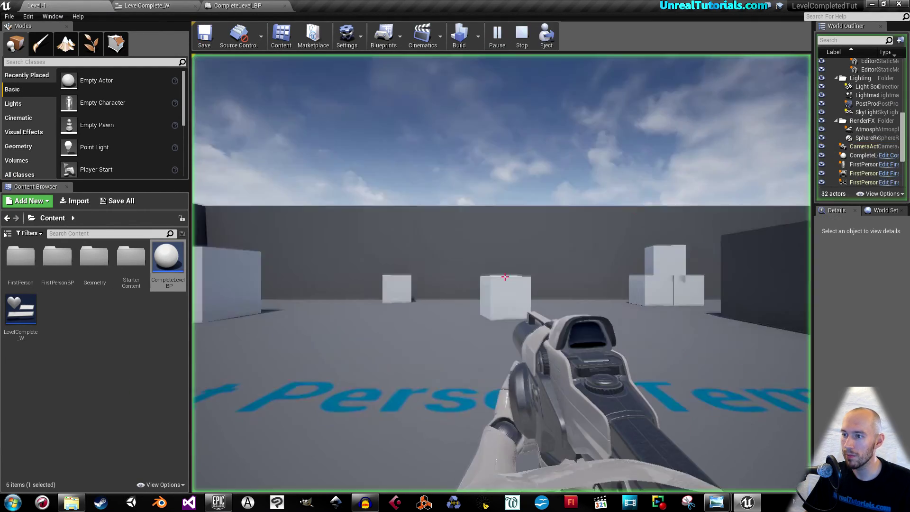
key(w)
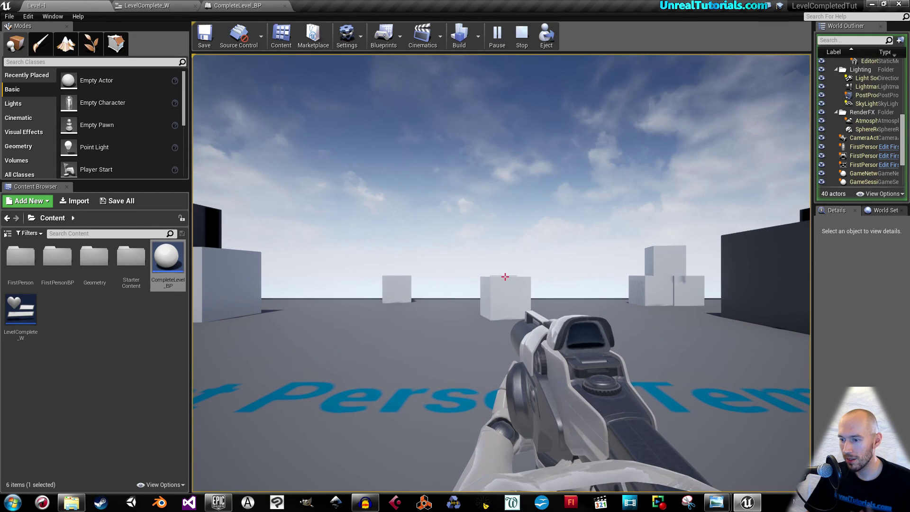
key(s)
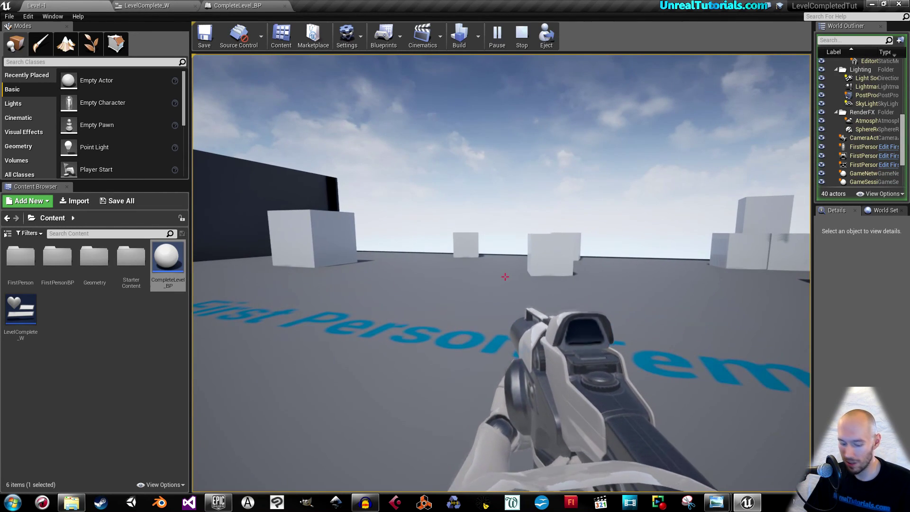
key(Escape)
Step: Play the level again and walk forward to re-trigger the completion countdown
click(496, 38)
key(w)
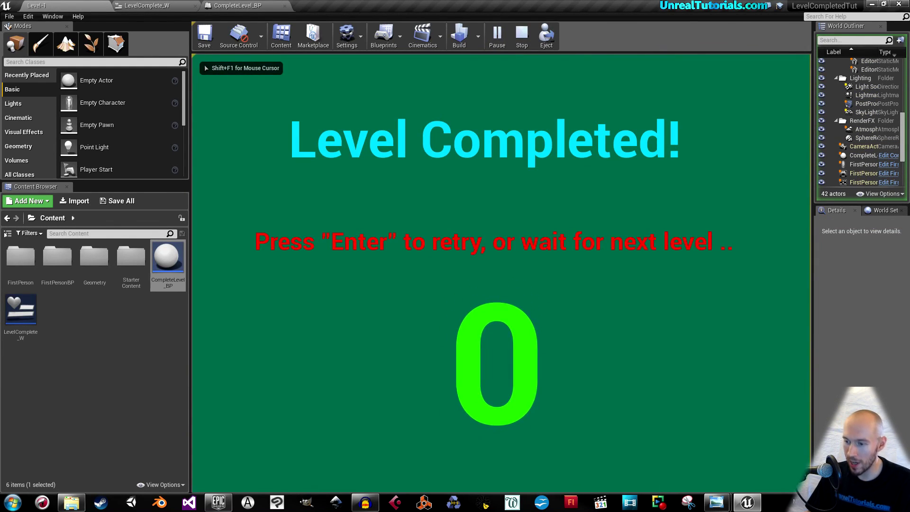
key(s)
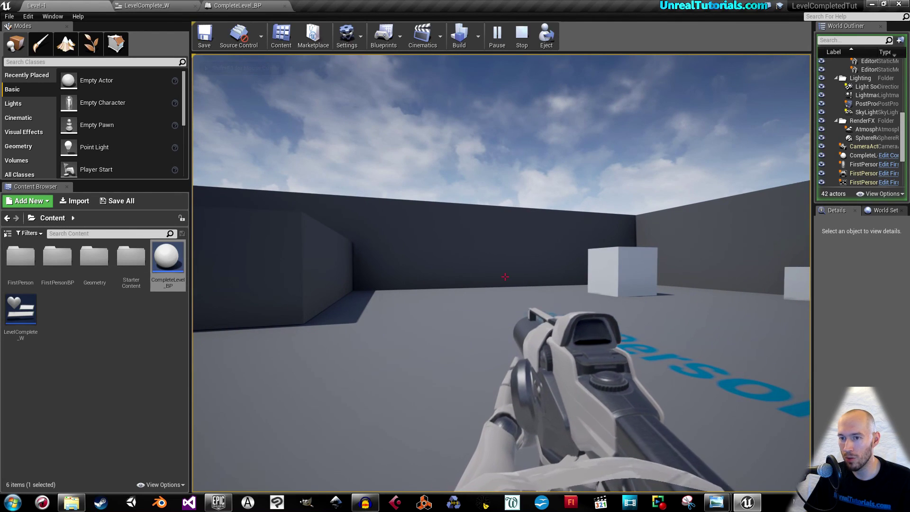